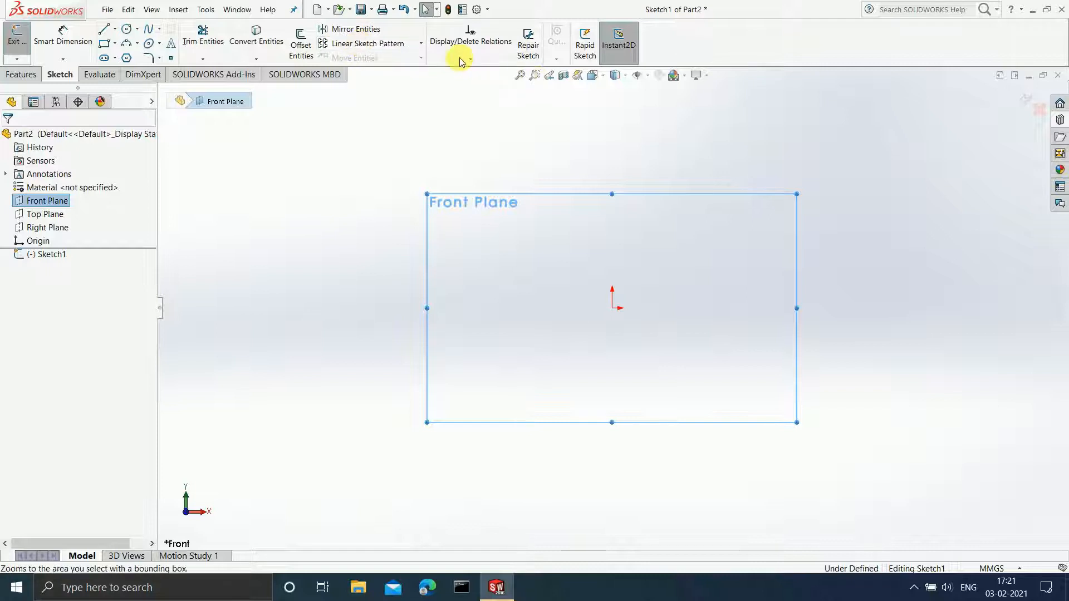
{"action": "left_click", "coordinate": [422, 43]}
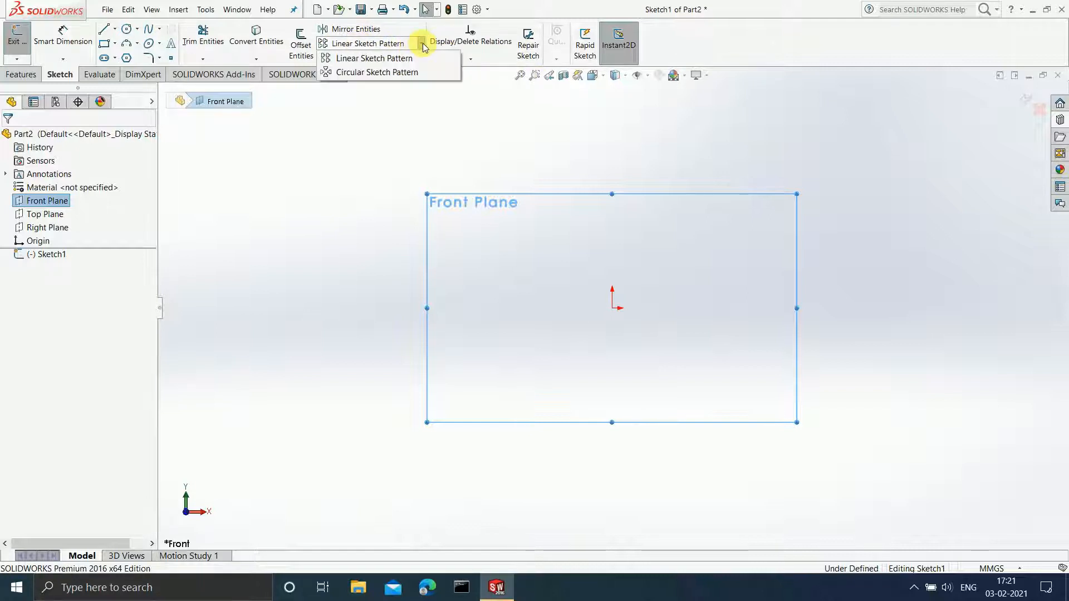
{"action": "left_click", "coordinate": [381, 127]}
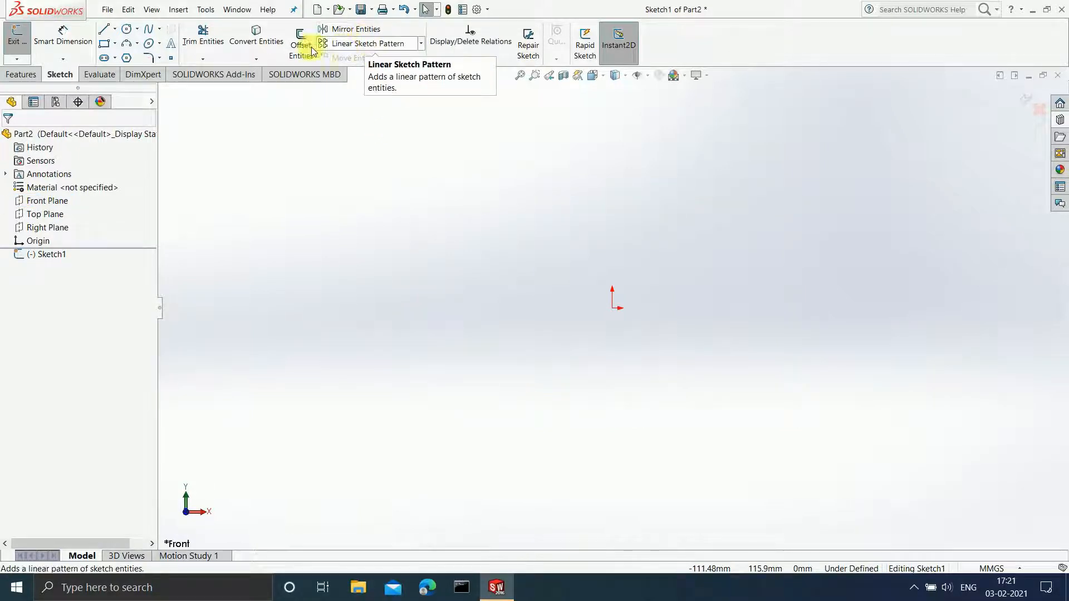
Step: Sketch a vertical construction centerline through the origin and make it infinite in length
{"action": "left_click", "coordinate": [114, 28]}
{"action": "left_click", "coordinate": [123, 56]}
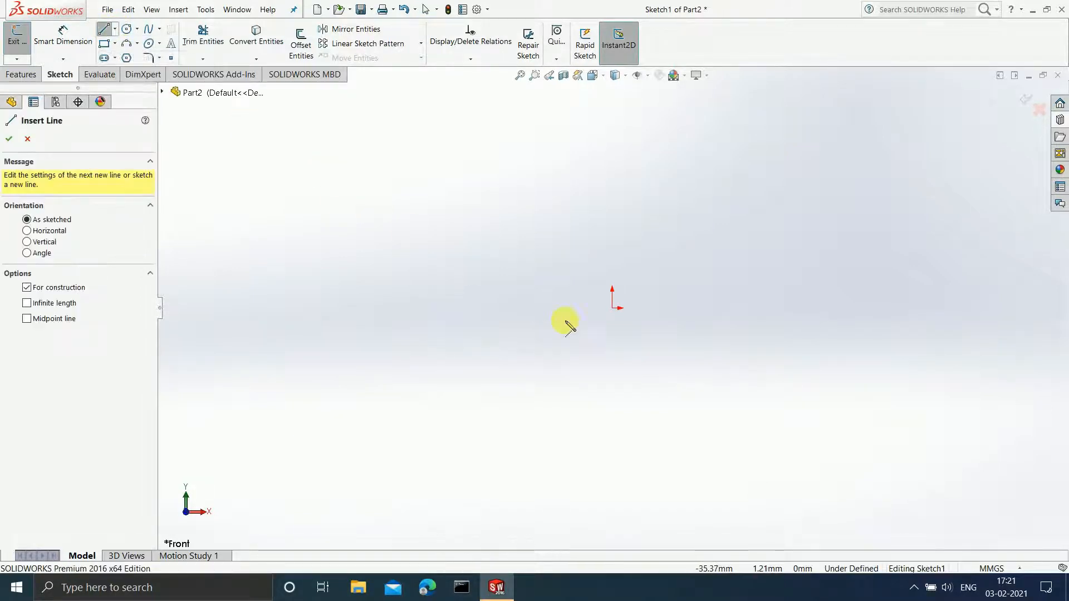
{"action": "left_click", "coordinate": [611, 309]}
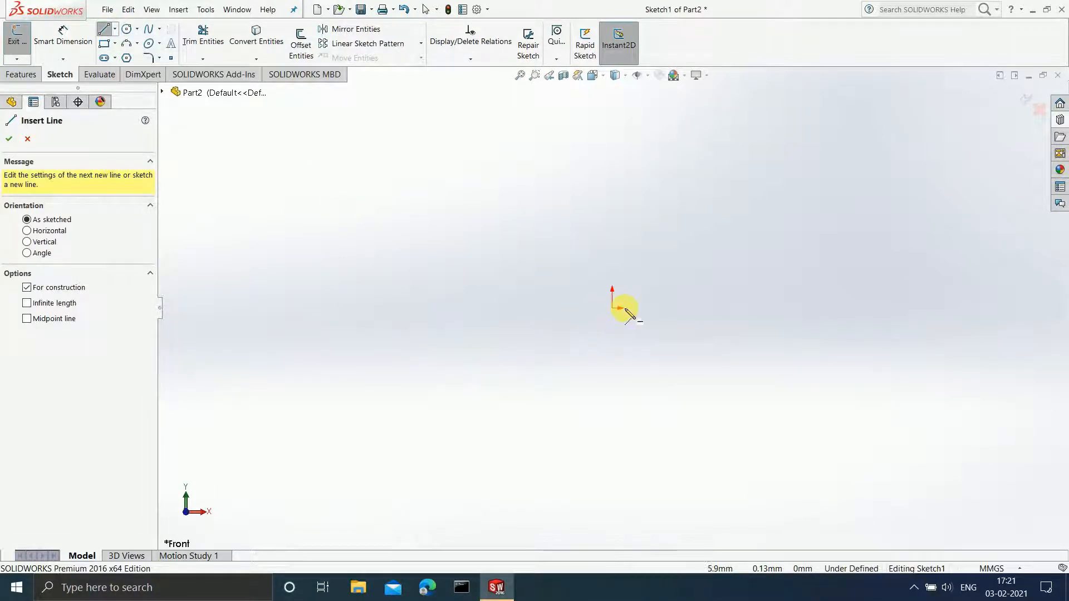
{"action": "left_click", "coordinate": [611, 438]}
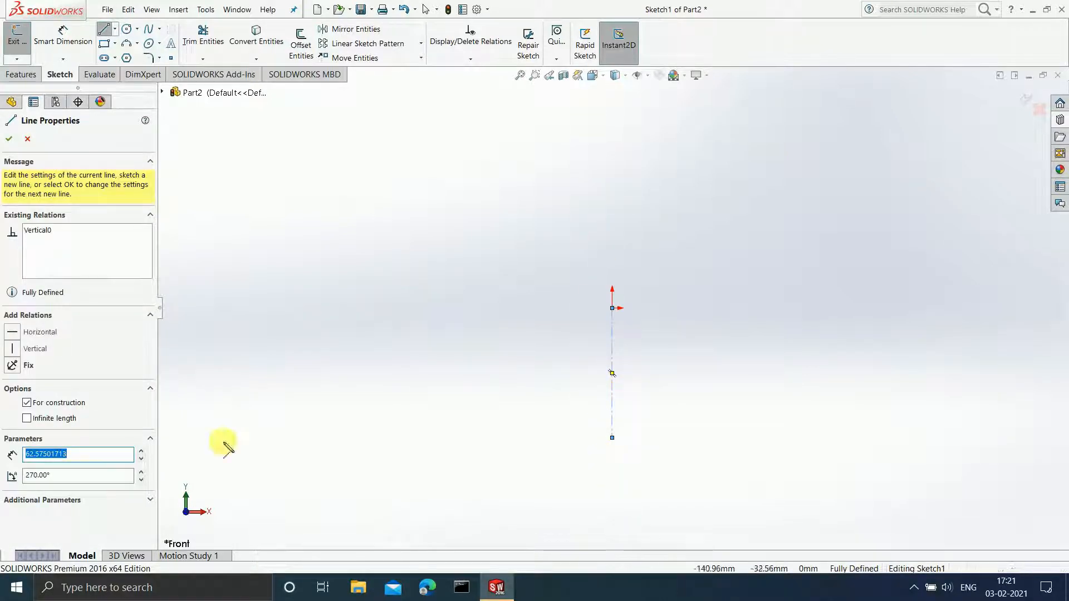
{"action": "left_click", "coordinate": [27, 418]}
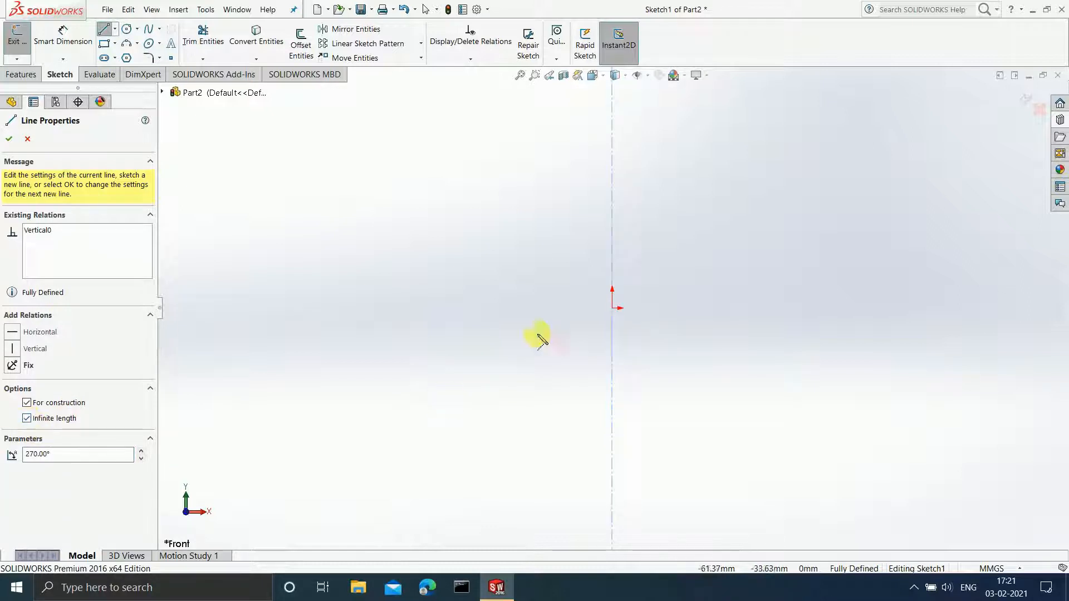
{"action": "left_click", "coordinate": [9, 140]}
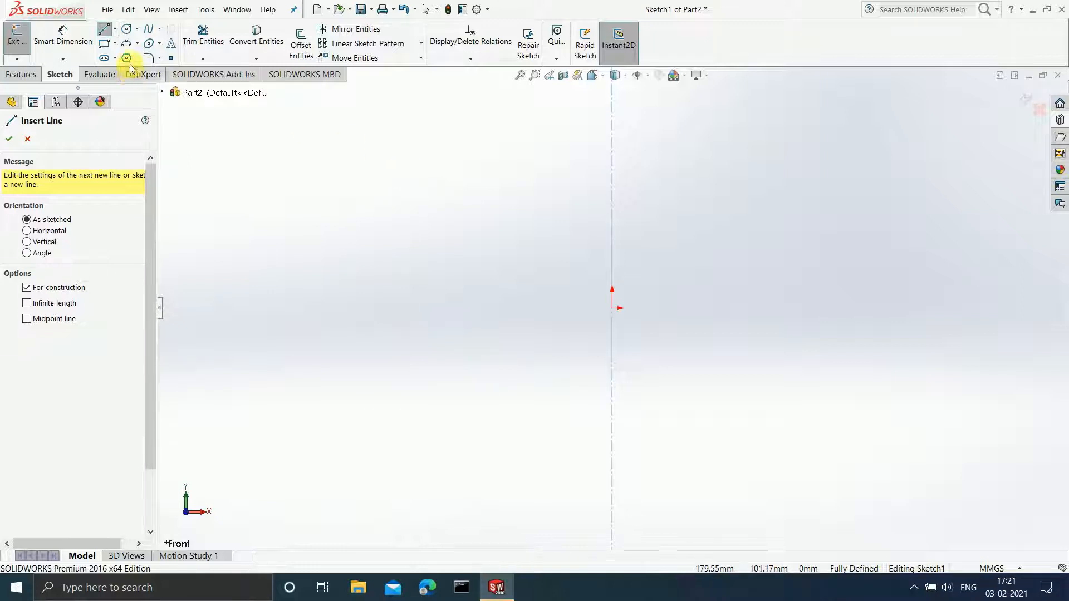
Step: Sketch a corner rectangle about 113 mm wide and 93 mm high, up and to the left from the origin
{"action": "left_click", "coordinate": [105, 44]}
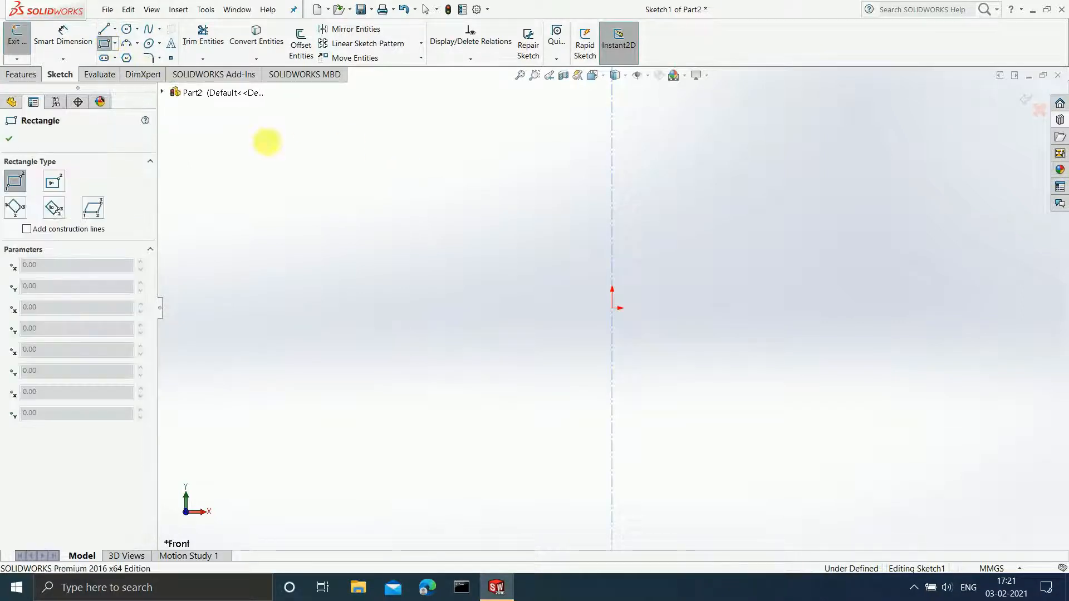
{"action": "left_click", "coordinate": [611, 307]}
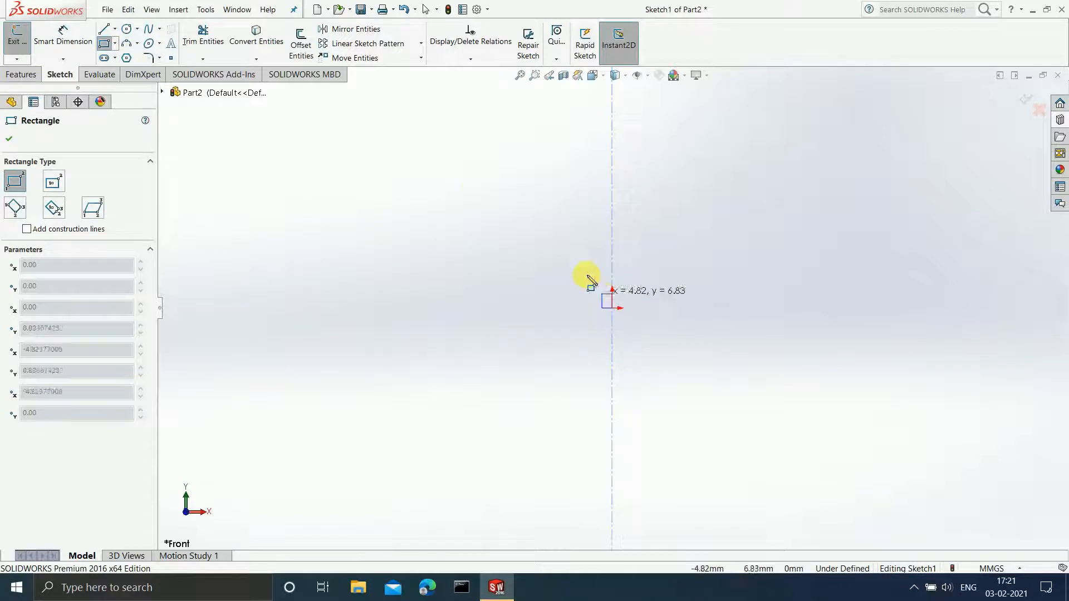
{"action": "left_click", "coordinate": [376, 115]}
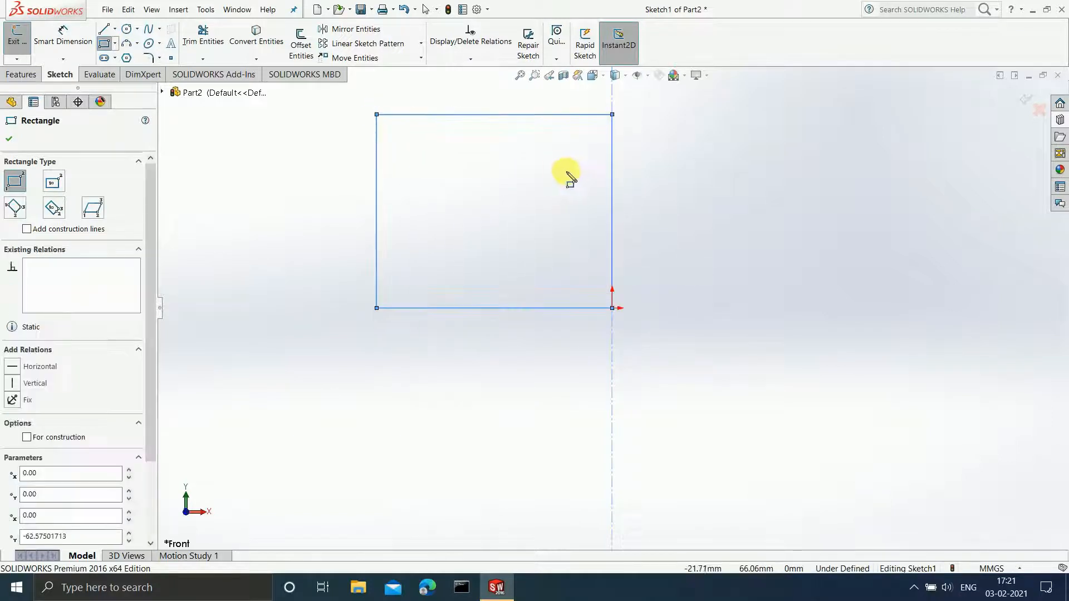
{"action": "scroll", "coordinate": [568, 174], "scroll_direction": "up", "scroll_amount": 2}
{"action": "scroll", "coordinate": [580, 181], "scroll_direction": "down", "scroll_amount": 3}
{"action": "scroll", "coordinate": [665, 210], "scroll_direction": "up", "scroll_amount": 2}
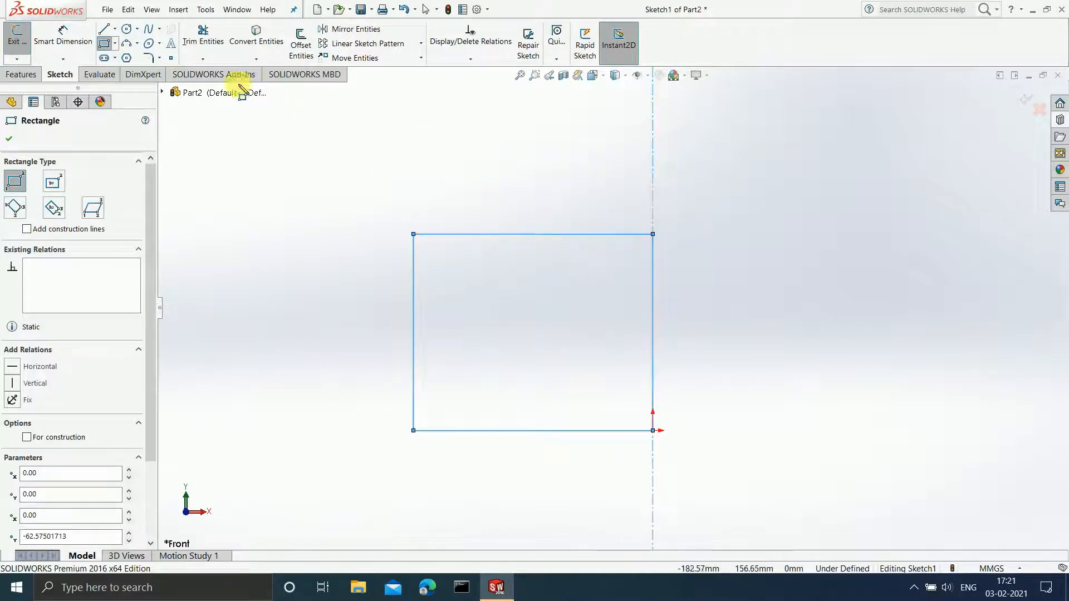
{"action": "key", "text": "Escape"}
Step: Sketch a three-point arc bulging upward between the two upper corners of the rectangle
{"action": "left_click", "coordinate": [127, 47]}
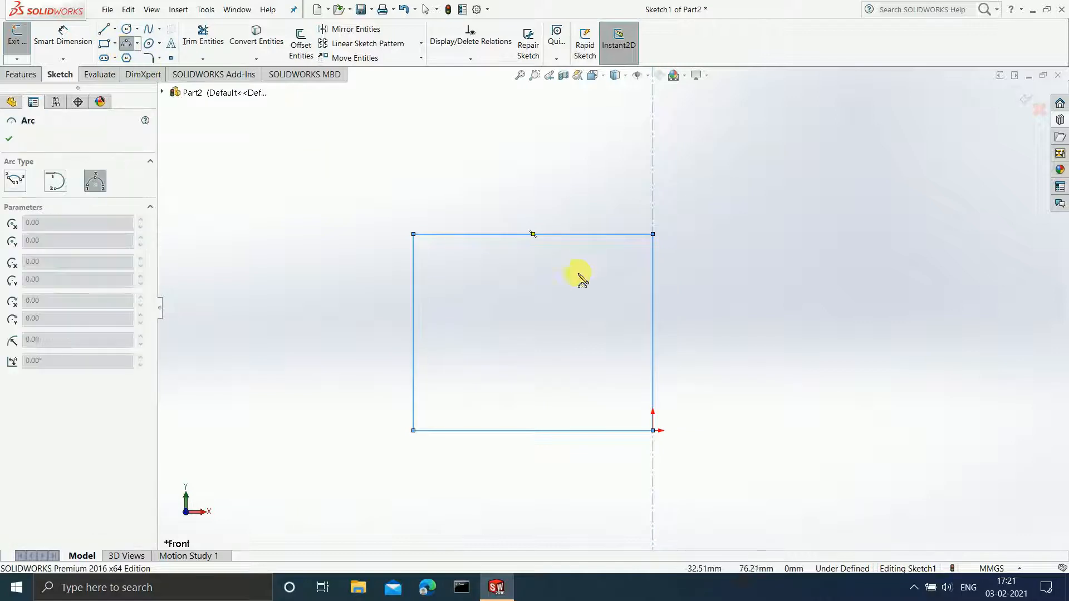
{"action": "left_click", "coordinate": [413, 234]}
{"action": "left_click_drag", "start_coordinate": [413, 235], "coordinate": [652, 235]}
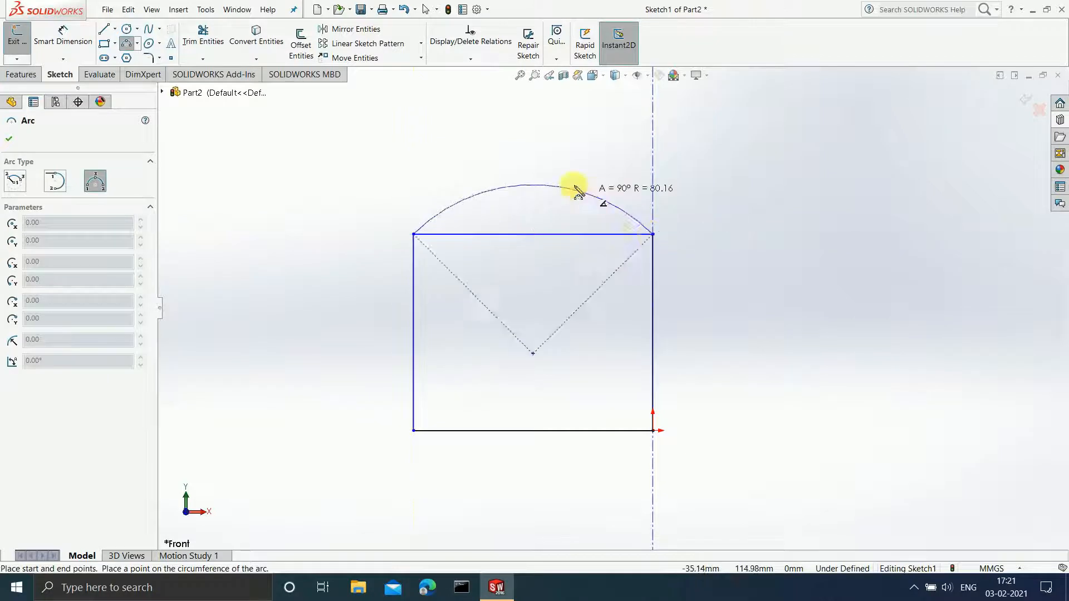
{"action": "left_click", "coordinate": [538, 151]}
{"action": "scroll", "coordinate": [615, 325], "scroll_direction": "up", "scroll_amount": 2}
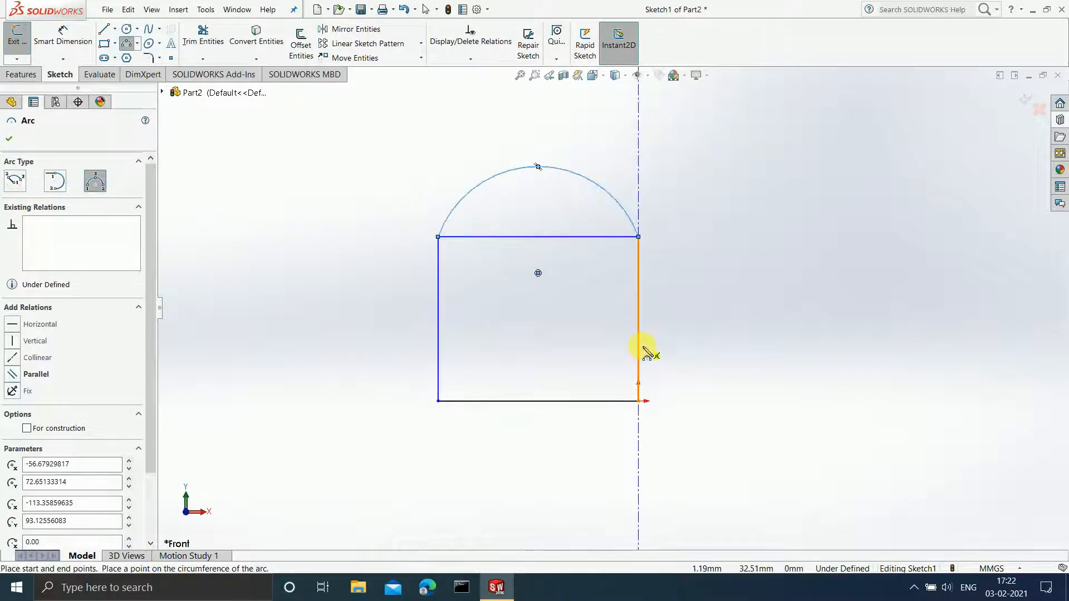
{"action": "scroll", "coordinate": [685, 466], "scroll_direction": "down", "scroll_amount": 3}
{"action": "scroll", "coordinate": [523, 208], "scroll_direction": "up", "scroll_amount": 4}
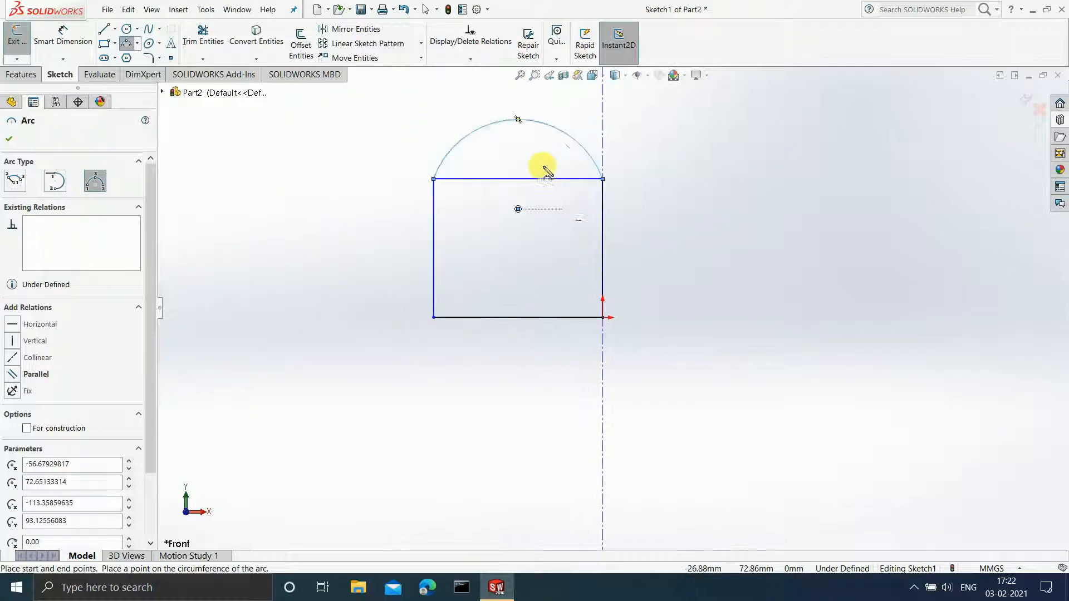
{"action": "scroll", "coordinate": [547, 170], "scroll_direction": "down", "scroll_amount": 2}
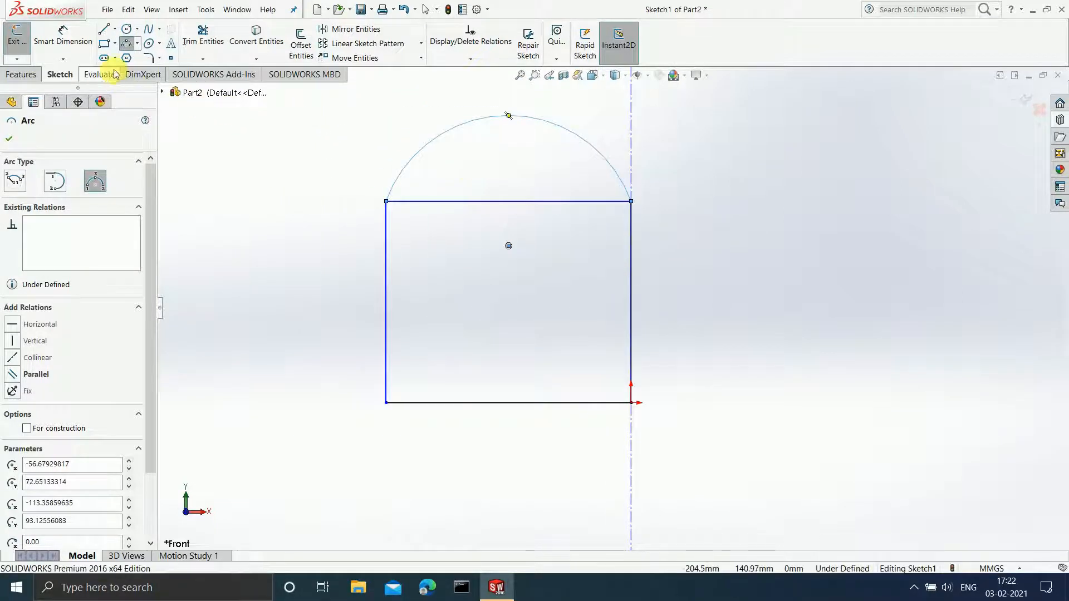
Step: Sketch two slanted lines, about 80 mm and 90 mm long, forming a downward-pointing V between the rectangle's lower corners
{"action": "left_click", "coordinate": [104, 34]}
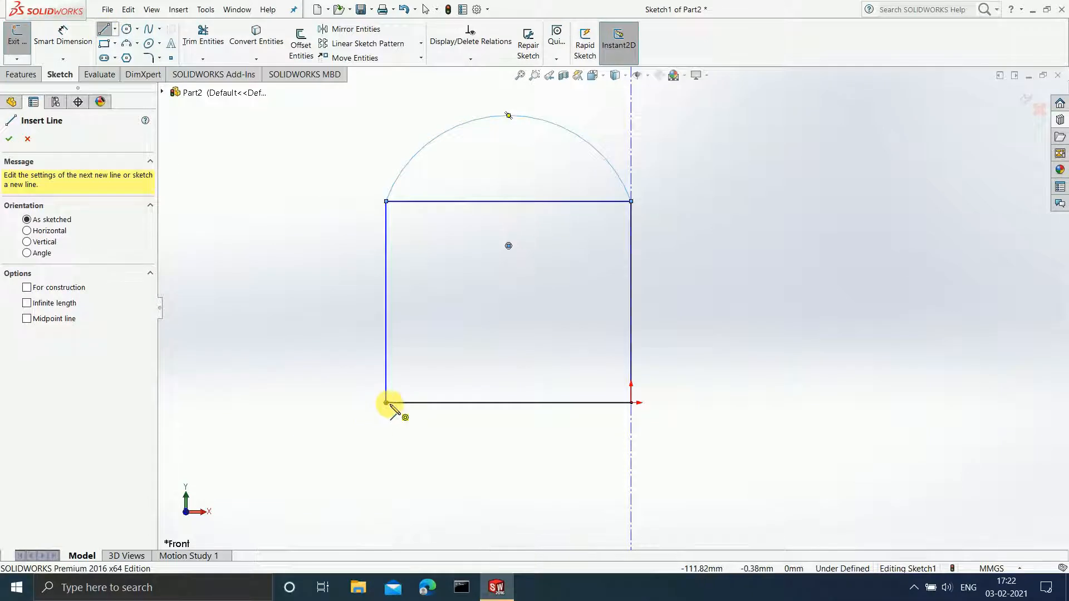
{"action": "left_click", "coordinate": [385, 402]}
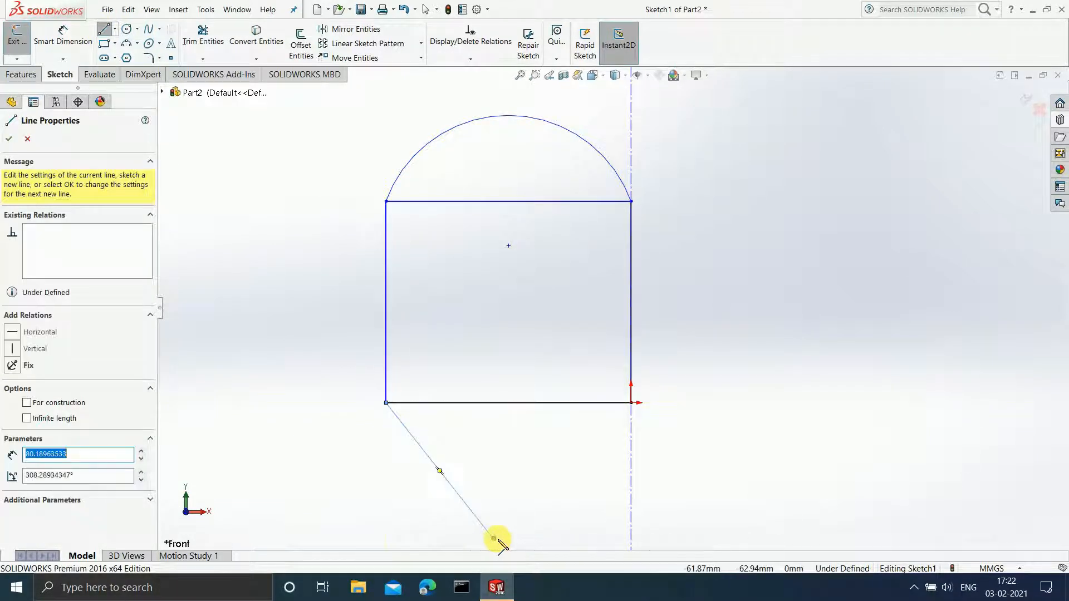
{"action": "key", "text": "z"}
{"action": "left_click", "coordinate": [530, 468]}
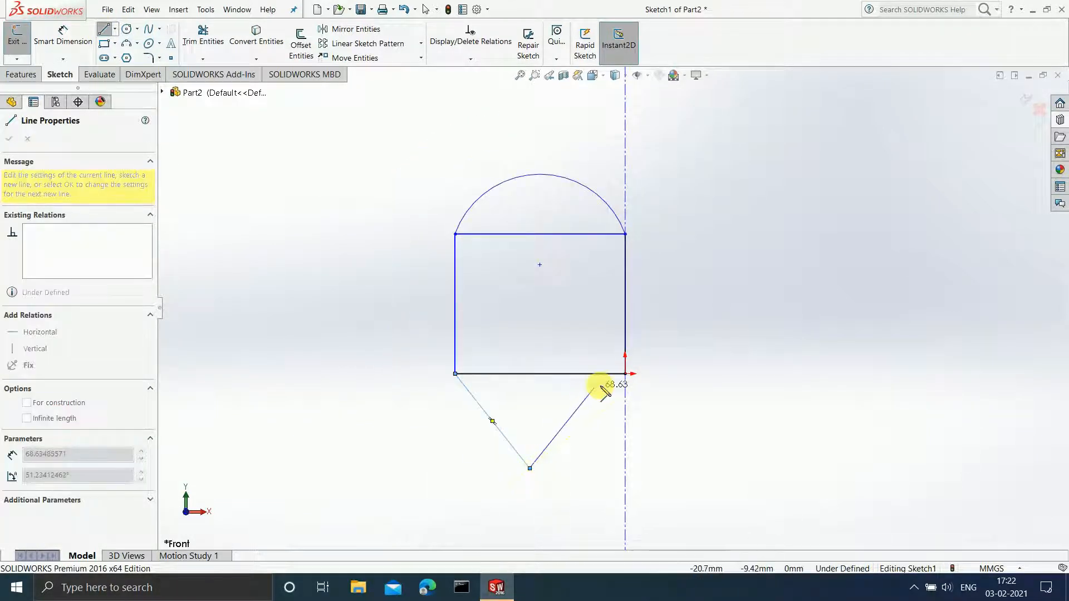
{"action": "left_click", "coordinate": [624, 373]}
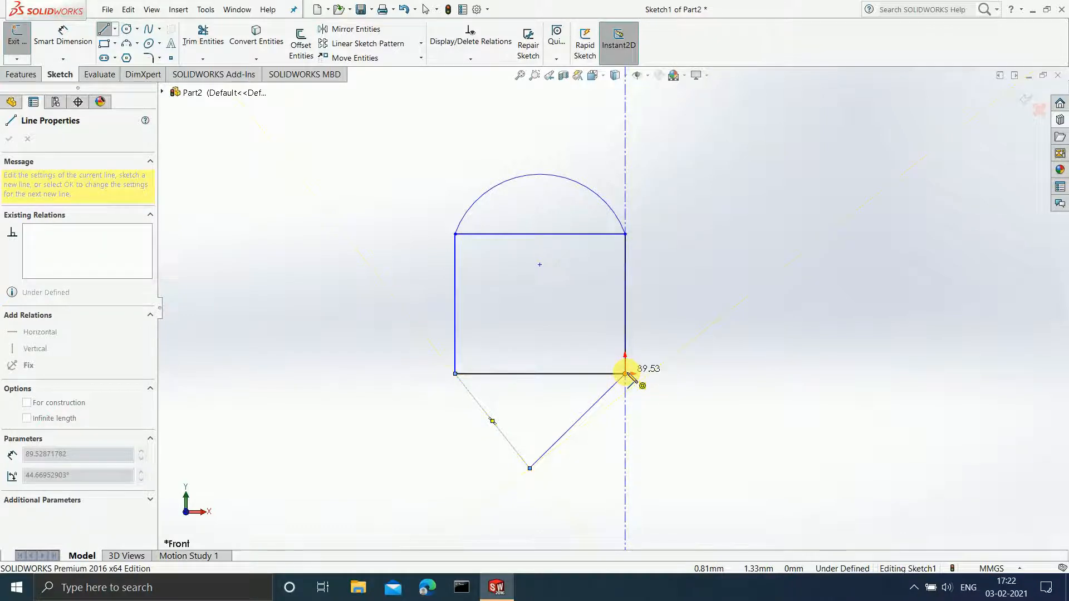
{"action": "left_click", "coordinate": [626, 374]}
{"action": "scroll", "coordinate": [654, 243], "scroll_direction": "up", "scroll_amount": 3}
{"action": "scroll", "coordinate": [640, 249], "scroll_direction": "down", "scroll_amount": 2}
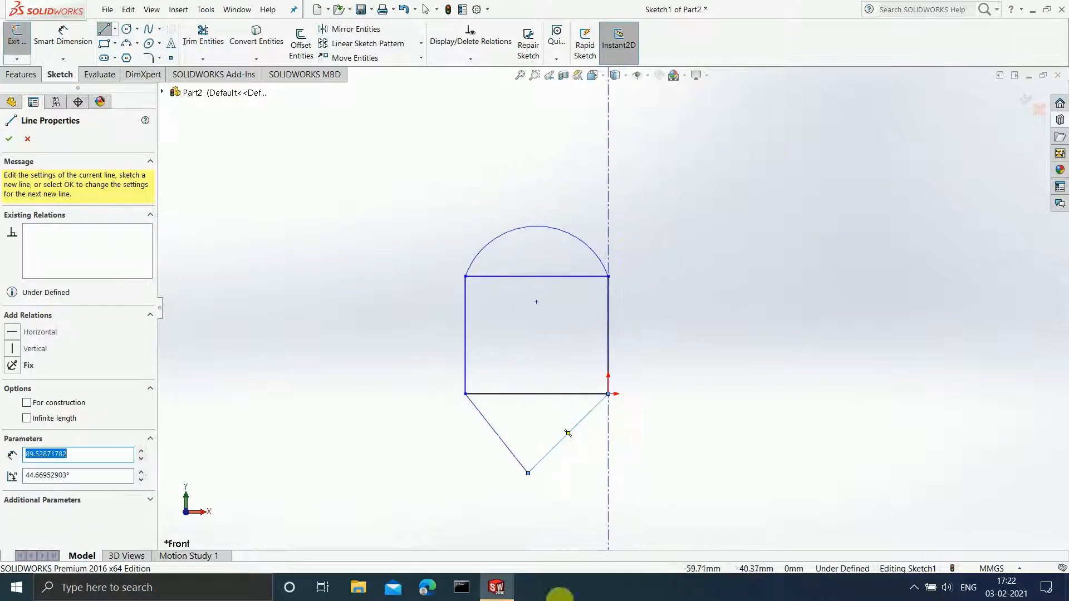
{"action": "scroll", "coordinate": [620, 423], "scroll_direction": "down", "scroll_amount": 2}
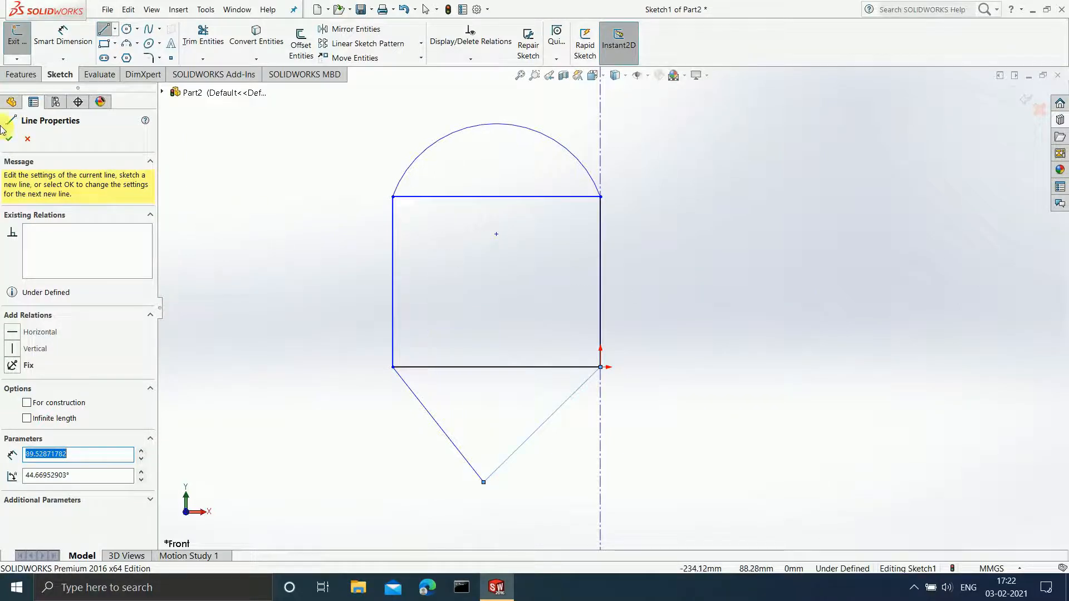
{"action": "left_click", "coordinate": [30, 138]}
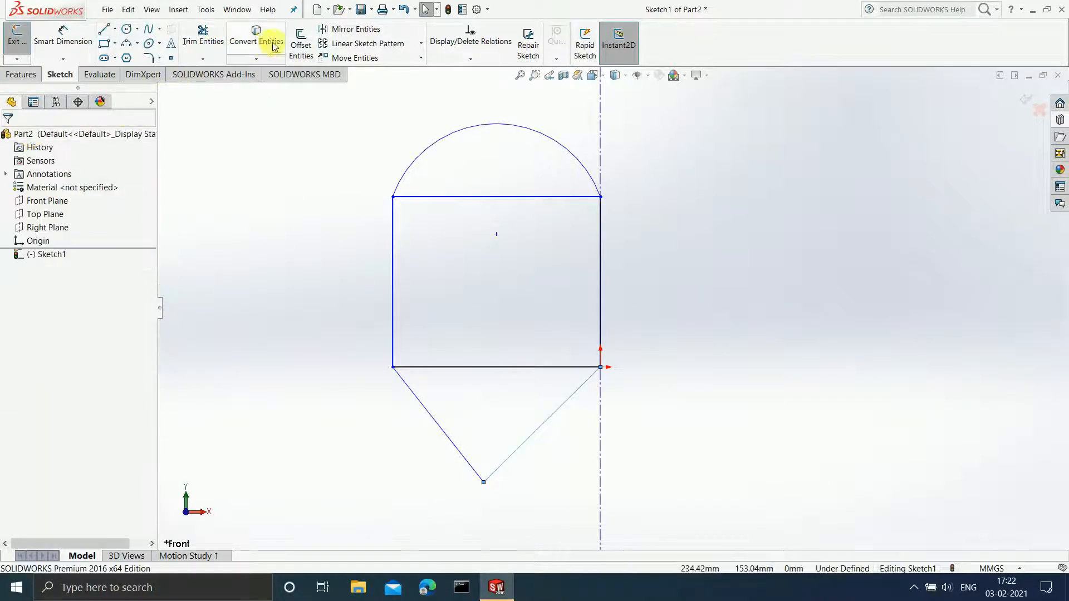
Step: Set up a sketch mirror about the vertical centerline and remove the preselected slanted line from the entities to mirror
{"action": "left_click", "coordinate": [356, 31]}
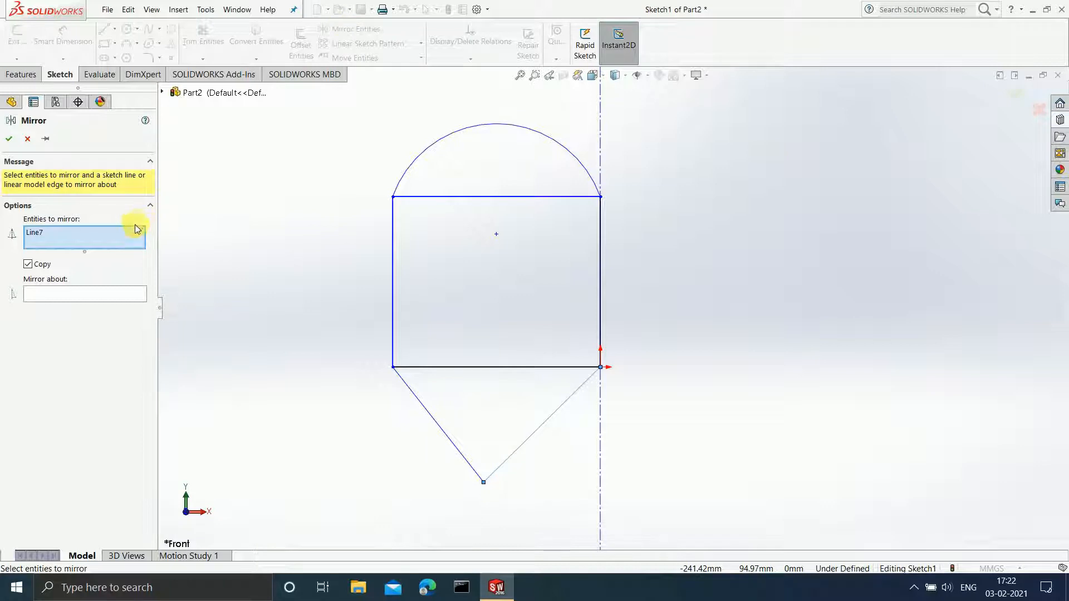
{"action": "left_click", "coordinate": [99, 292]}
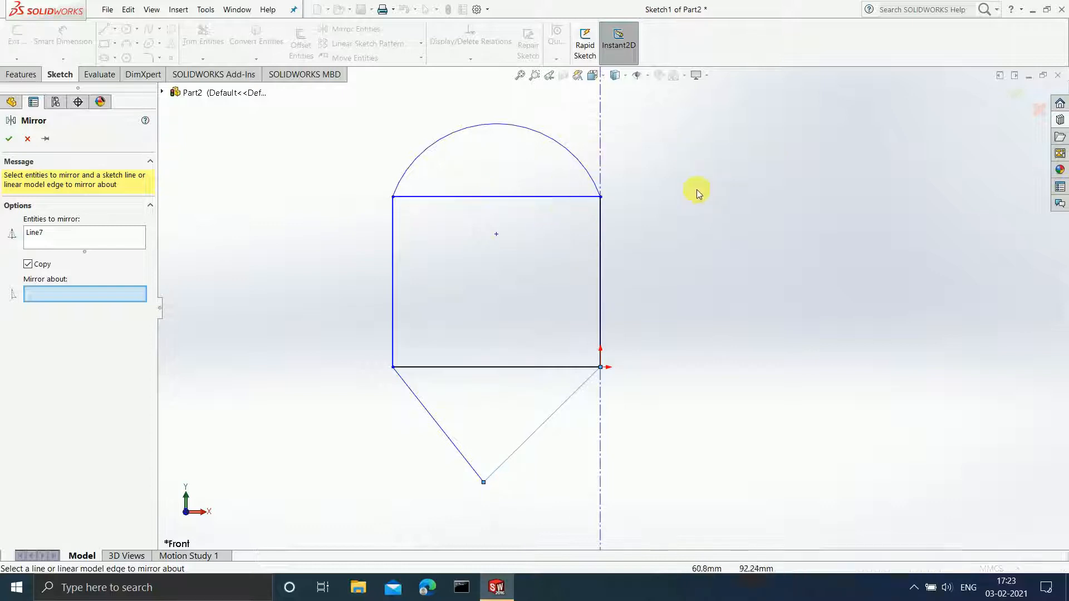
{"action": "left_click", "coordinate": [602, 152]}
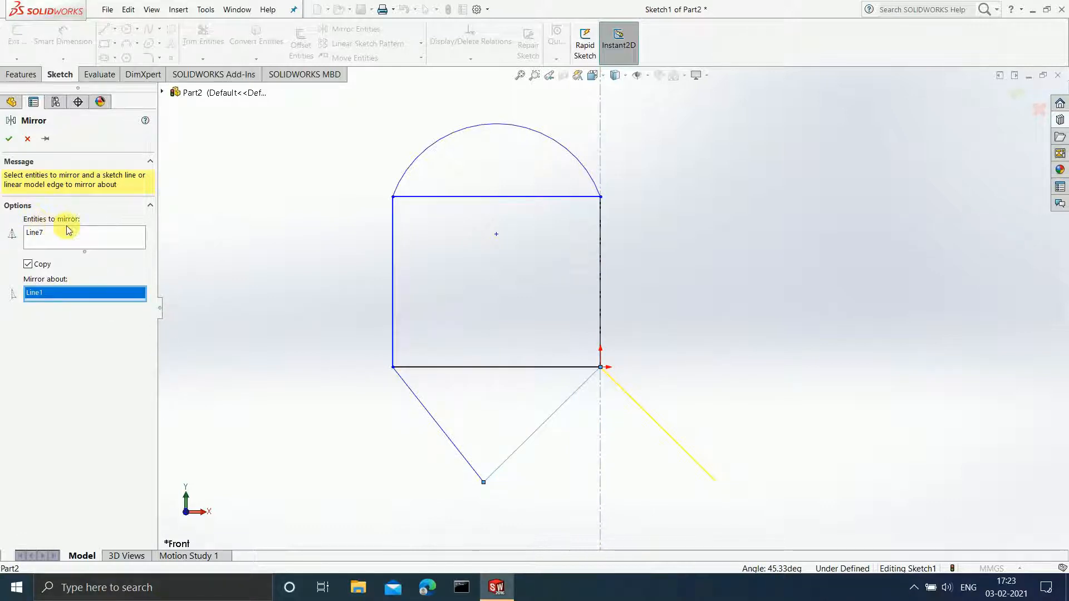
{"action": "left_click", "coordinate": [81, 236]}
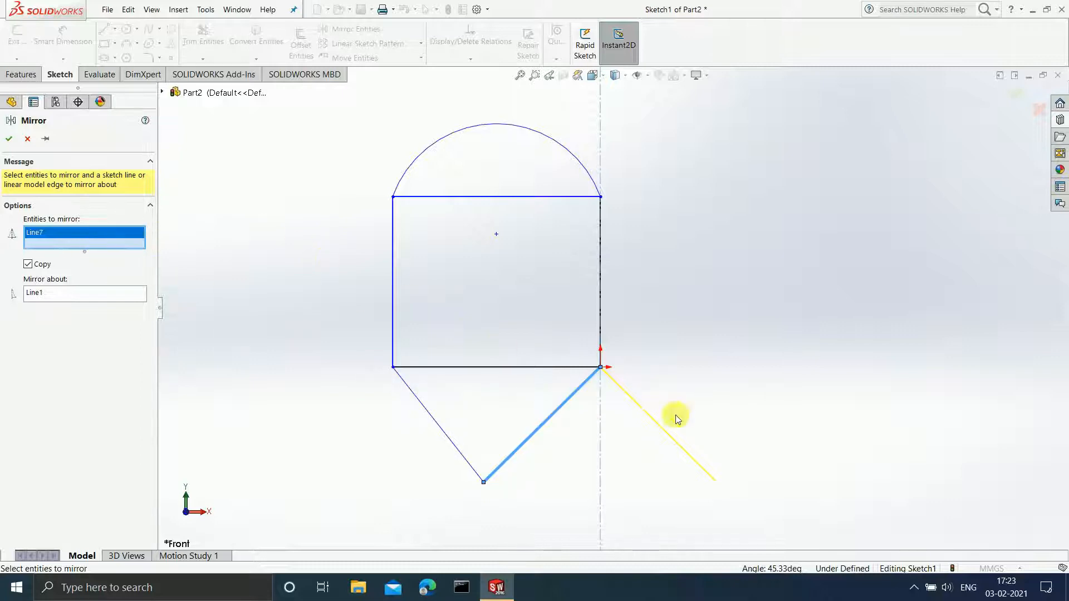
{"action": "right_click", "coordinate": [113, 233]}
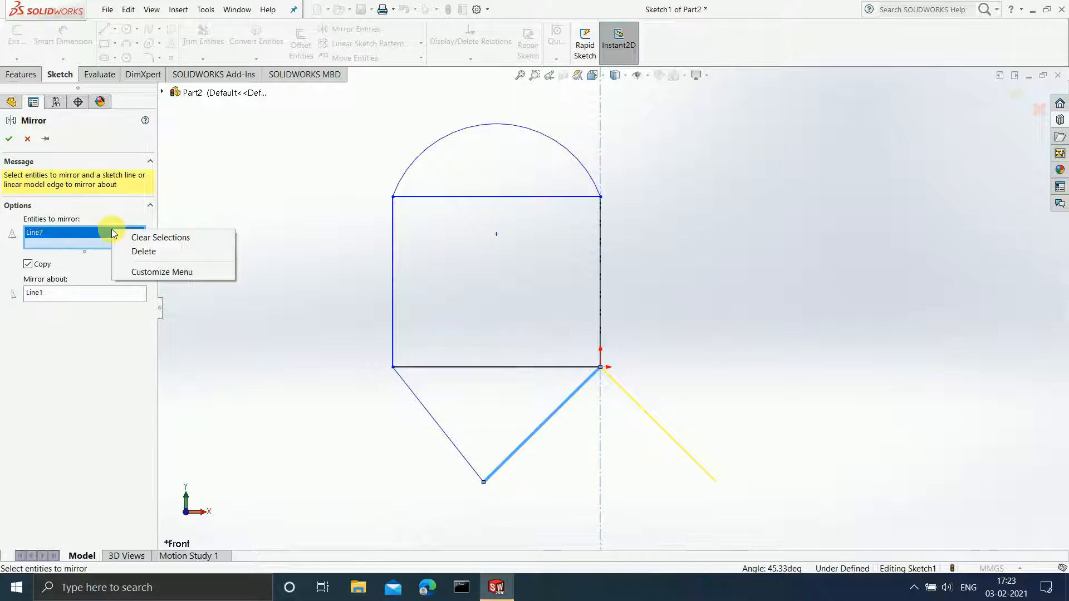
{"action": "left_click", "coordinate": [139, 253]}
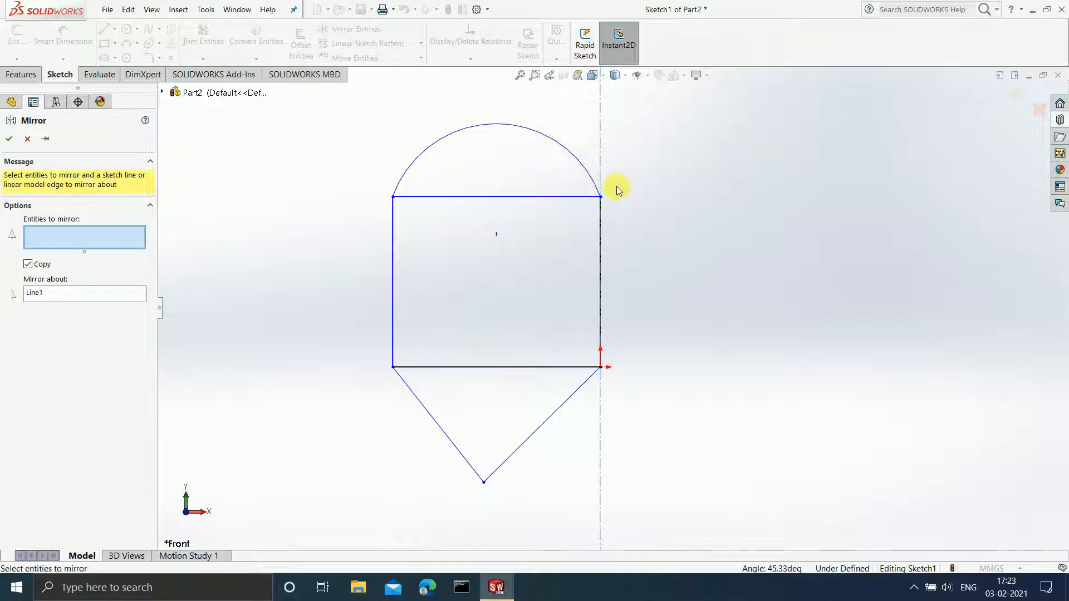
Step: Mirror the arc, the rectangle's left, top and bottom edges, and both slanted lines about the centerline as copies
{"action": "left_click", "coordinate": [425, 150]}
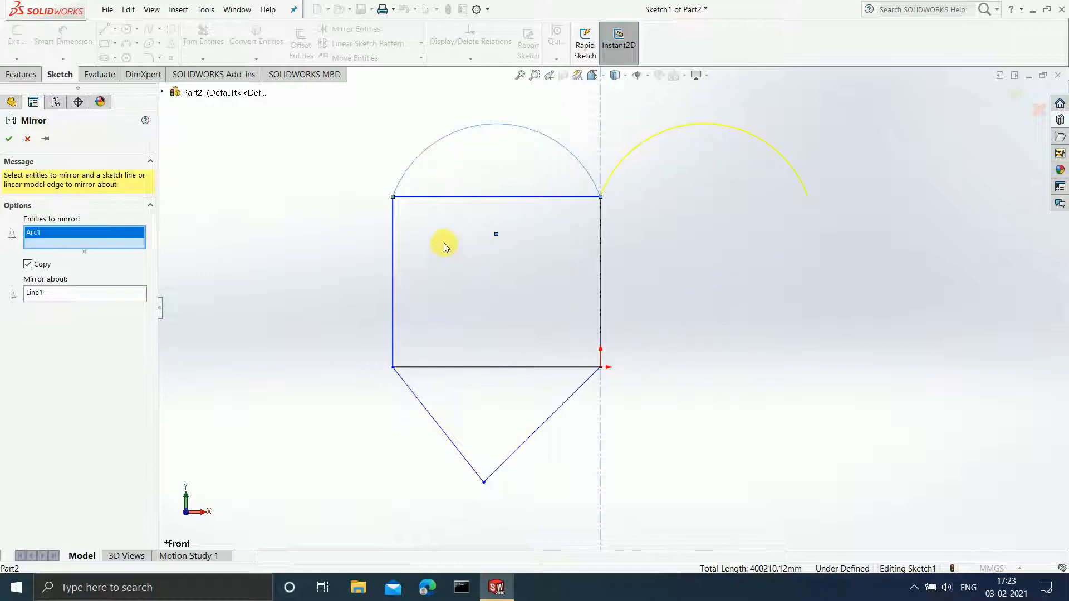
{"action": "left_click", "coordinate": [393, 285]}
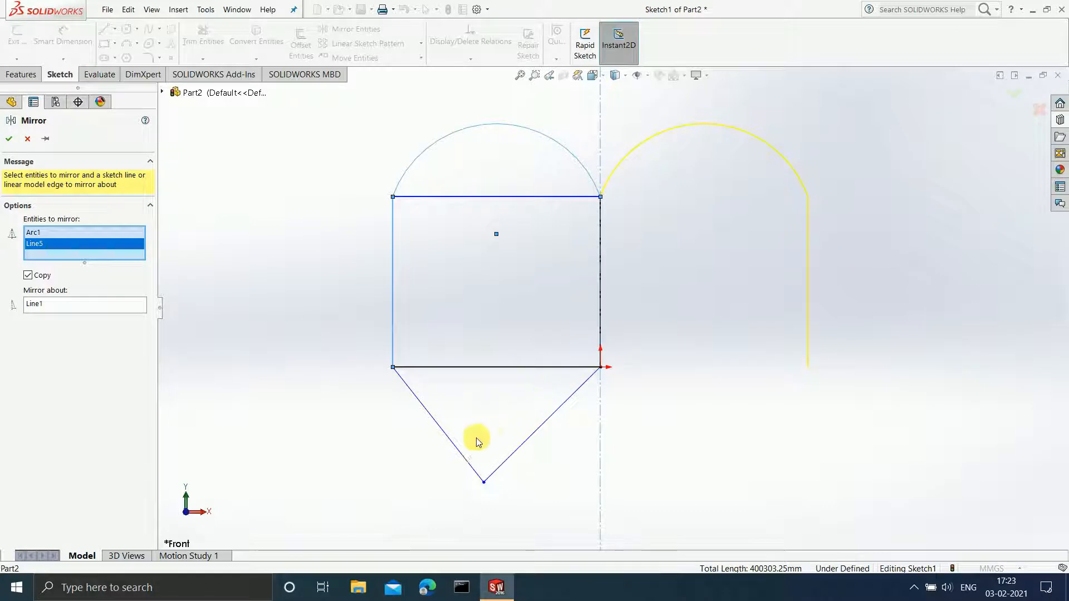
{"action": "left_click", "coordinate": [462, 455]}
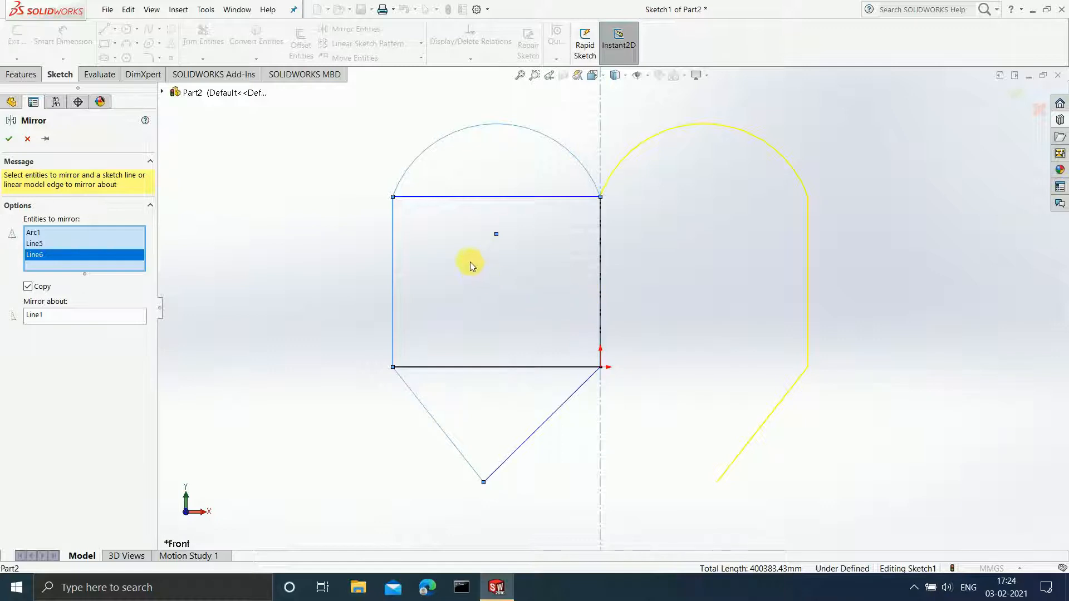
{"action": "left_click", "coordinate": [468, 197]}
{"action": "left_click", "coordinate": [550, 367]}
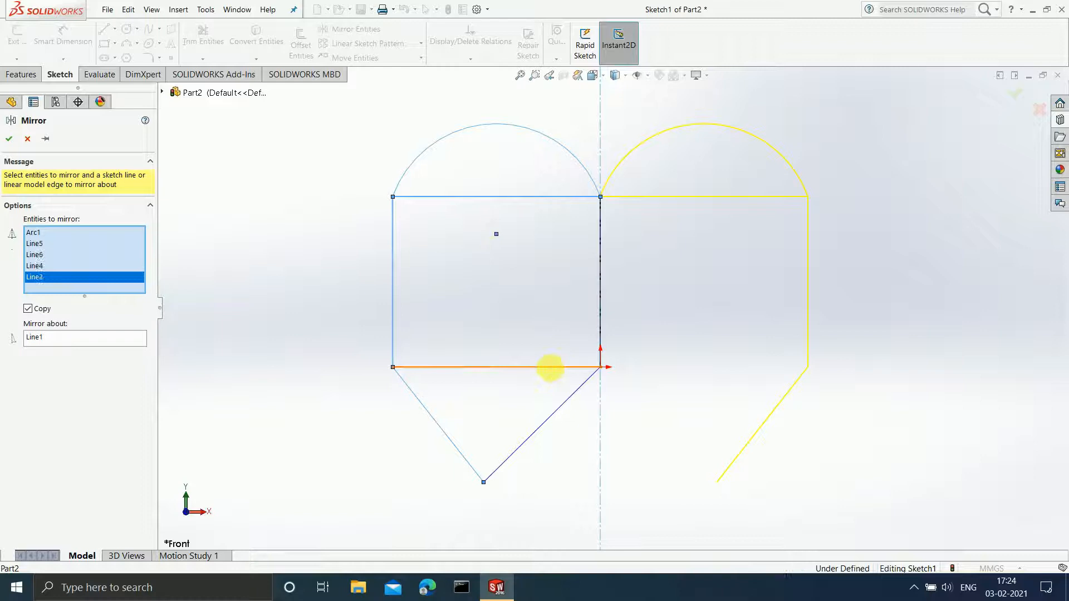
{"action": "left_click", "coordinate": [567, 405]}
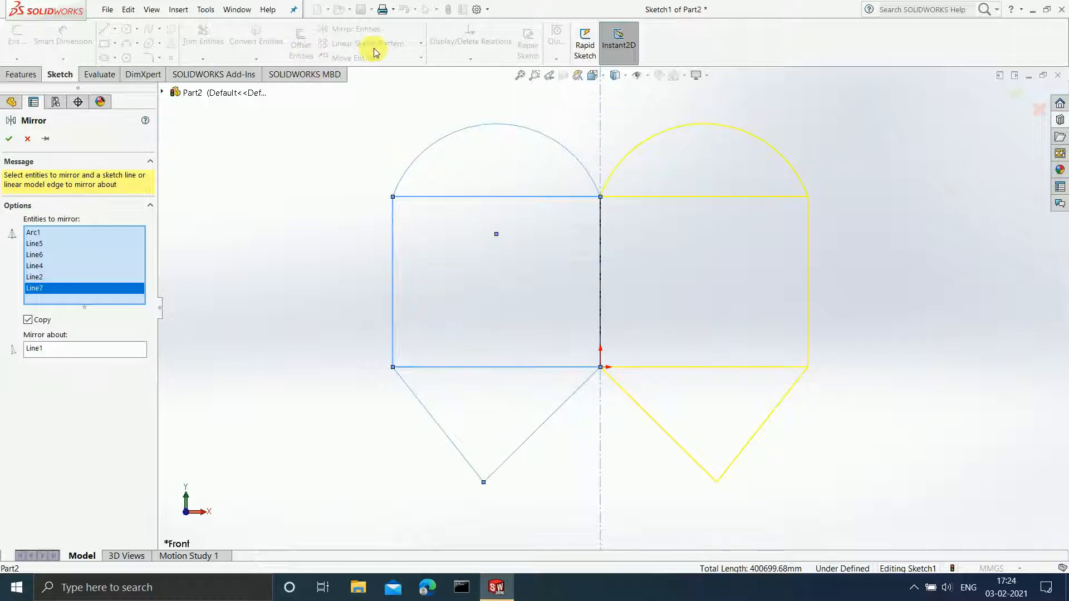
{"action": "left_click", "coordinate": [11, 102]}
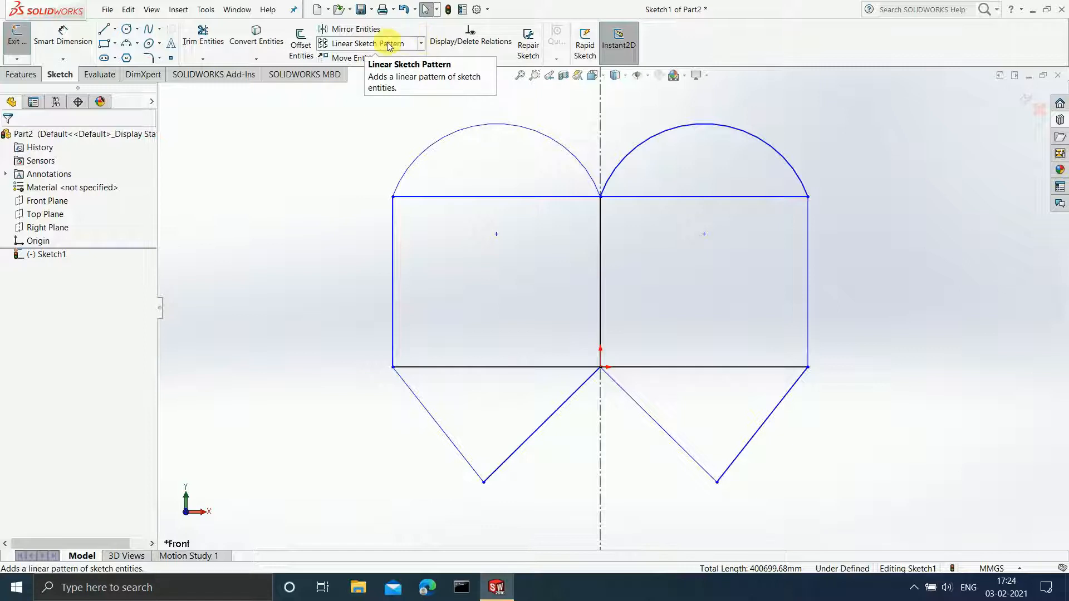
{"action": "left_click", "coordinate": [421, 43]}
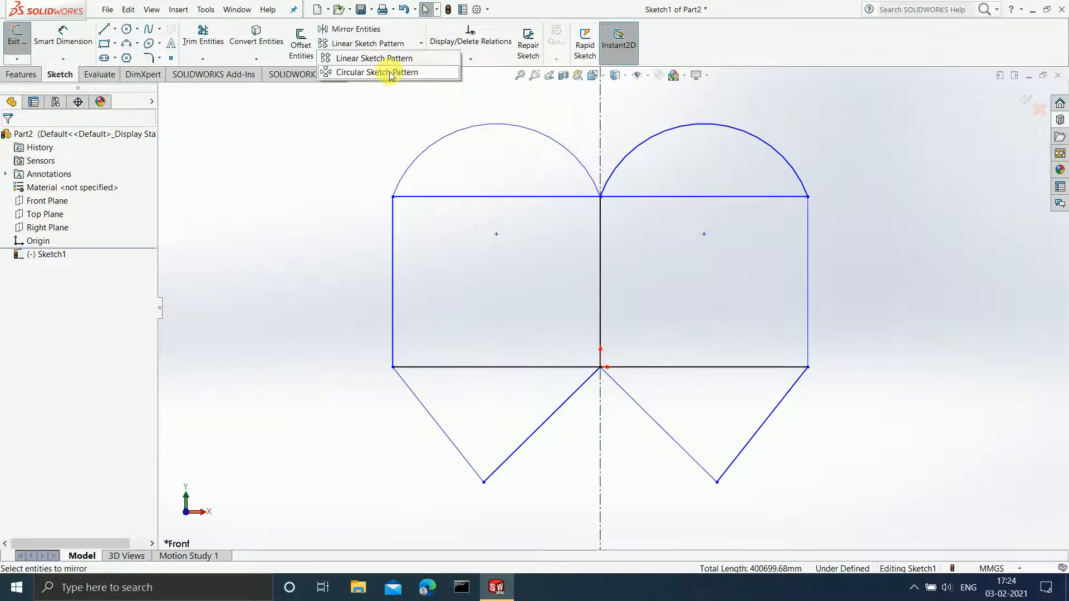
{"action": "left_click", "coordinate": [448, 106]}
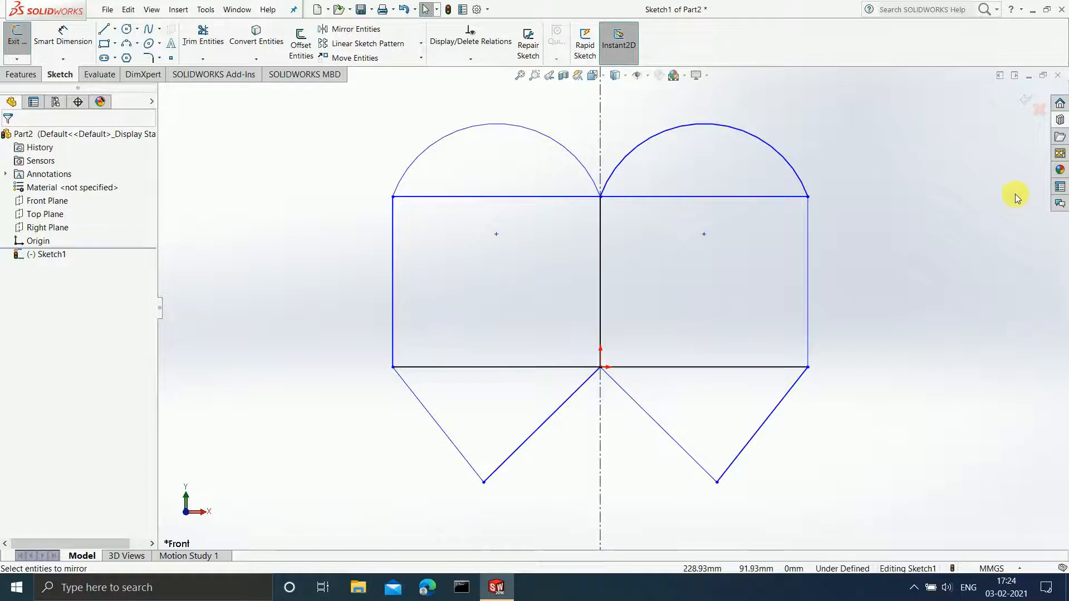
Step: Exit the mirrored profile sketch and discard its changes
{"action": "left_click", "coordinate": [1036, 112]}
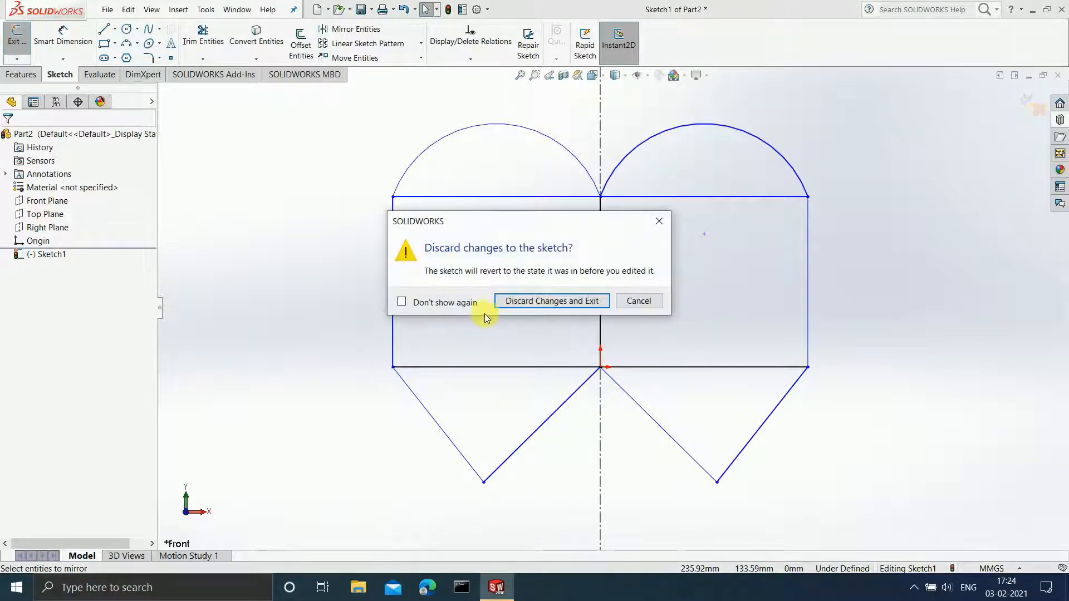
{"action": "left_click", "coordinate": [533, 302]}
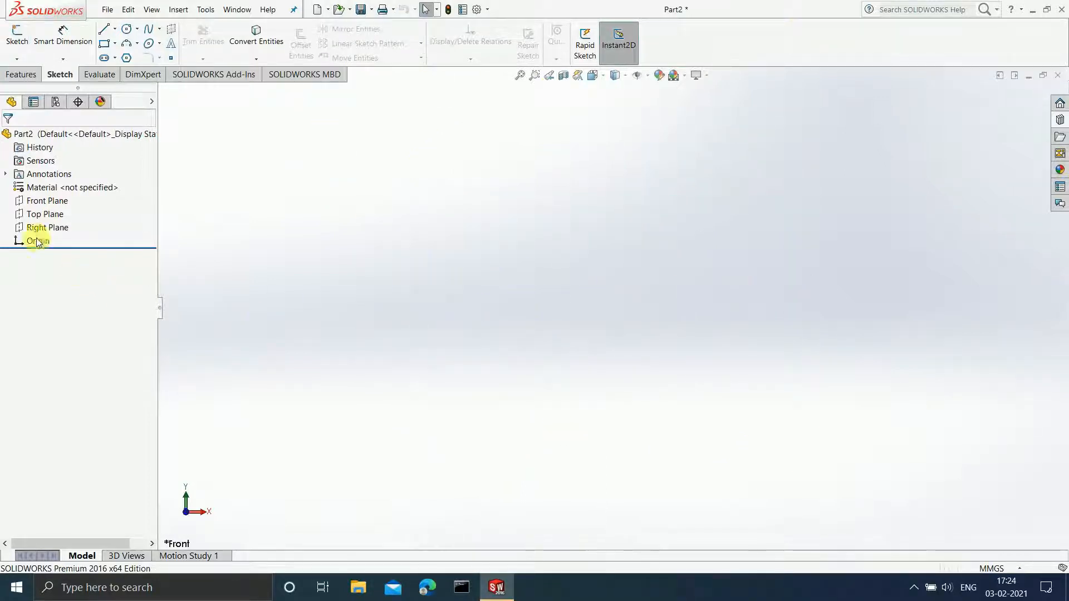
{"action": "left_click", "coordinate": [40, 207]}
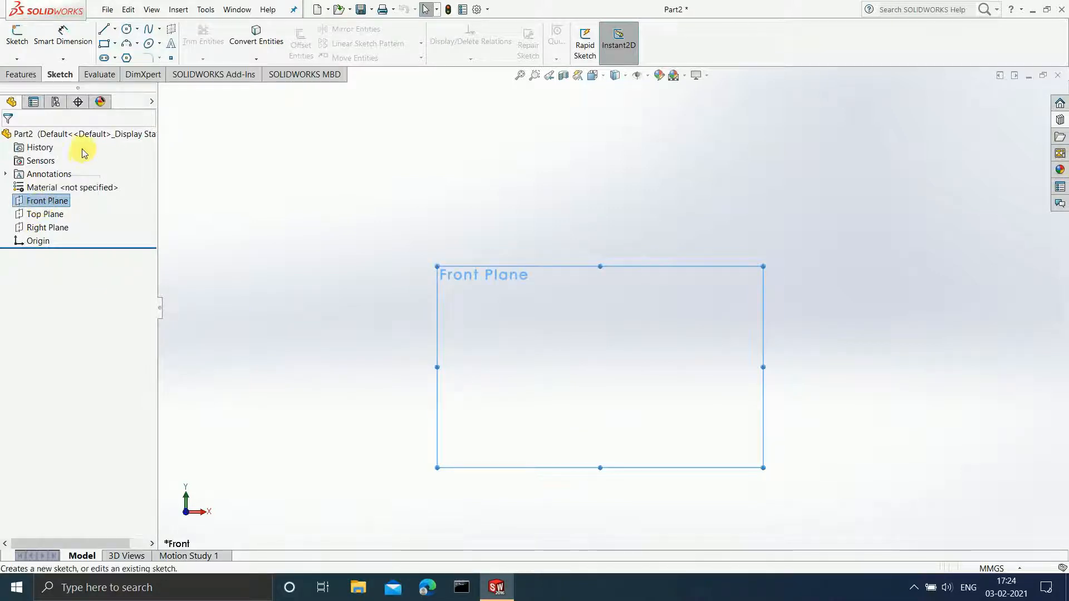
{"action": "left_click", "coordinate": [24, 54]}
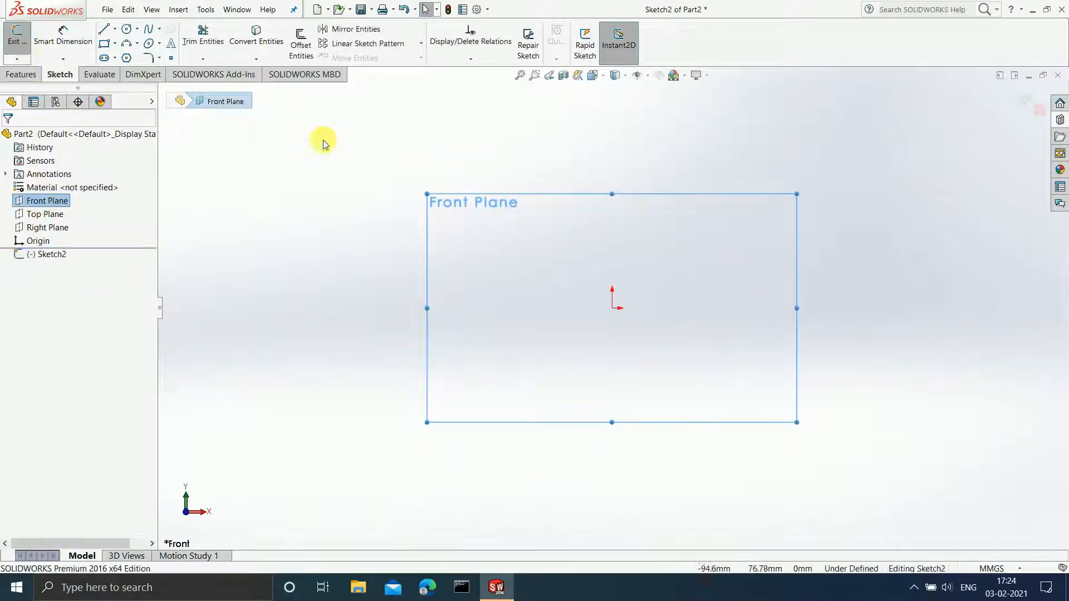
{"action": "left_click", "coordinate": [116, 46]}
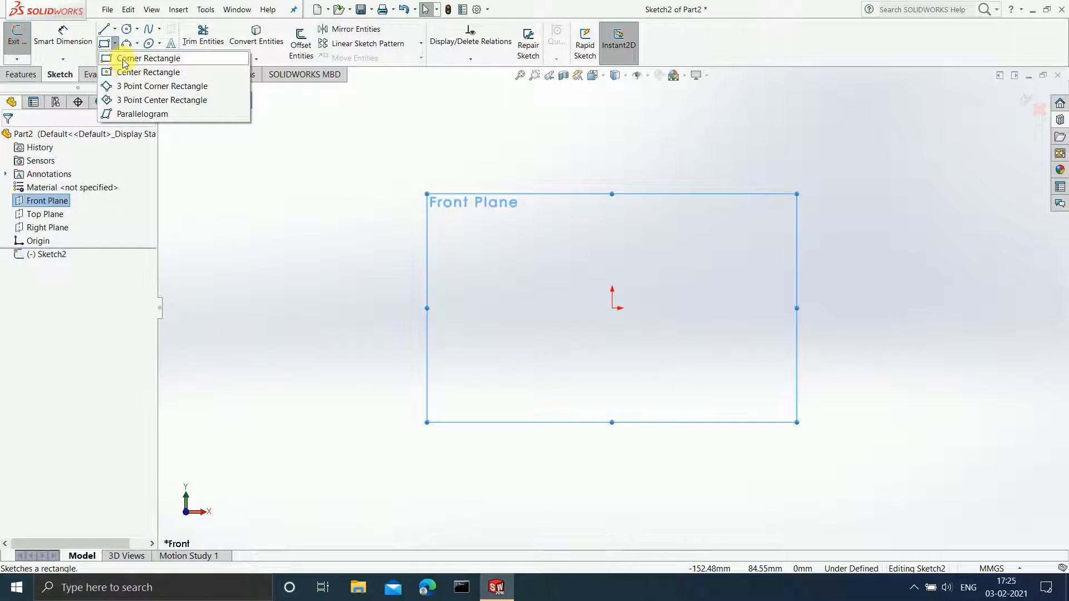
{"action": "left_click", "coordinate": [127, 72]}
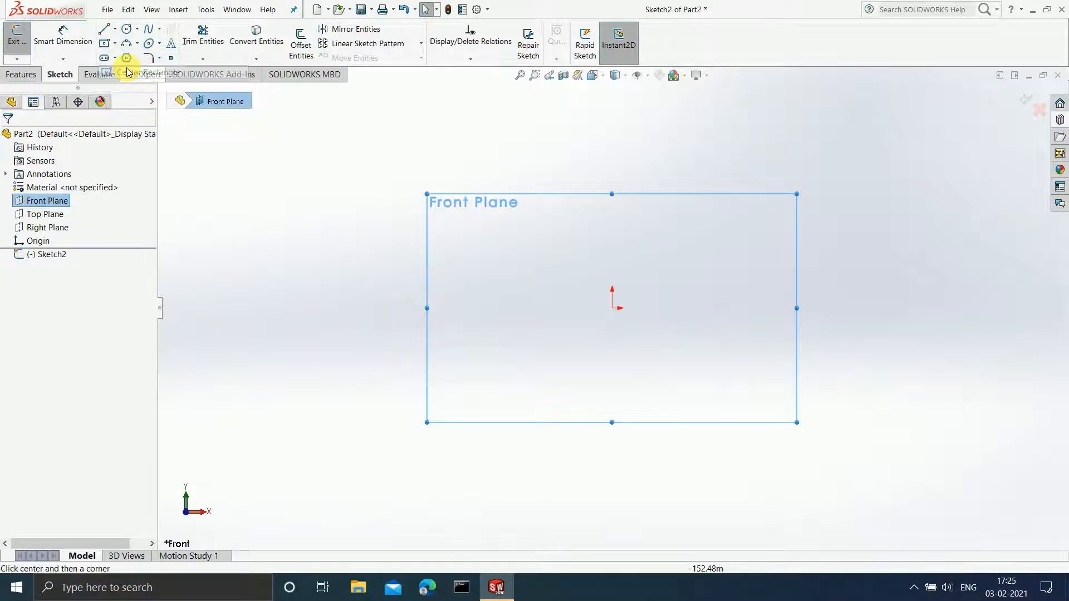
{"action": "left_click", "coordinate": [613, 305]}
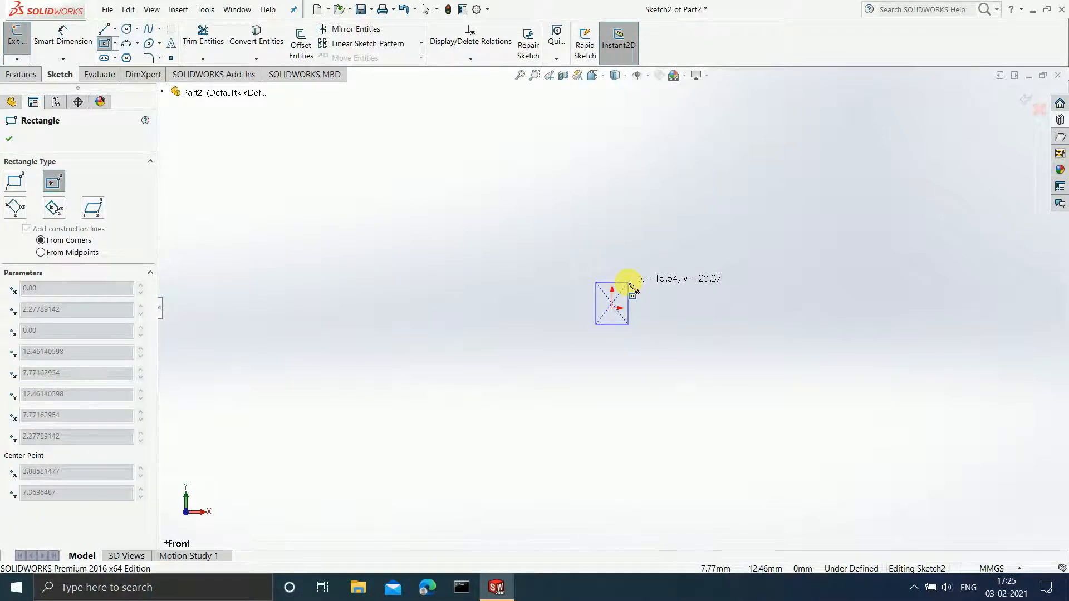
{"action": "key", "text": "Escape"}
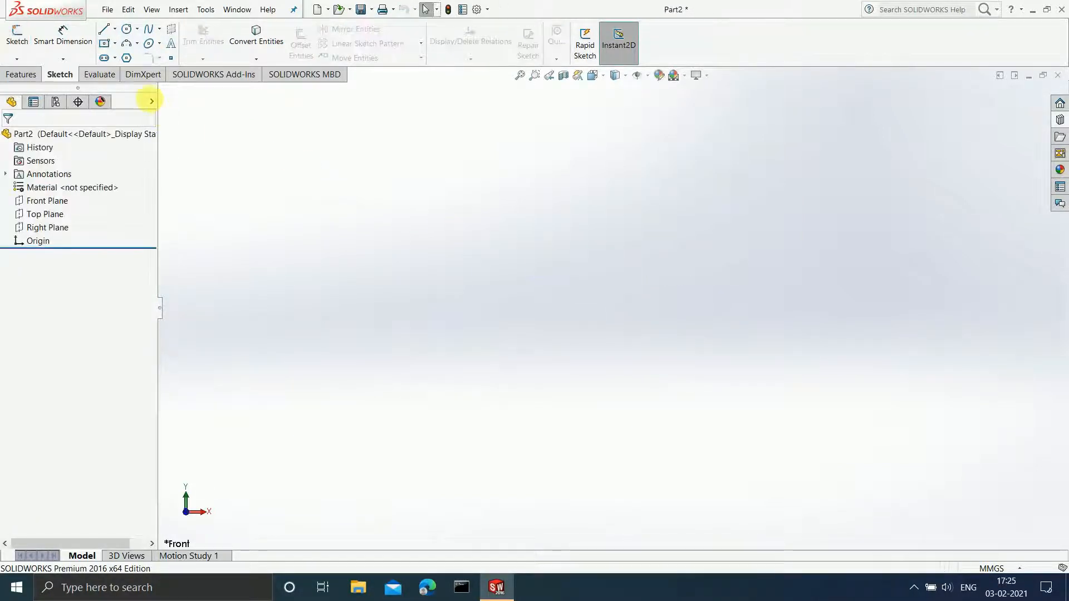
Step: Sketch a center rectangle about 88 mm wide and 120 mm high on the Front Plane, centered on the origin
{"action": "left_click", "coordinate": [103, 43]}
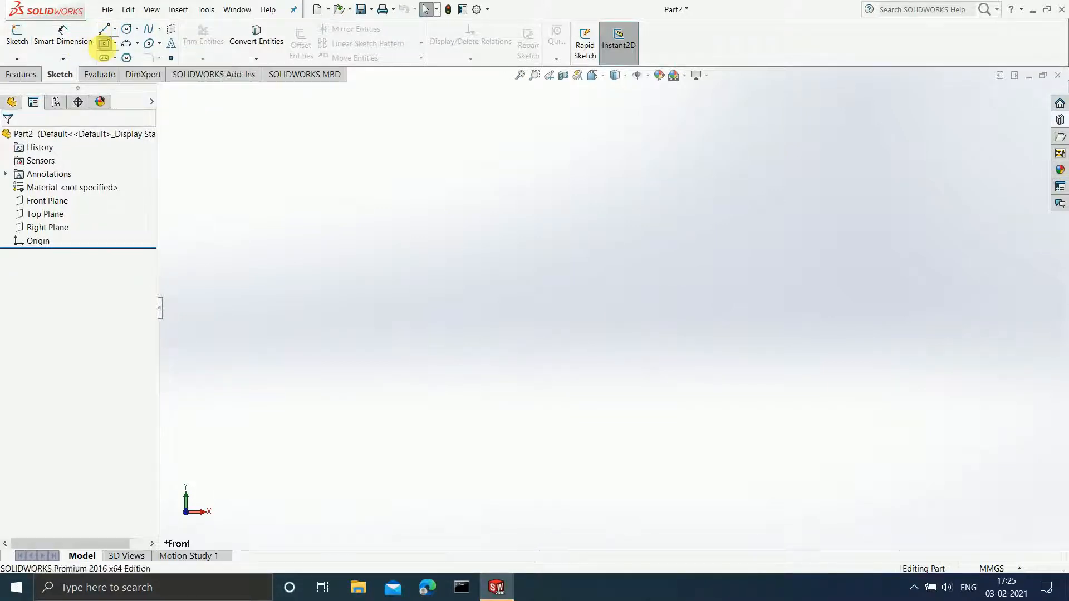
{"action": "left_click", "coordinate": [640, 287]}
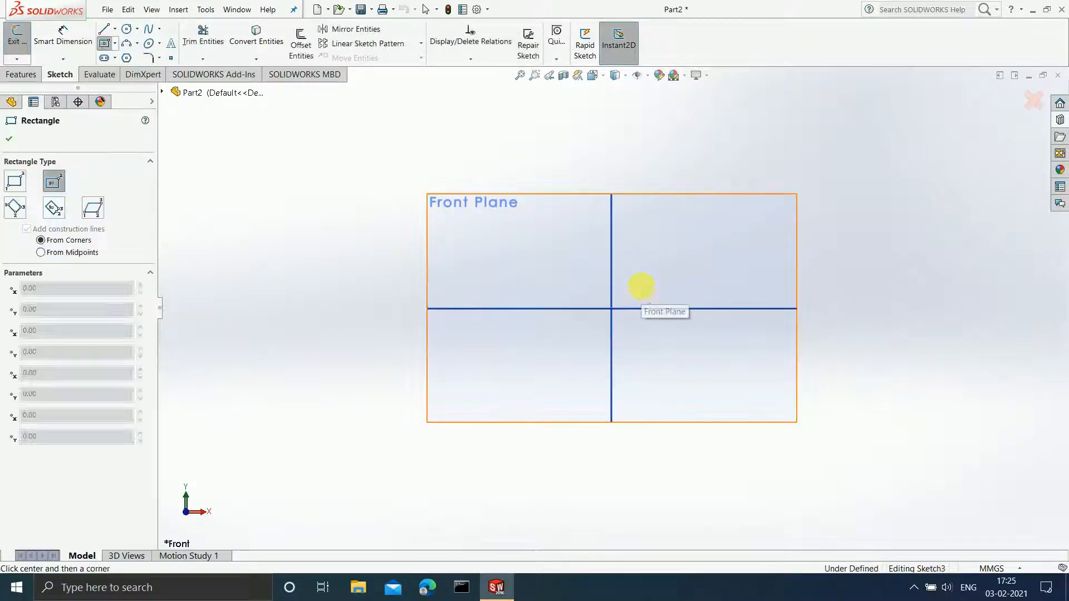
{"action": "left_click", "coordinate": [613, 309]}
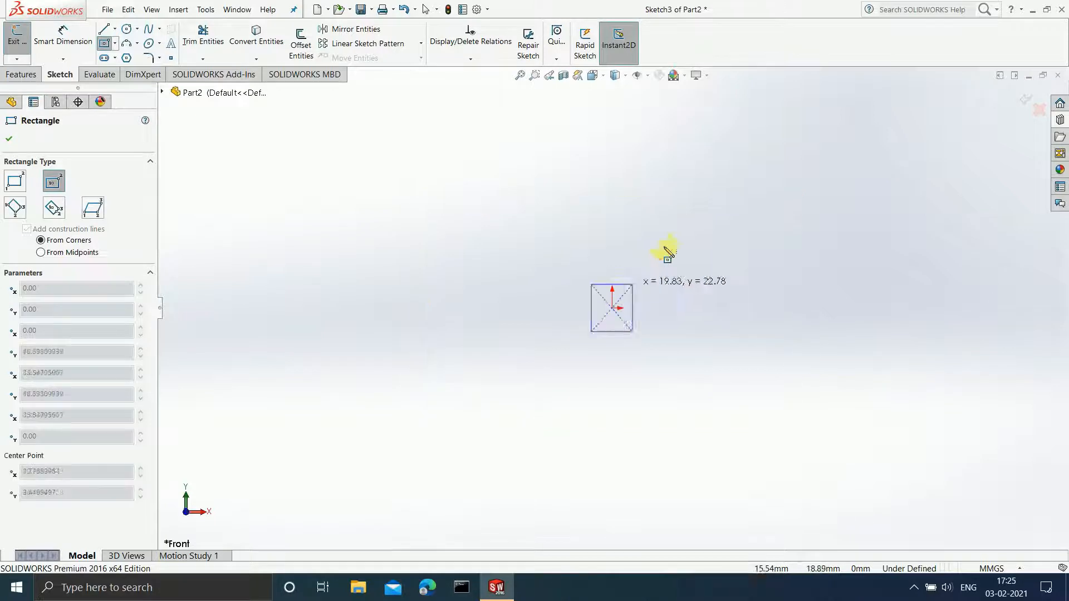
{"action": "left_click", "coordinate": [704, 183]}
{"action": "scroll", "coordinate": [761, 184], "scroll_direction": "down", "scroll_amount": 3}
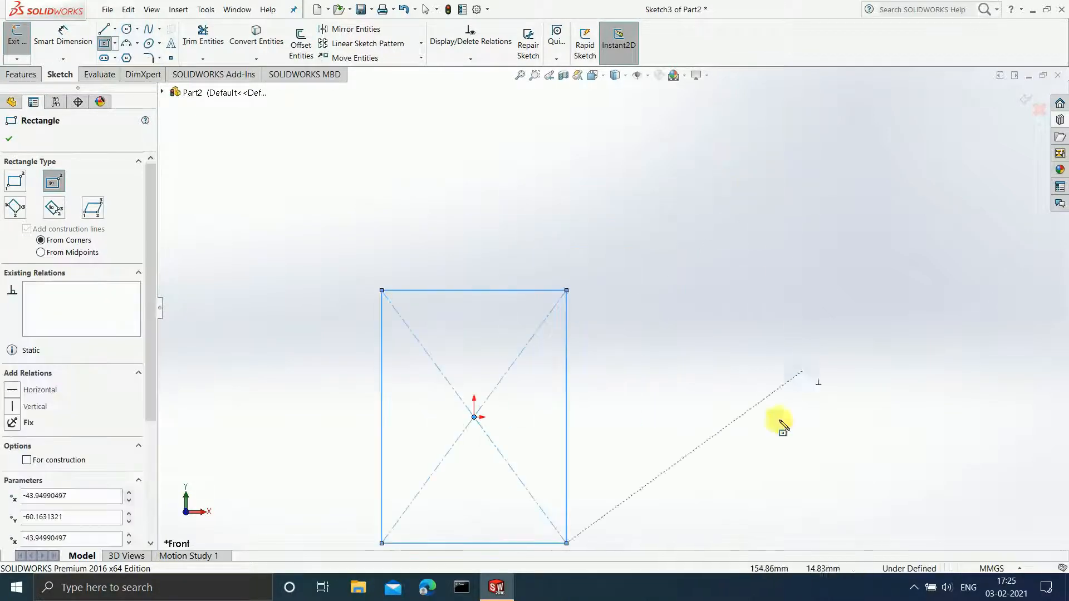
{"action": "scroll", "coordinate": [504, 432], "scroll_direction": "down", "scroll_amount": 1}
{"action": "scroll", "coordinate": [503, 433], "scroll_direction": "up", "scroll_amount": 2}
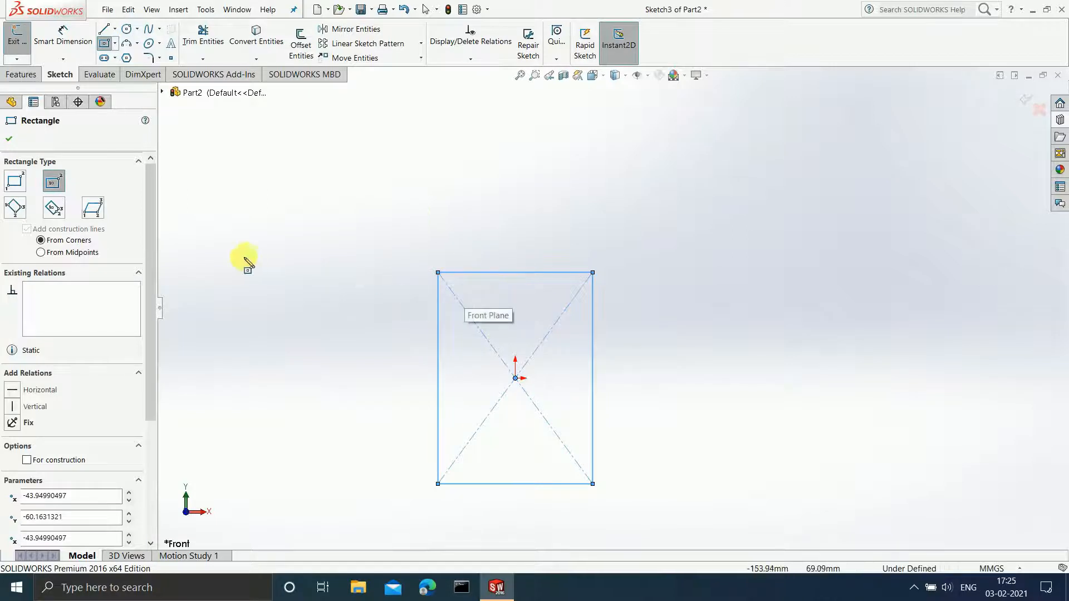
Step: Sketch an S-shaped spline between the rectangle's upper corners, rising above the top edge and dipping below it
{"action": "left_click", "coordinate": [146, 30]}
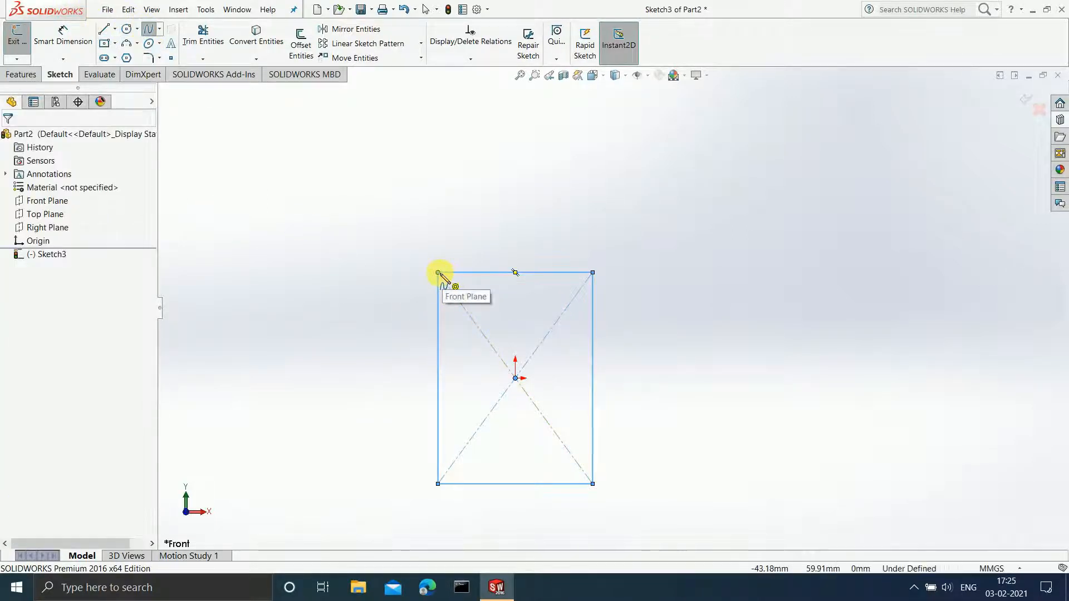
{"action": "left_click", "coordinate": [438, 272]}
{"action": "left_click", "coordinate": [475, 225]}
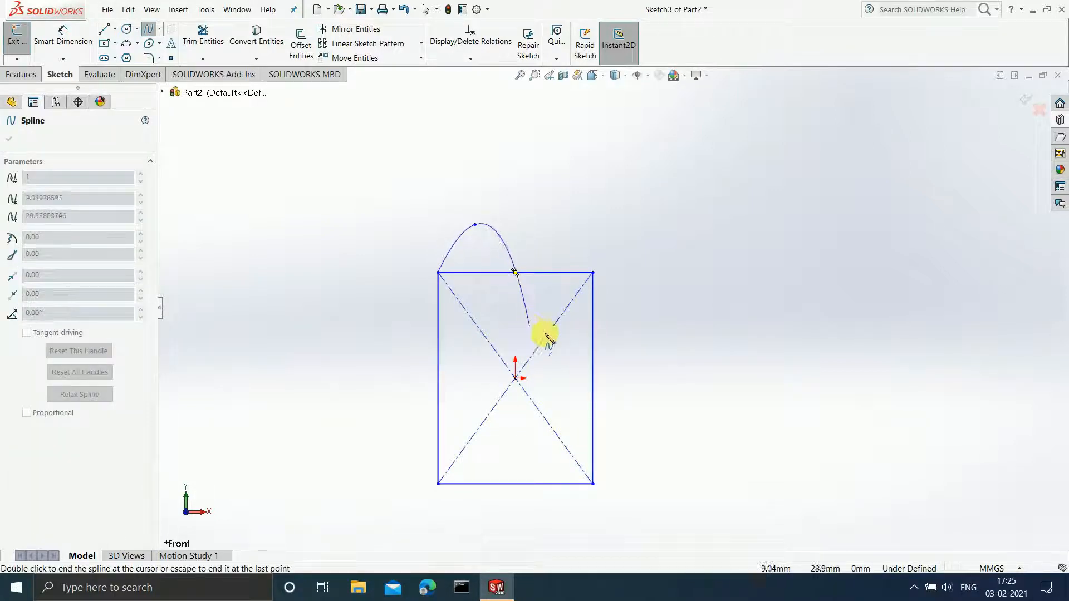
{"action": "left_click", "coordinate": [526, 333]}
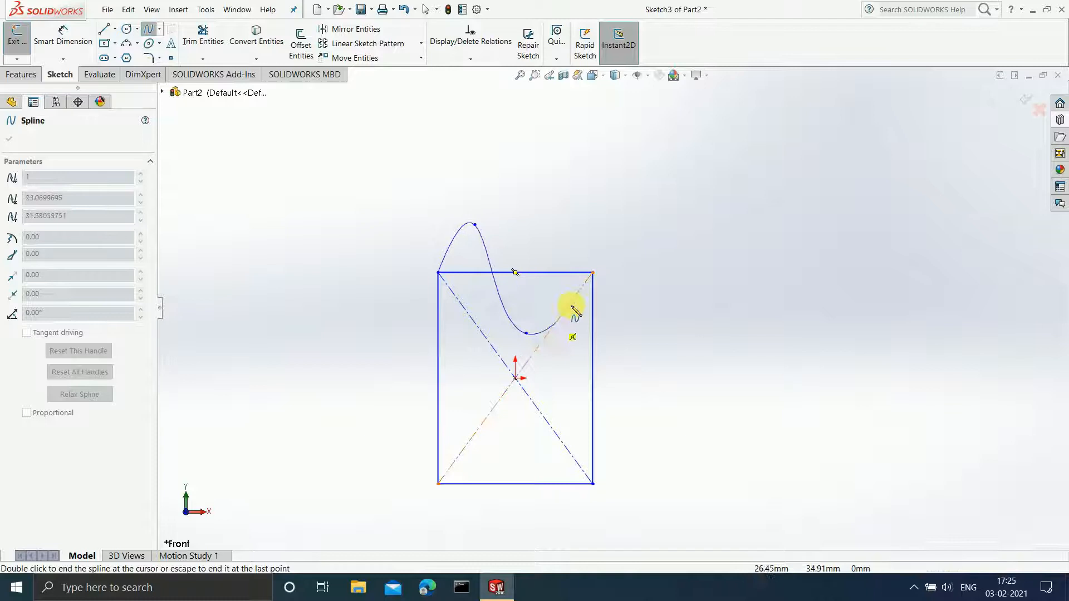
{"action": "left_click", "coordinate": [593, 273]}
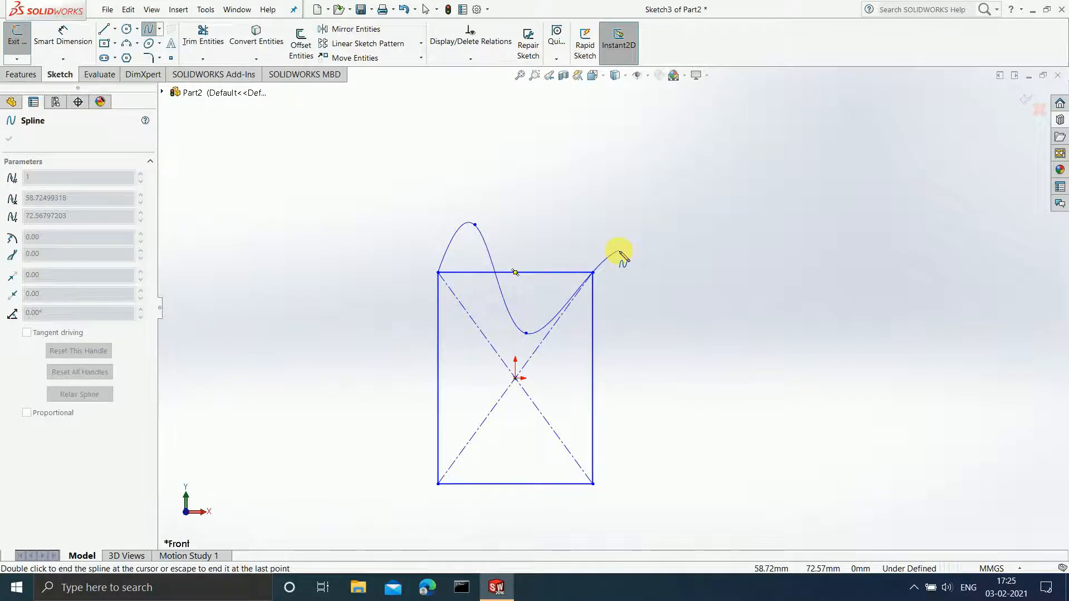
{"action": "key", "text": "Escape"}
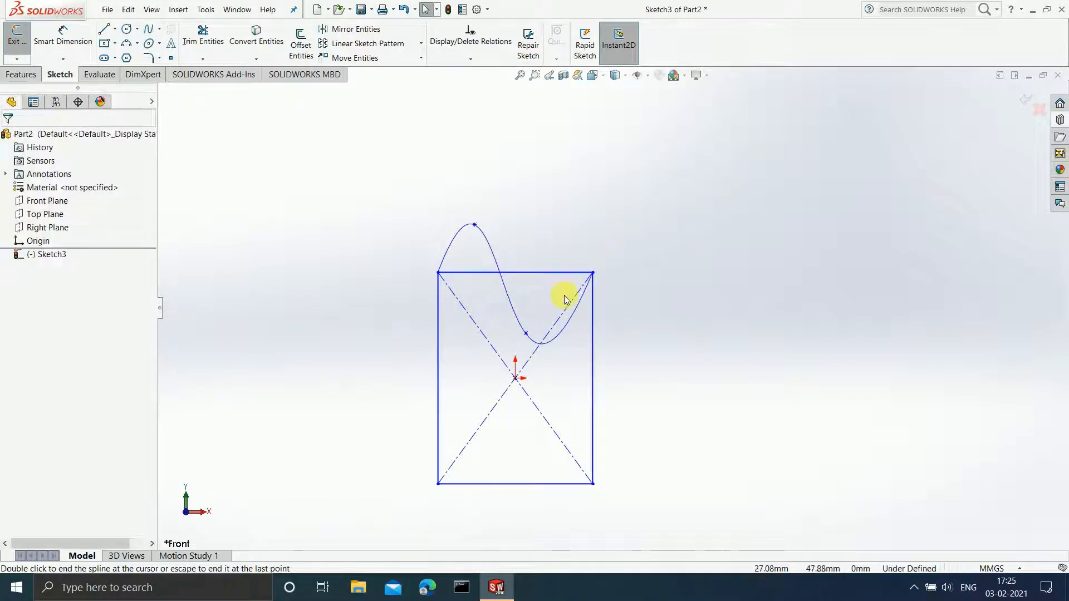
Step: Trim away both portions of the rectangle's top edge on either side of the spline crossing with Power trim
{"action": "scroll", "coordinate": [576, 319], "scroll_direction": "down", "scroll_amount": 1}
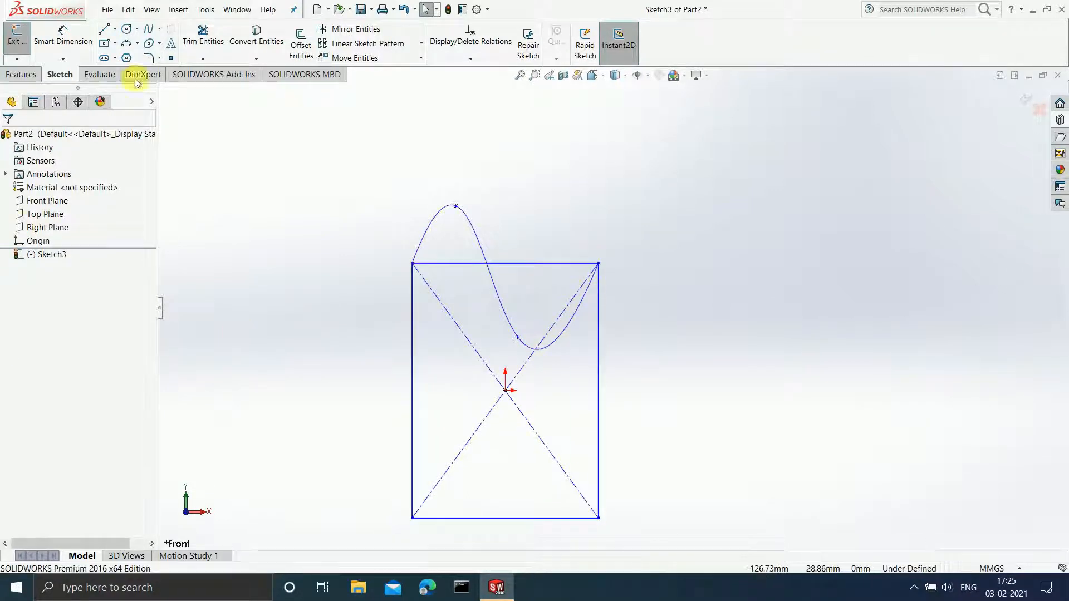
{"action": "left_click", "coordinate": [194, 47]}
{"action": "left_click_drag", "start_coordinate": [465, 279], "coordinate": [459, 259]}
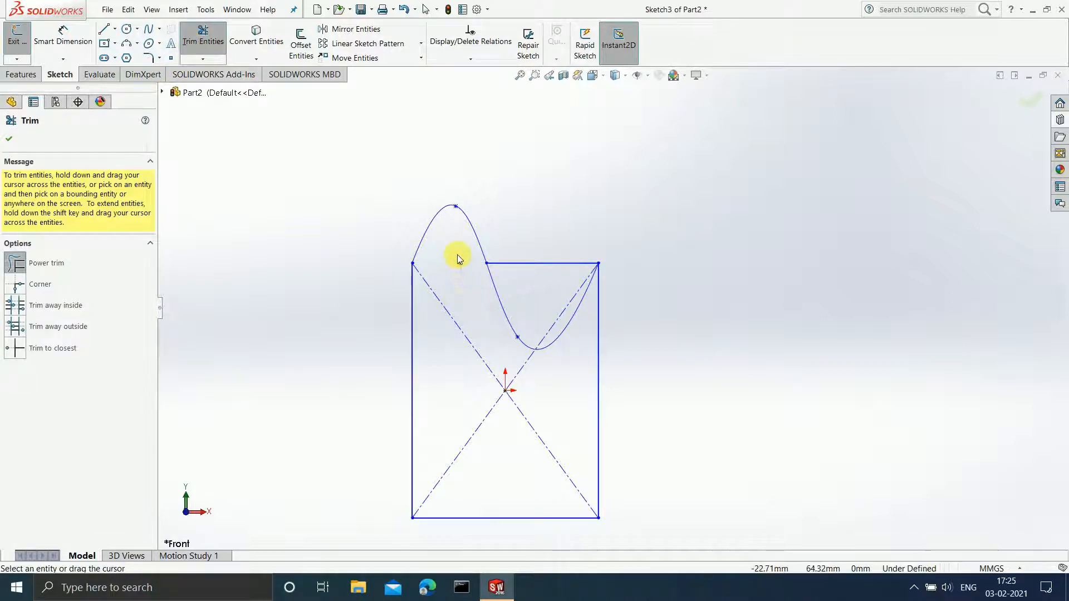
{"action": "left_click_drag", "start_coordinate": [519, 279], "coordinate": [535, 248]}
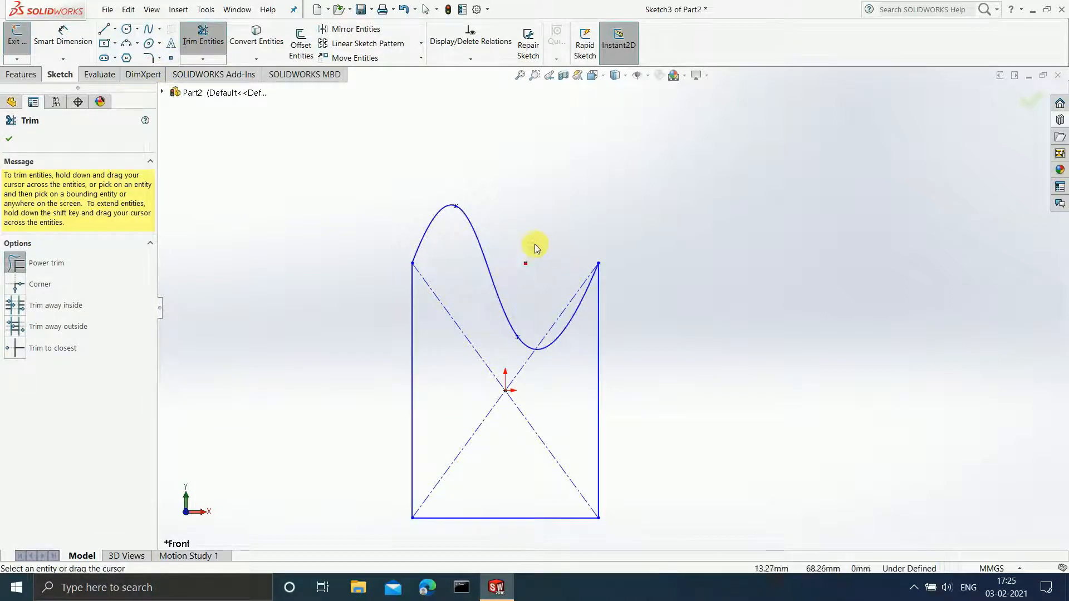
Step: Set up a linear sketch pattern along the X-axis with the spline and the left, bottom and right lines as entities
{"action": "scroll", "coordinate": [631, 346], "scroll_direction": "up", "scroll_amount": 5}
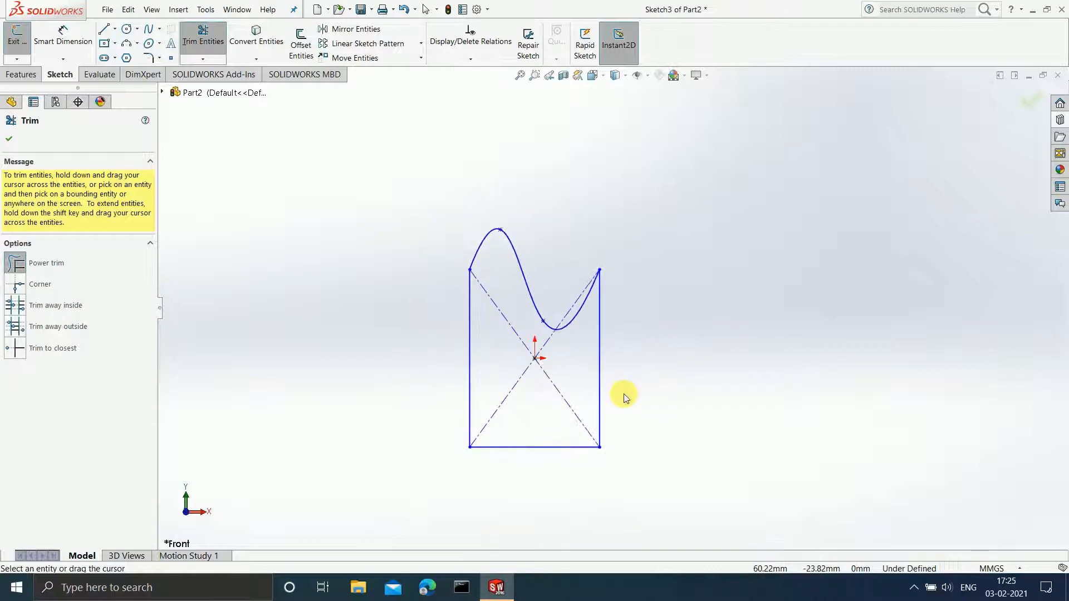
{"action": "scroll", "coordinate": [646, 349], "scroll_direction": "down", "scroll_amount": 2}
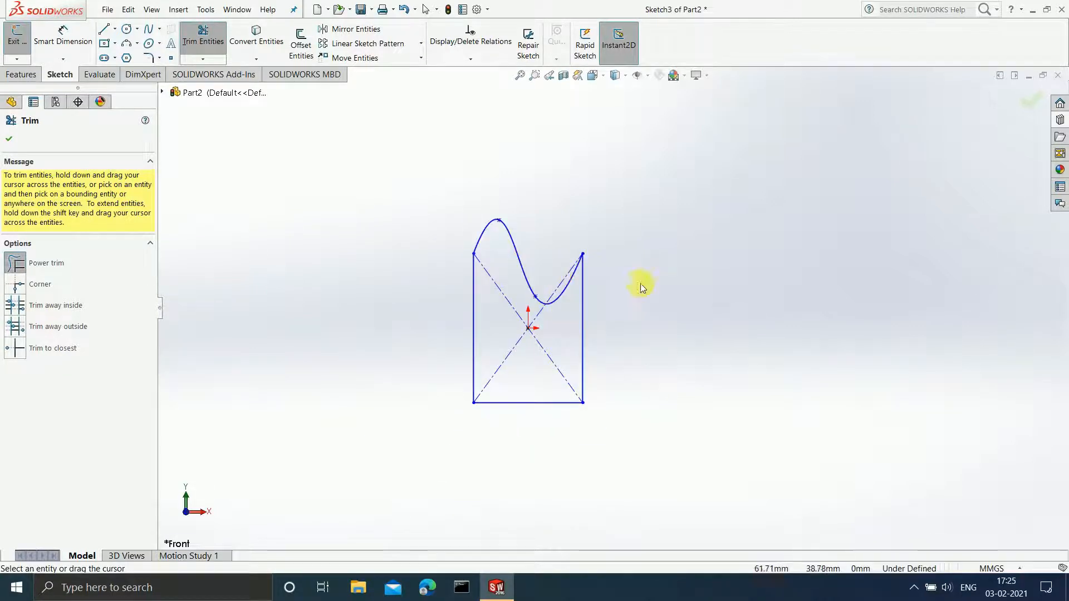
{"action": "scroll", "coordinate": [641, 285], "scroll_direction": "down", "scroll_amount": 2}
{"action": "scroll", "coordinate": [598, 365], "scroll_direction": "up", "scroll_amount": 2}
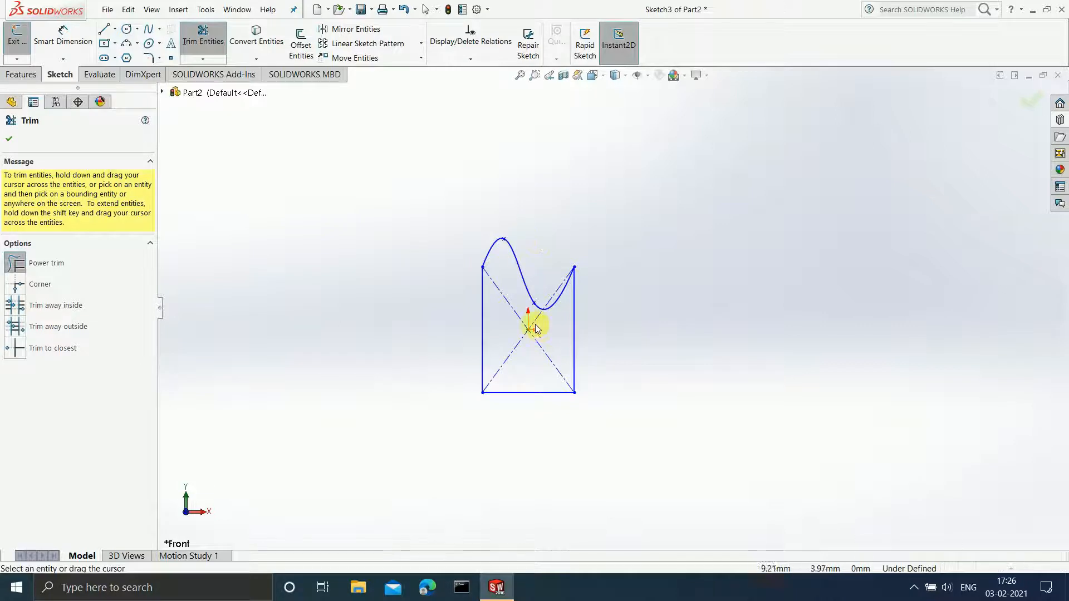
{"action": "scroll", "coordinate": [629, 300], "scroll_direction": "down", "scroll_amount": 2}
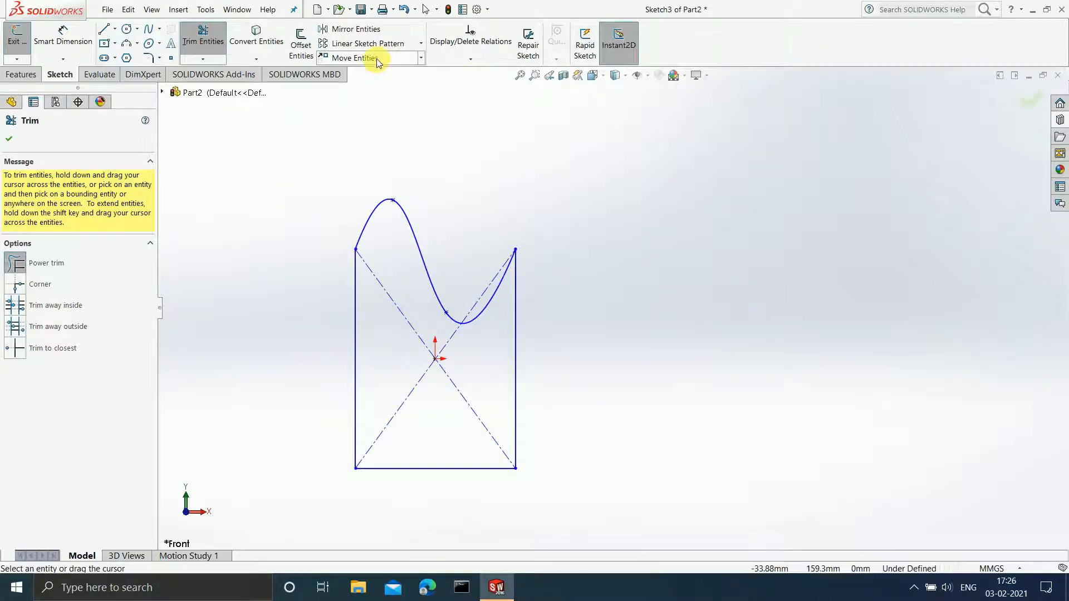
{"action": "left_click", "coordinate": [377, 44]}
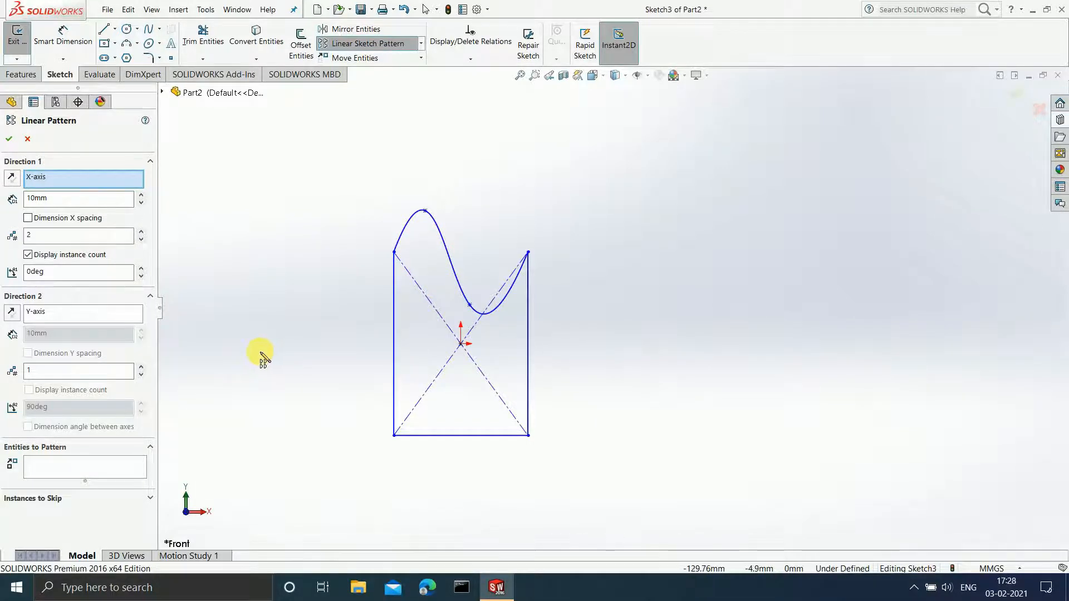
{"action": "left_click", "coordinate": [51, 465]}
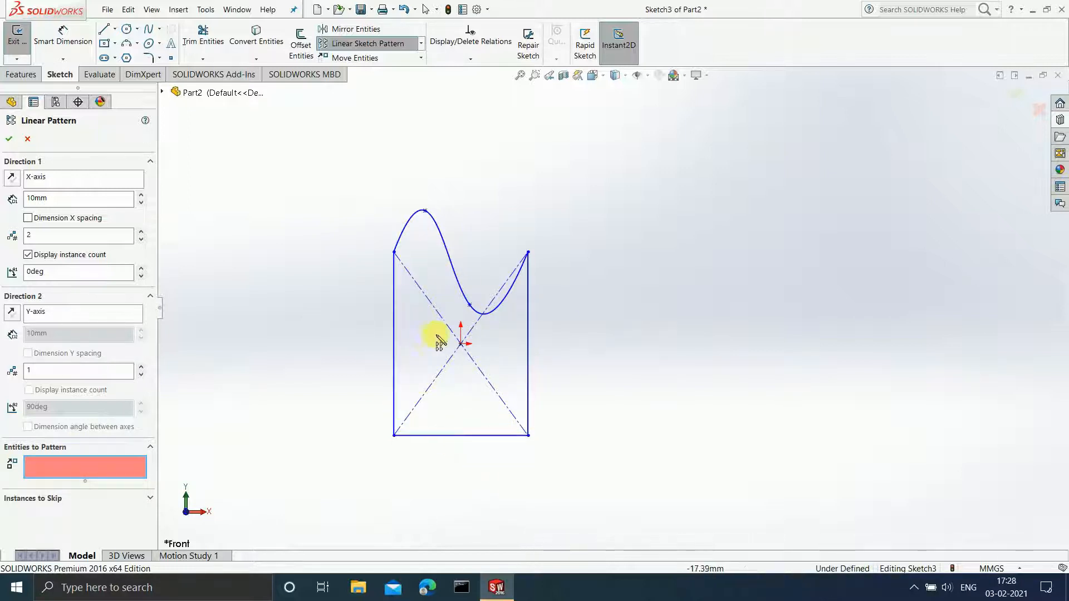
{"action": "left_click", "coordinate": [454, 274]}
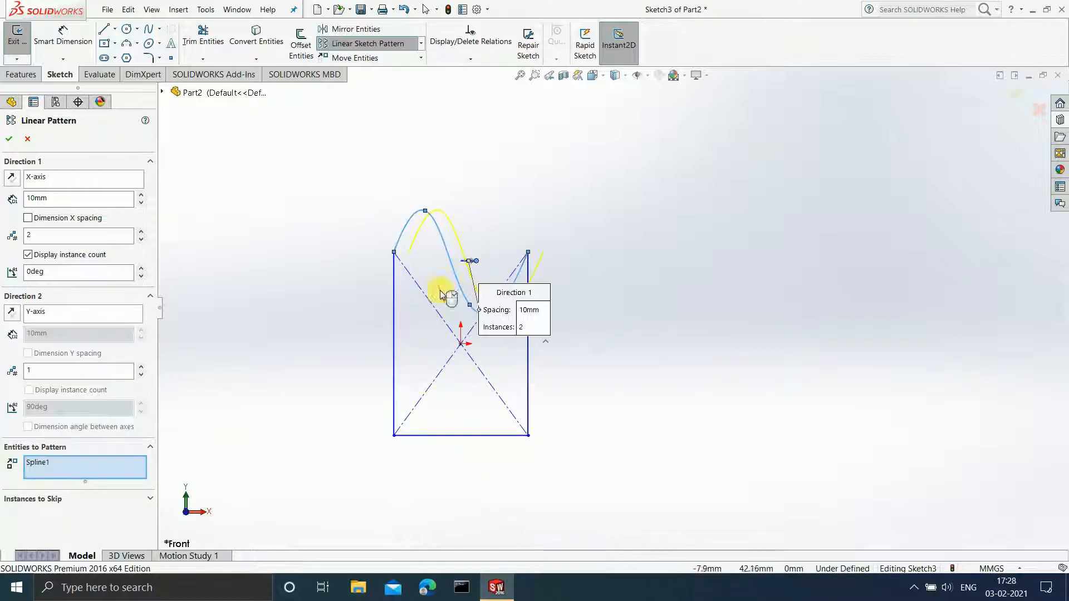
{"action": "left_click", "coordinate": [392, 339]}
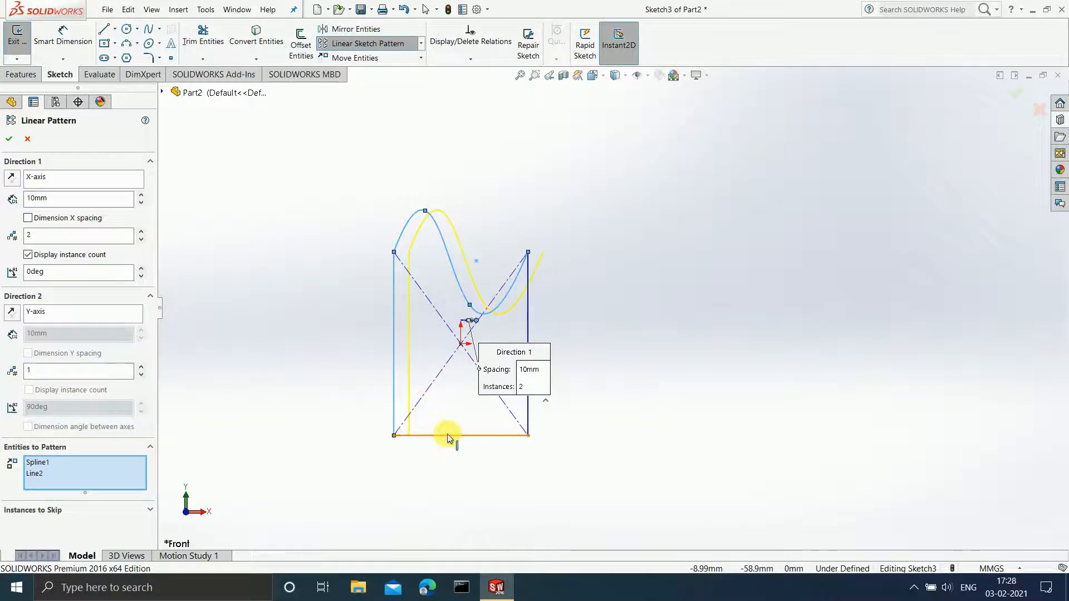
{"action": "left_click", "coordinate": [481, 430]}
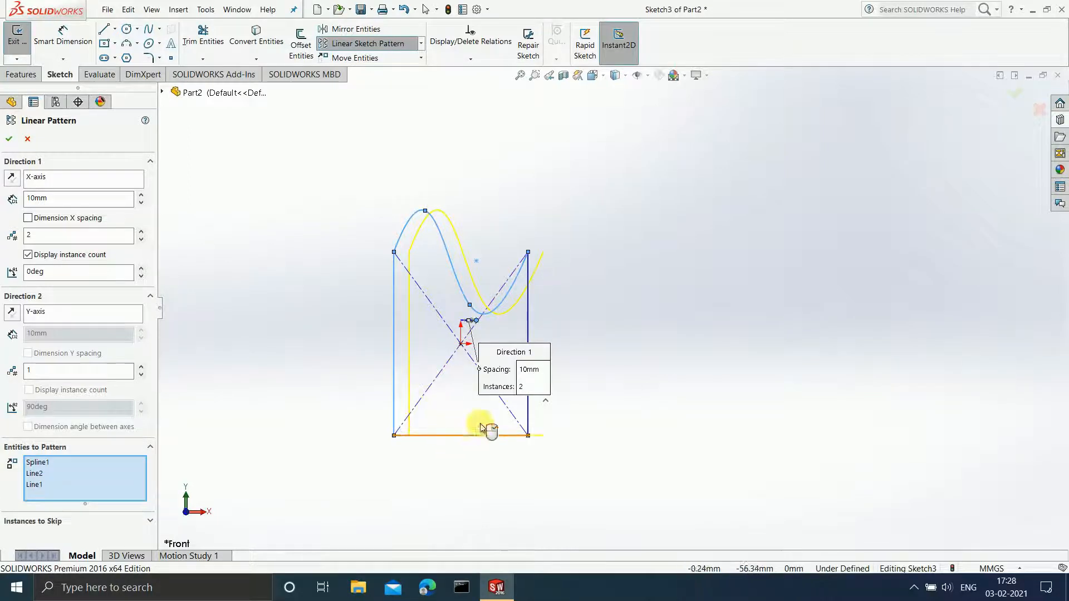
{"action": "left_click", "coordinate": [527, 415]}
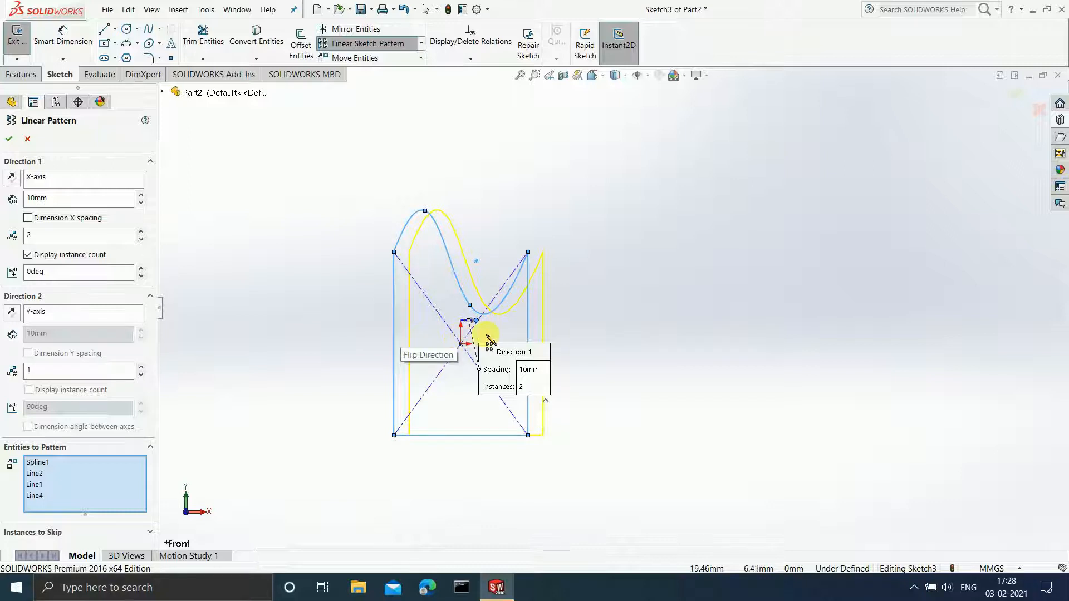
Step: Set the Direction 1 spacing of the linear sketch pattern to 60 mm
{"action": "left_click", "coordinate": [78, 204]}
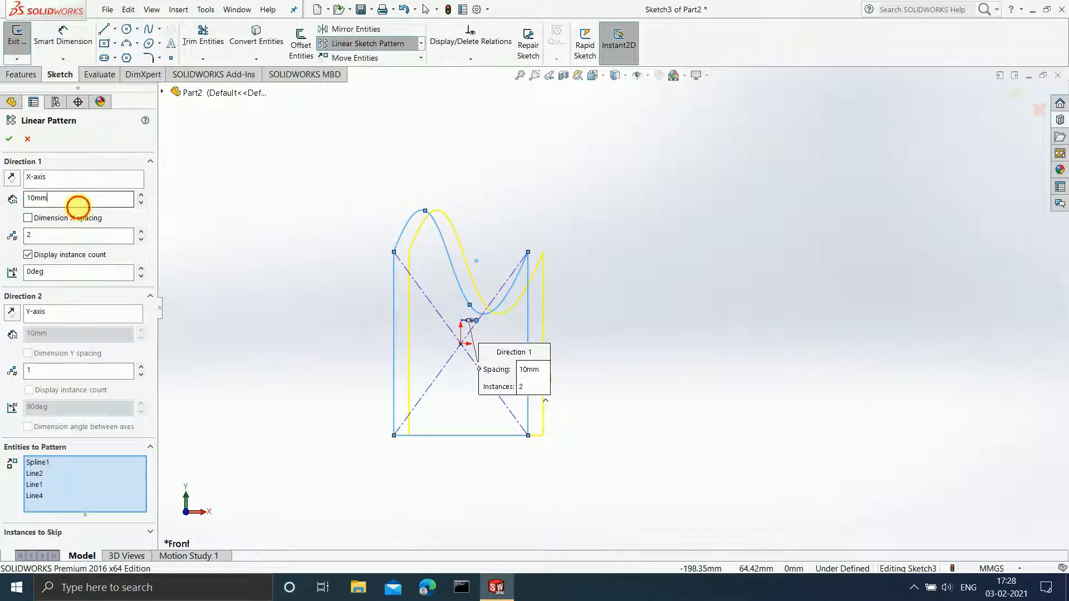
{"action": "double_click", "coordinate": [78, 205]}
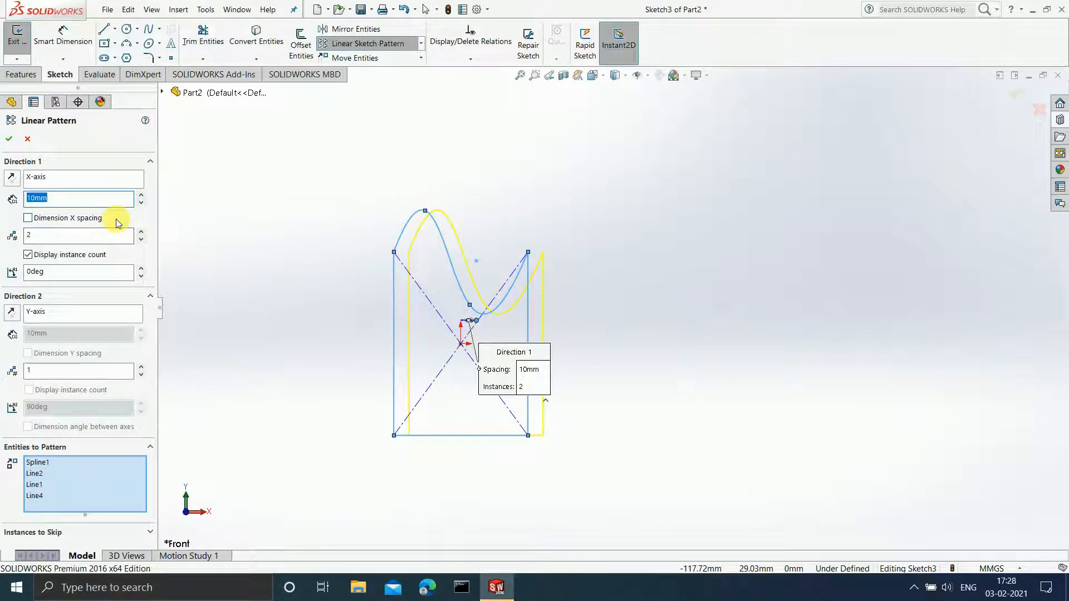
{"action": "type", "text": "6"}
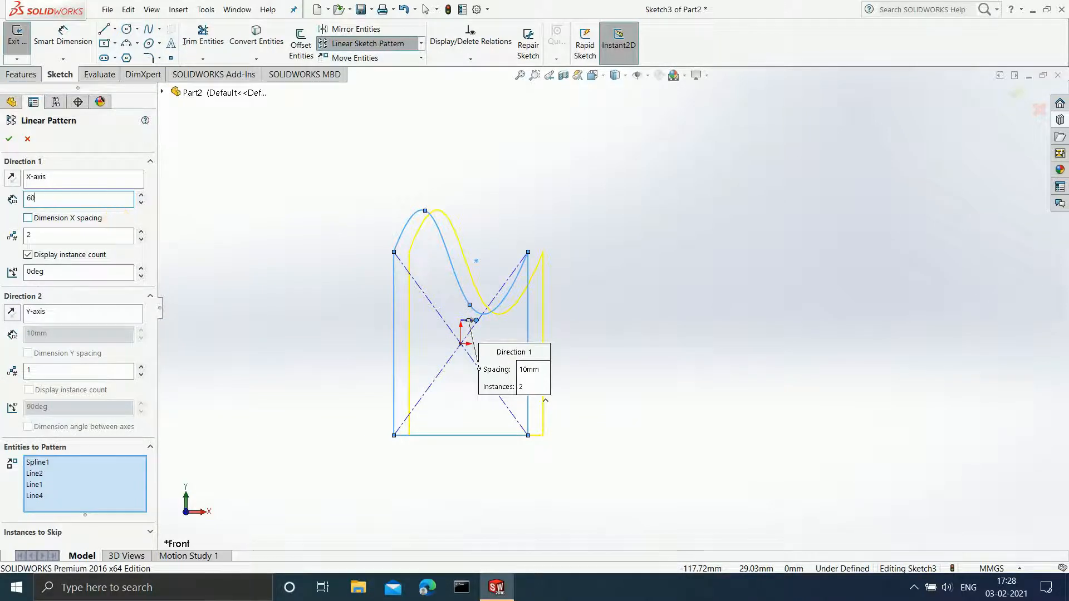
{"action": "type", "text": "0"}
{"action": "key", "text": "Return"}
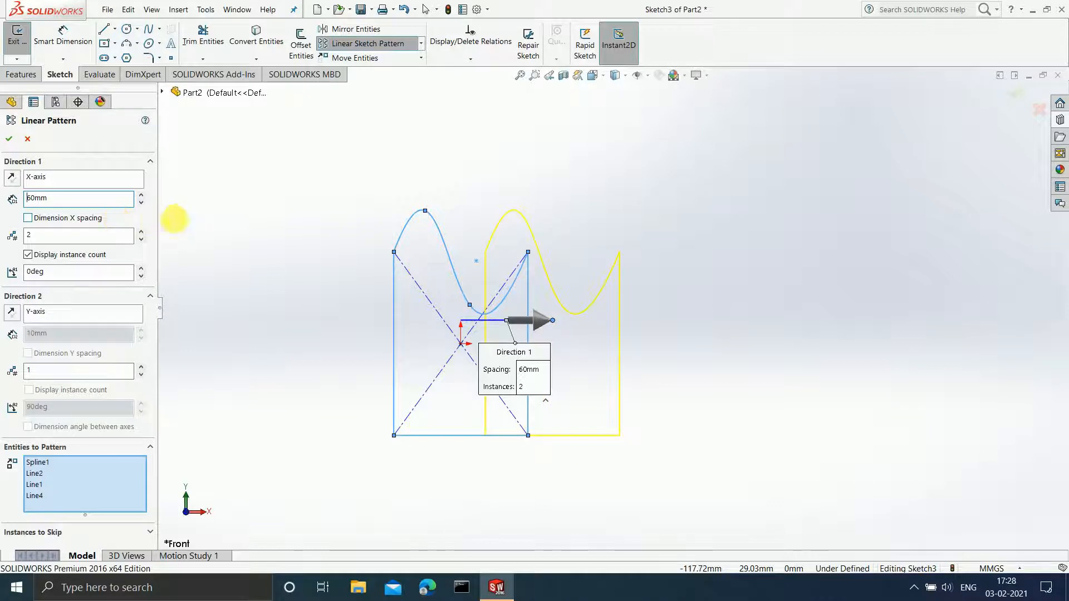
Step: Set the Direction 1 spacing along the X-axis to 130 mm
{"action": "left_click", "coordinate": [86, 205]}
{"action": "double_click", "coordinate": [87, 207]}
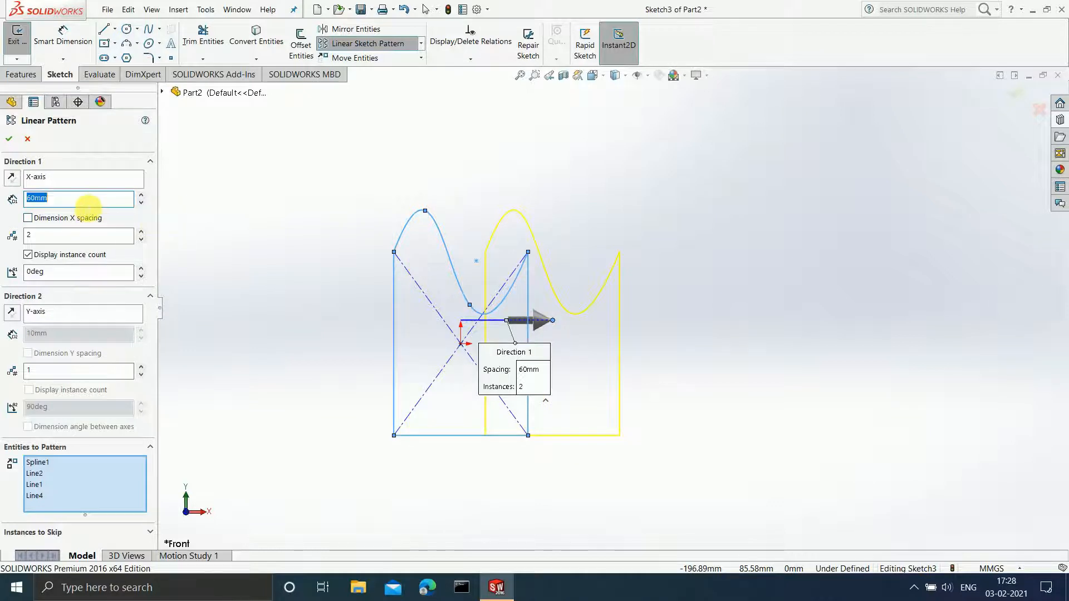
{"action": "type", "text": "13"}
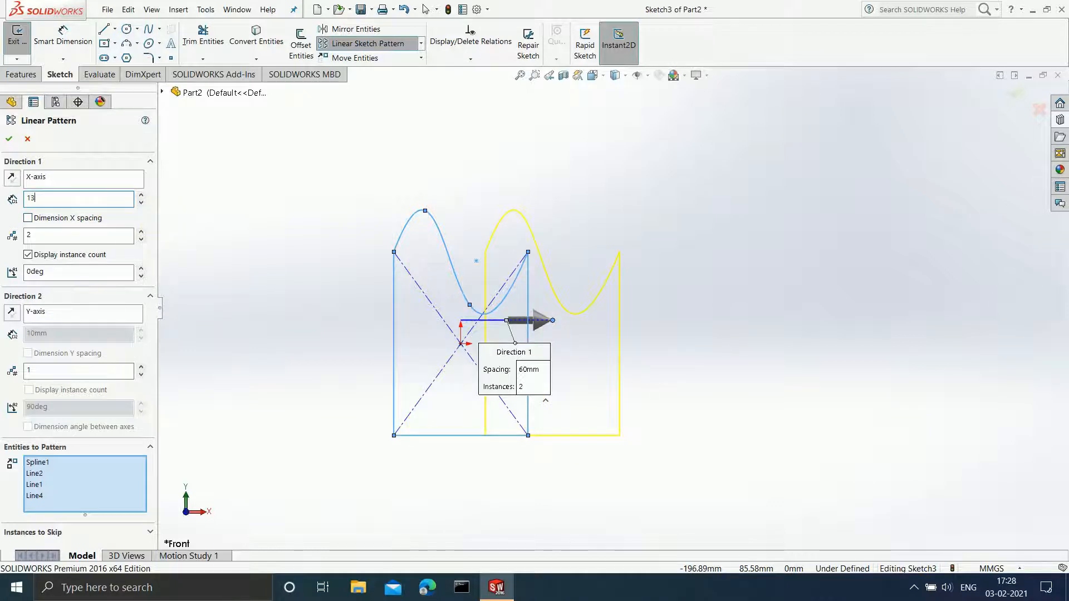
{"action": "type", "text": "0"}
{"action": "key", "text": "Return"}
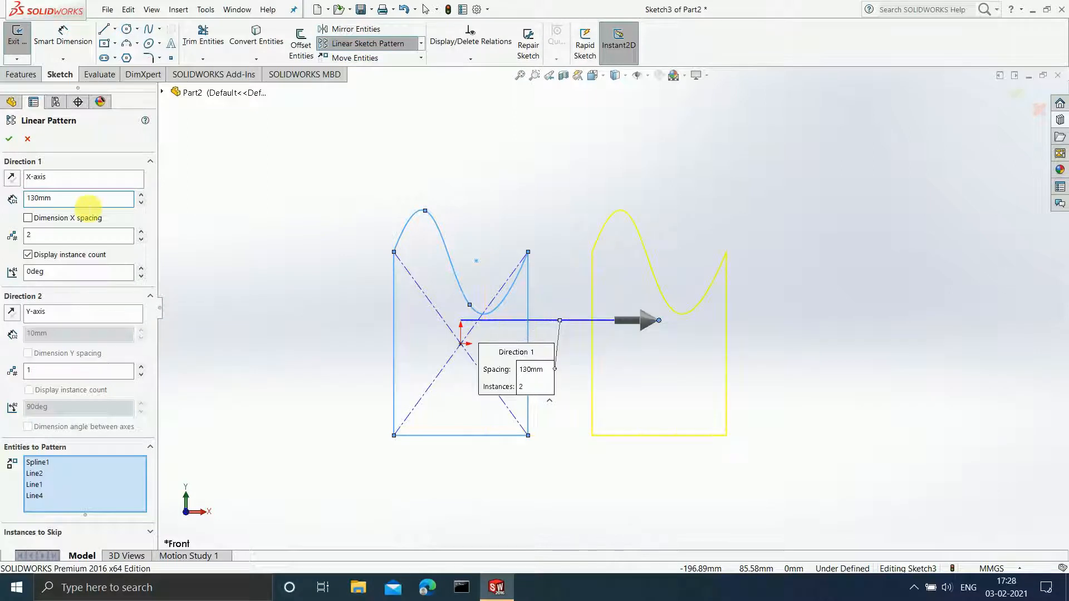
{"action": "scroll", "coordinate": [696, 318], "scroll_direction": "up", "scroll_amount": 1}
{"action": "scroll", "coordinate": [668, 351], "scroll_direction": "down", "scroll_amount": 2}
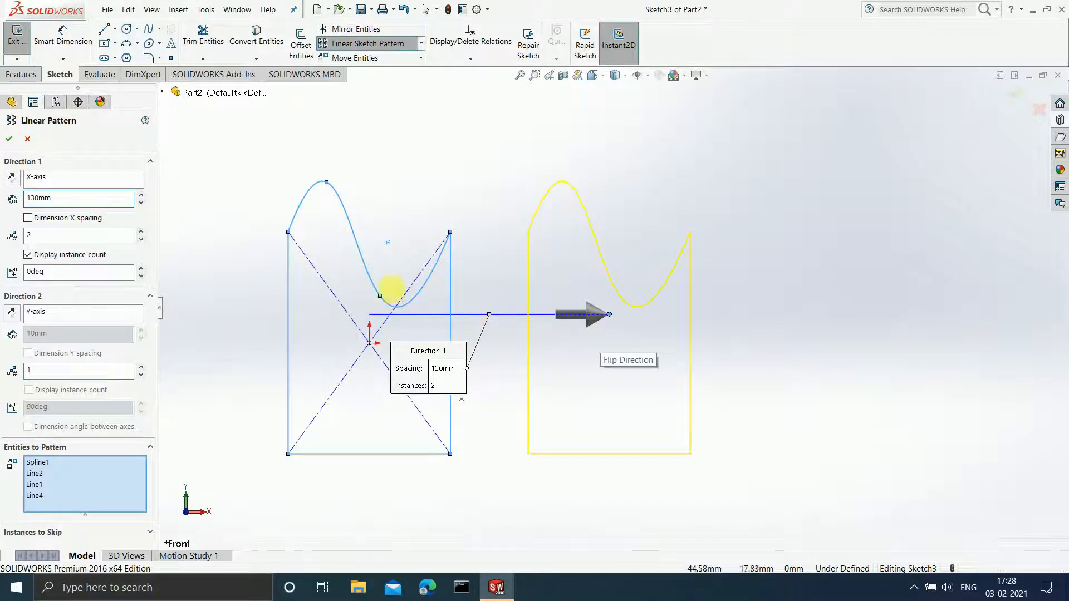
{"action": "left_click", "coordinate": [57, 199]}
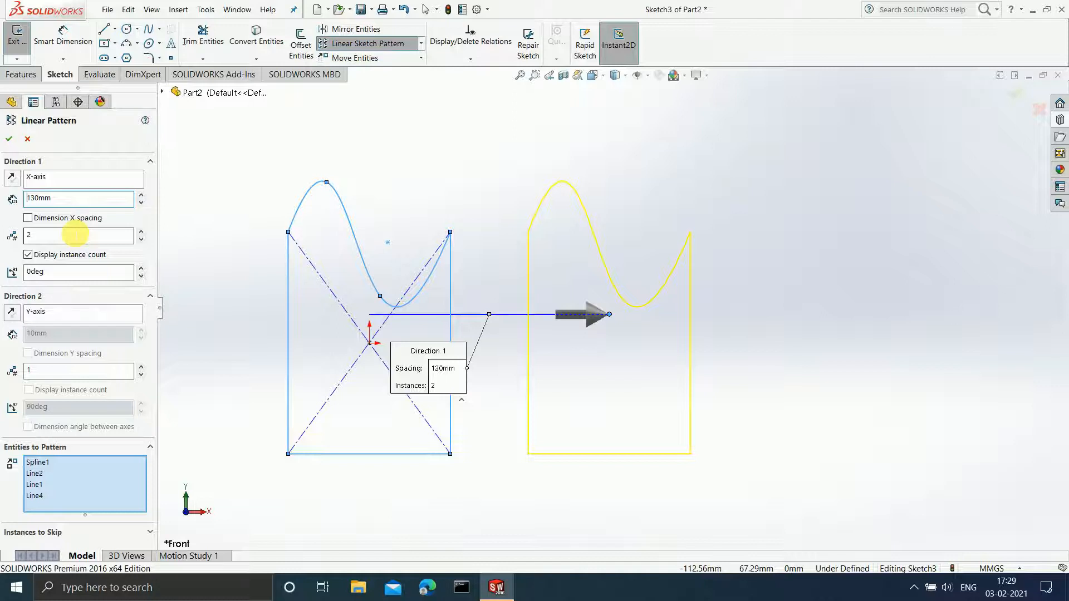
Step: Turn on the X spacing dimension and set the Direction 1 instance count to 5
{"action": "left_click", "coordinate": [27, 218]}
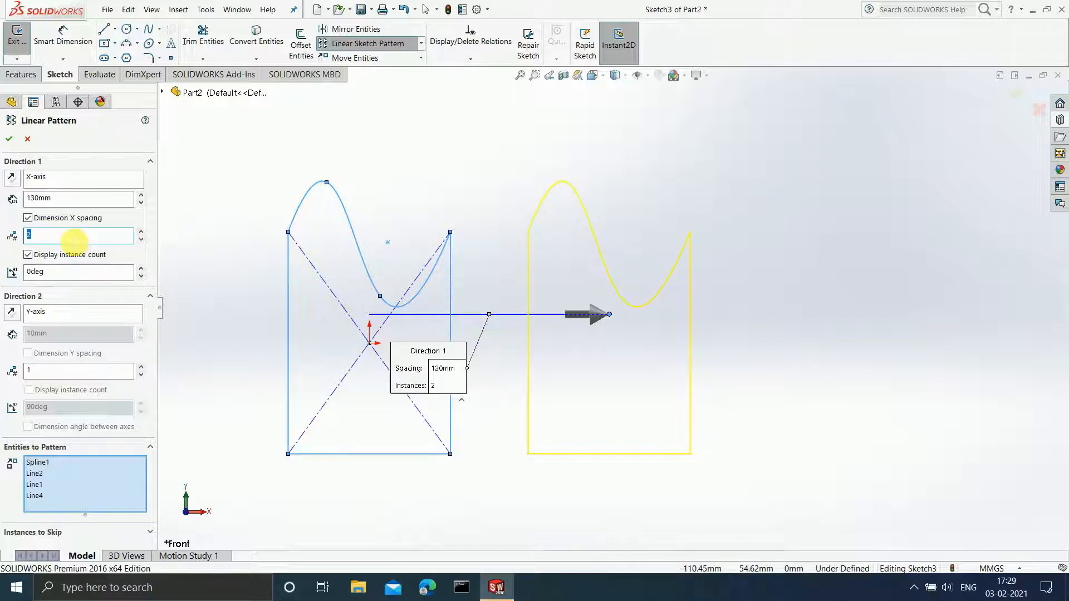
{"action": "type", "text": "5"}
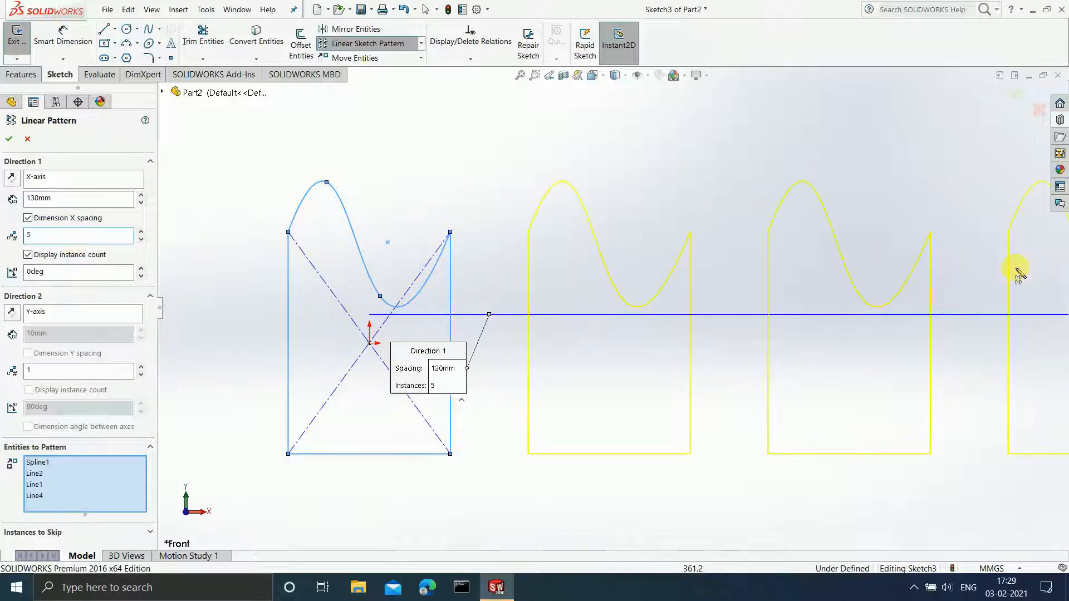
{"action": "scroll", "coordinate": [947, 305], "scroll_direction": "up", "scroll_amount": 5}
{"action": "scroll", "coordinate": [823, 268], "scroll_direction": "up", "scroll_amount": 3}
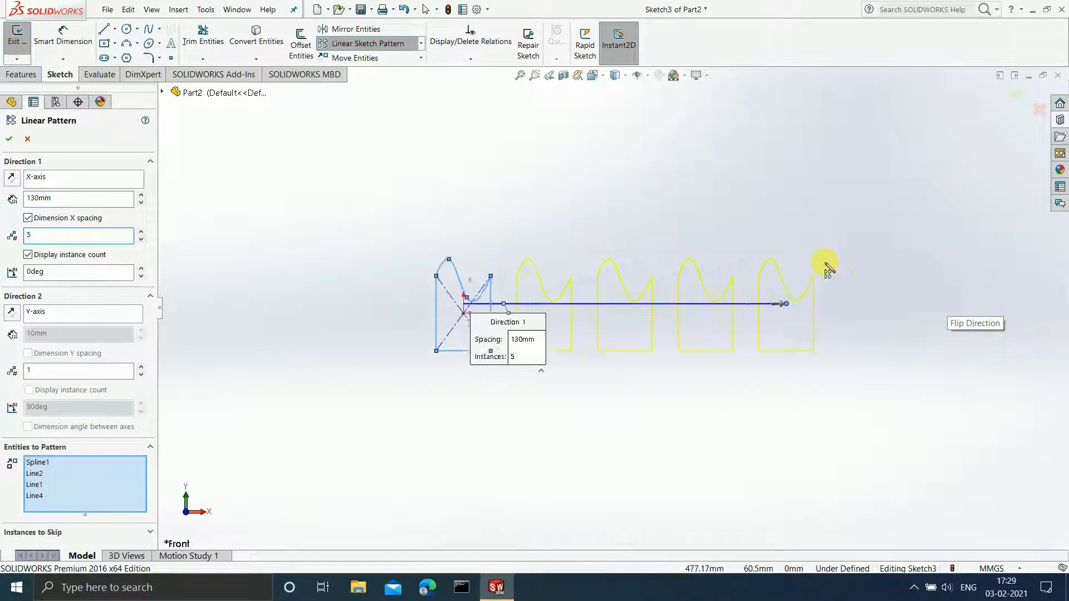
{"action": "scroll", "coordinate": [633, 281], "scroll_direction": "down", "scroll_amount": 3}
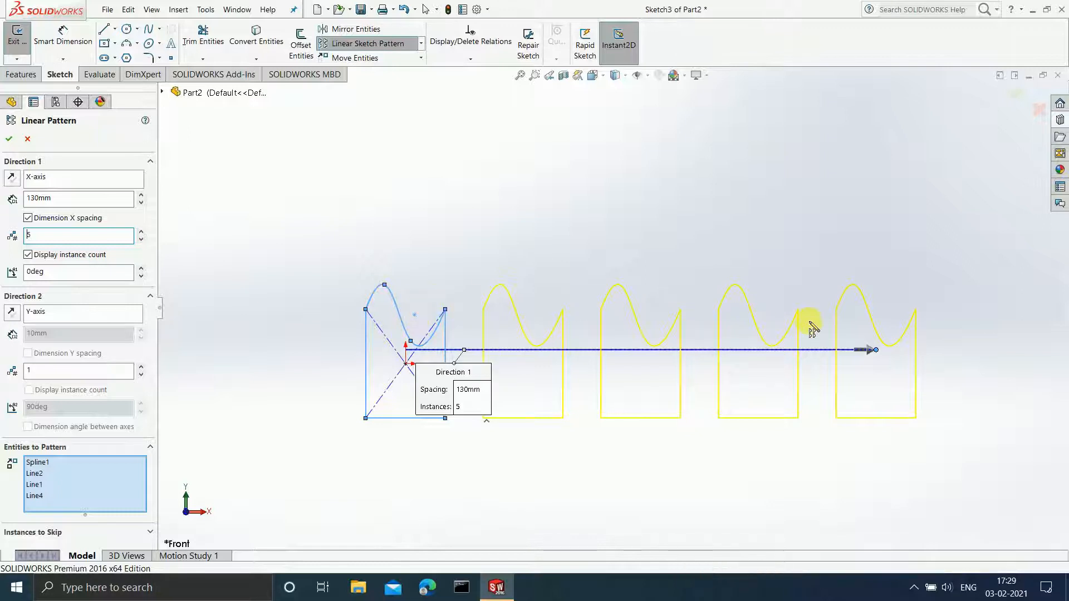
Step: Set the Direction 1 pattern angle to 20 degrees from the X-axis
{"action": "left_click", "coordinate": [70, 273]}
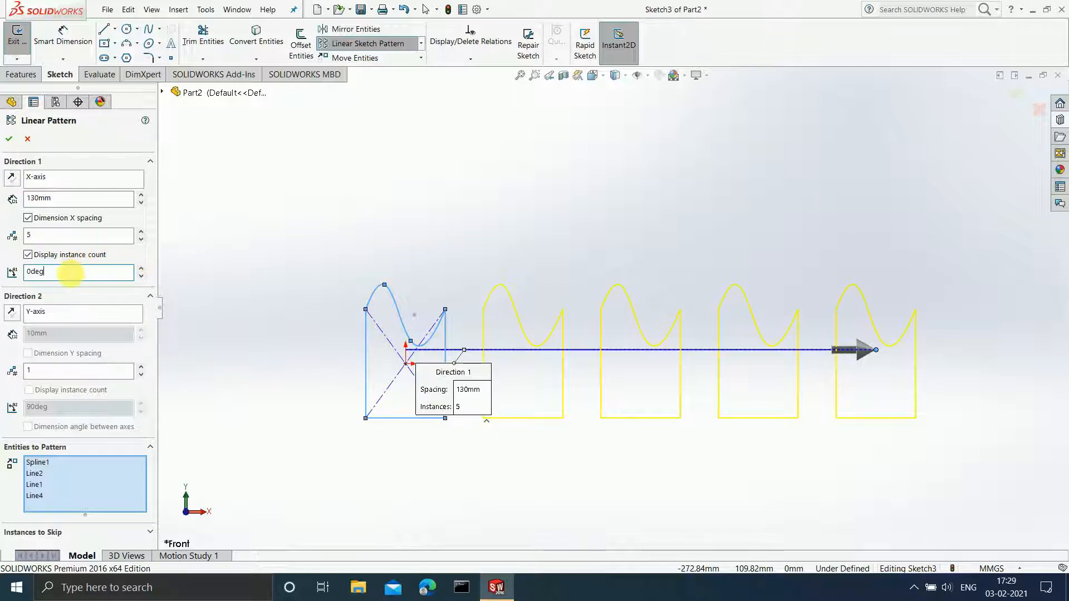
{"action": "type", "text": "20"}
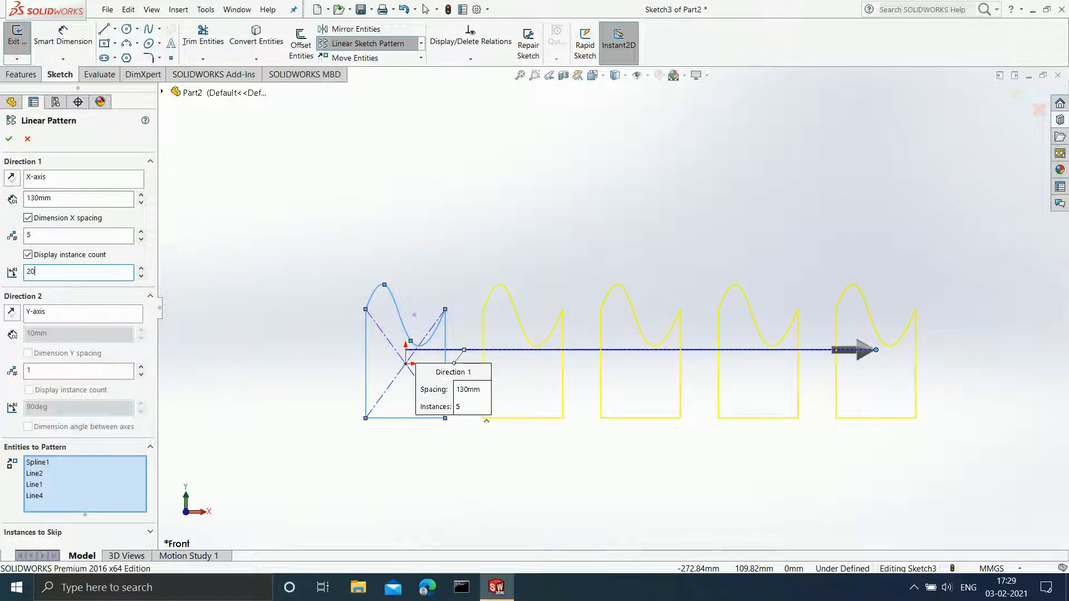
{"action": "left_click", "coordinate": [70, 273]}
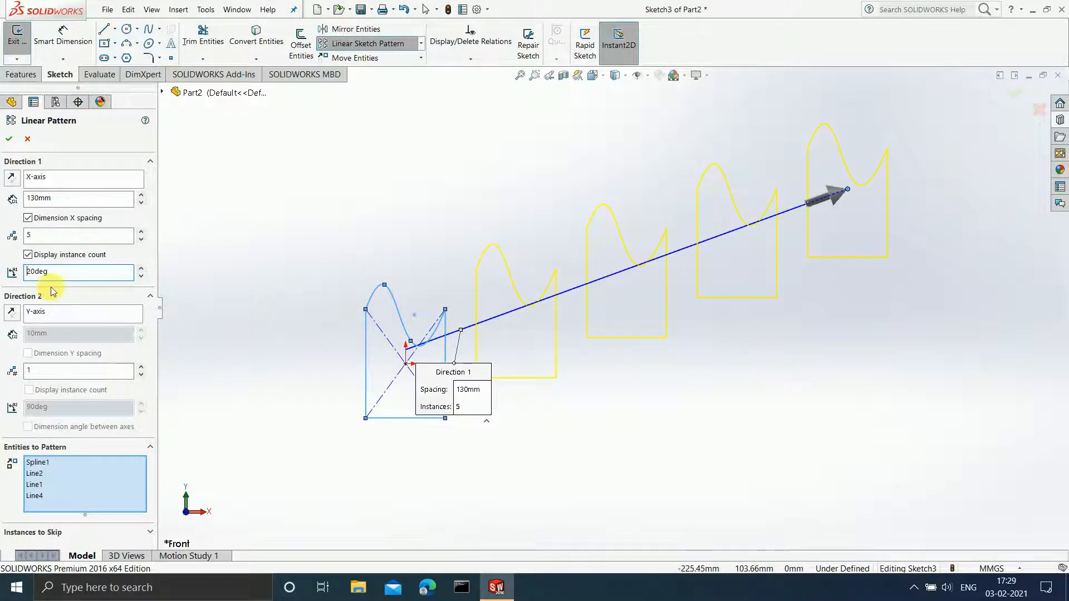
{"action": "scroll", "coordinate": [552, 307], "scroll_direction": "up", "scroll_amount": 2}
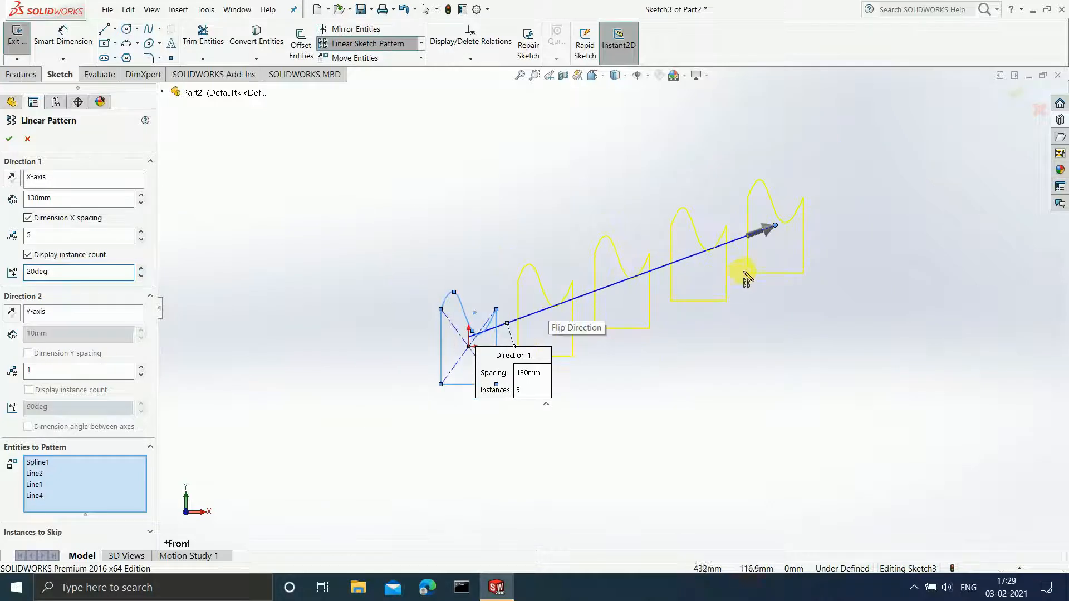
{"action": "scroll", "coordinate": [719, 240], "scroll_direction": "down", "scroll_amount": 1}
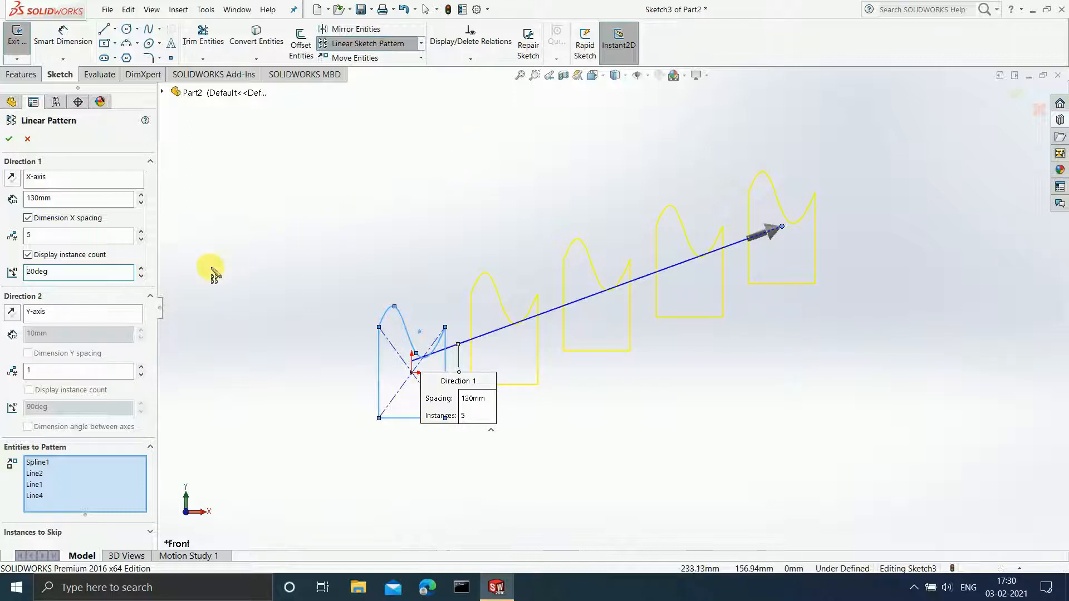
Step: Extend the pattern along Direction 2 on the Y-axis with 3 instances and 150 mm spacing
{"action": "left_click", "coordinate": [43, 370]}
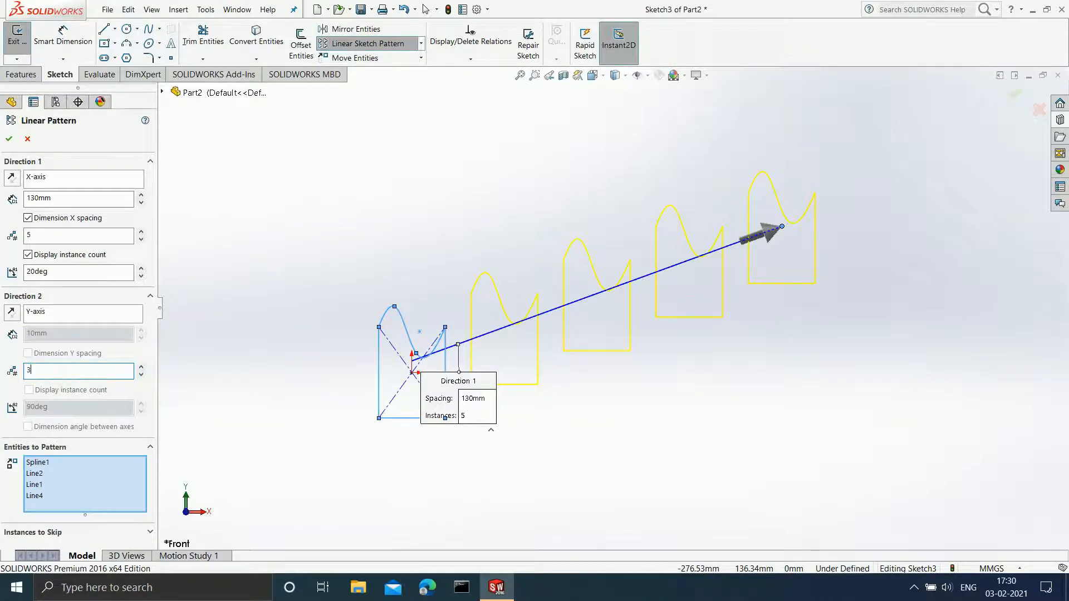
{"action": "type", "text": "3"}
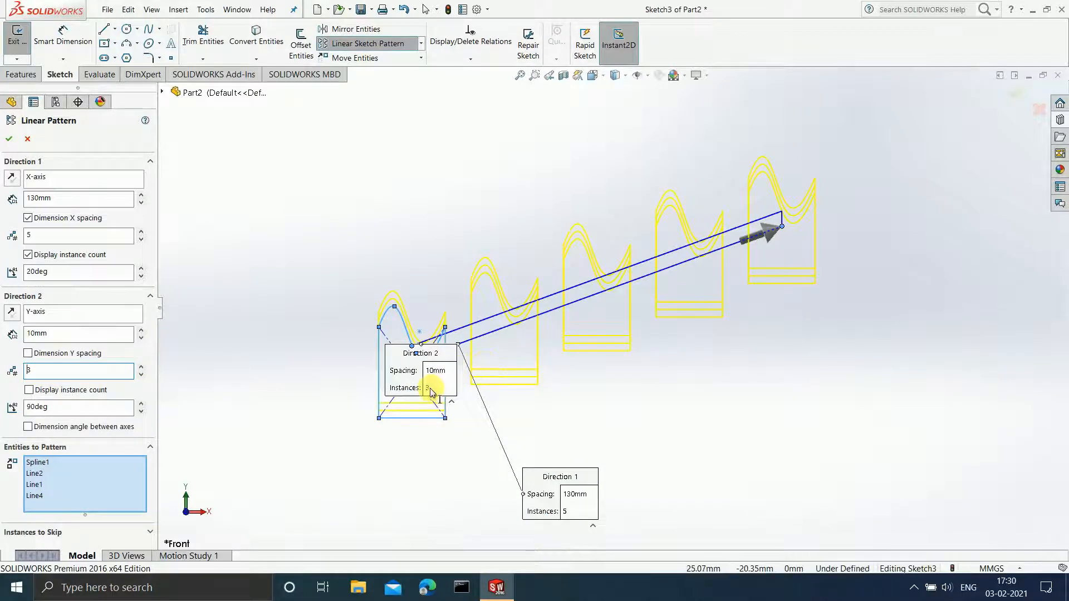
{"action": "left_click", "coordinate": [56, 333]}
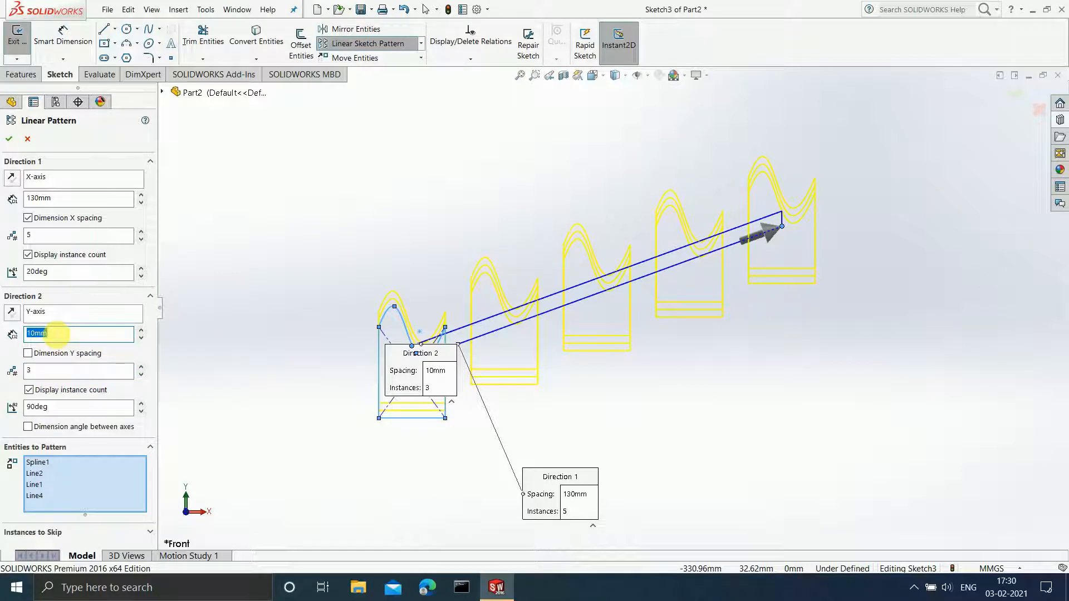
{"action": "type", "text": "1"}
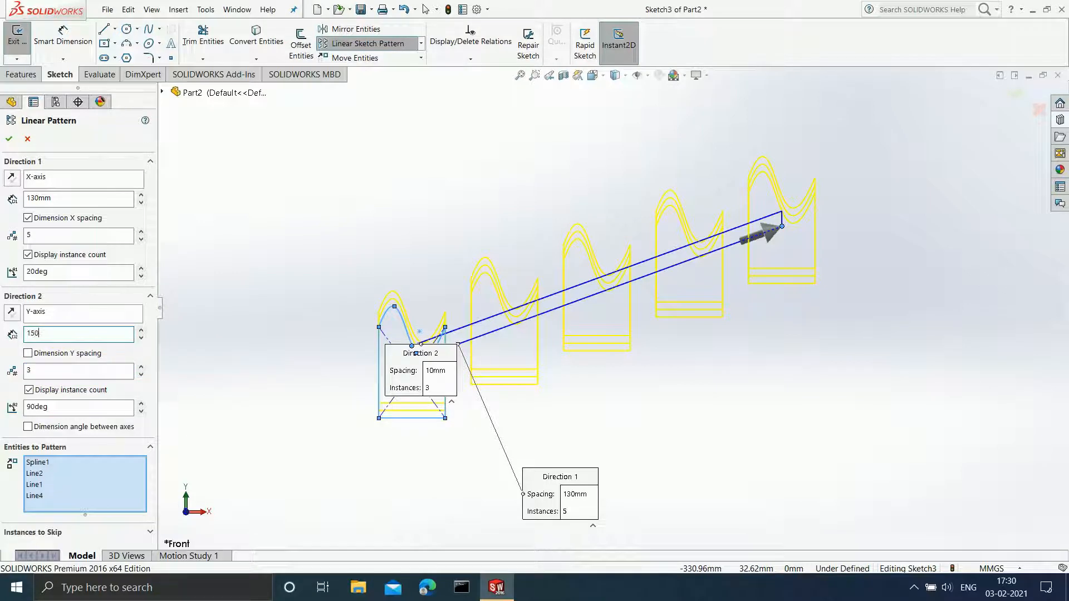
{"action": "type", "text": "50"}
{"action": "key", "text": "Return"}
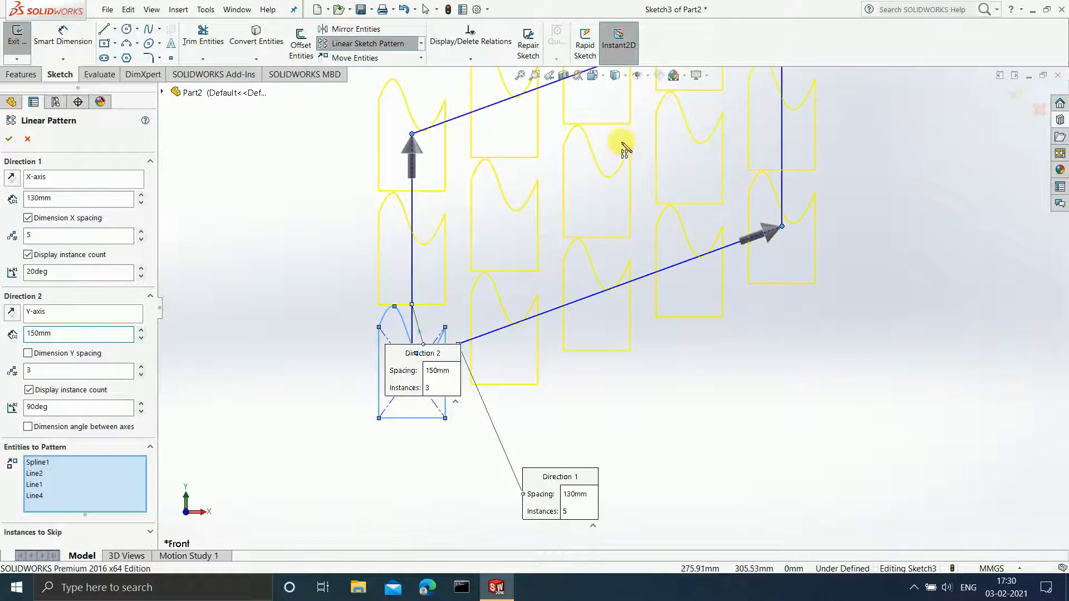
{"action": "scroll", "coordinate": [676, 155], "scroll_direction": "up", "scroll_amount": 3}
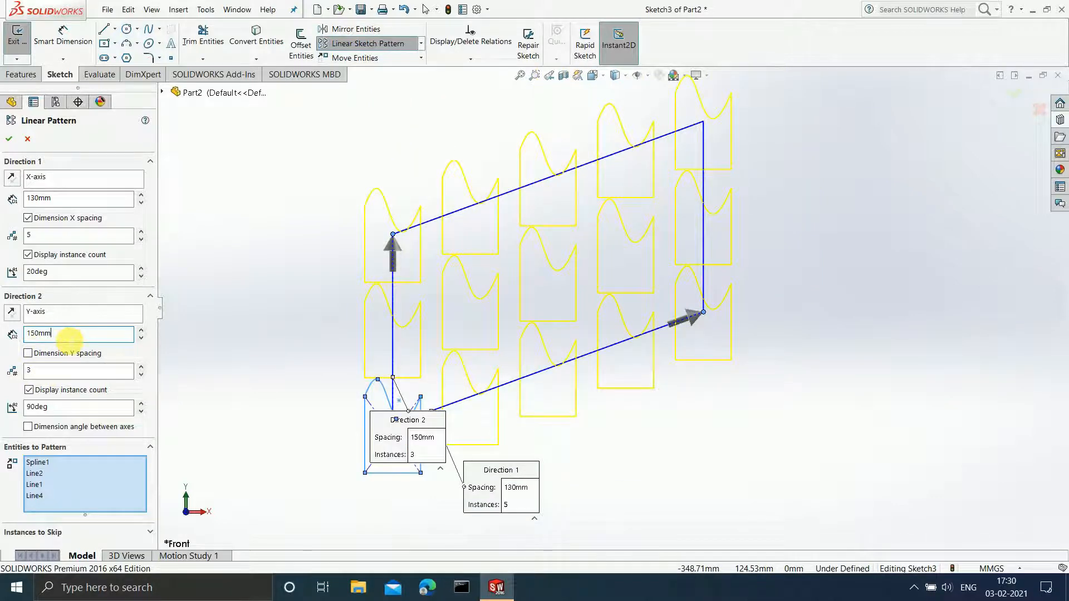
Step: Set the Direction 2 spacing along the Y-axis to 160 mm
{"action": "double_click", "coordinate": [69, 338]}
{"action": "type", "text": "160"}
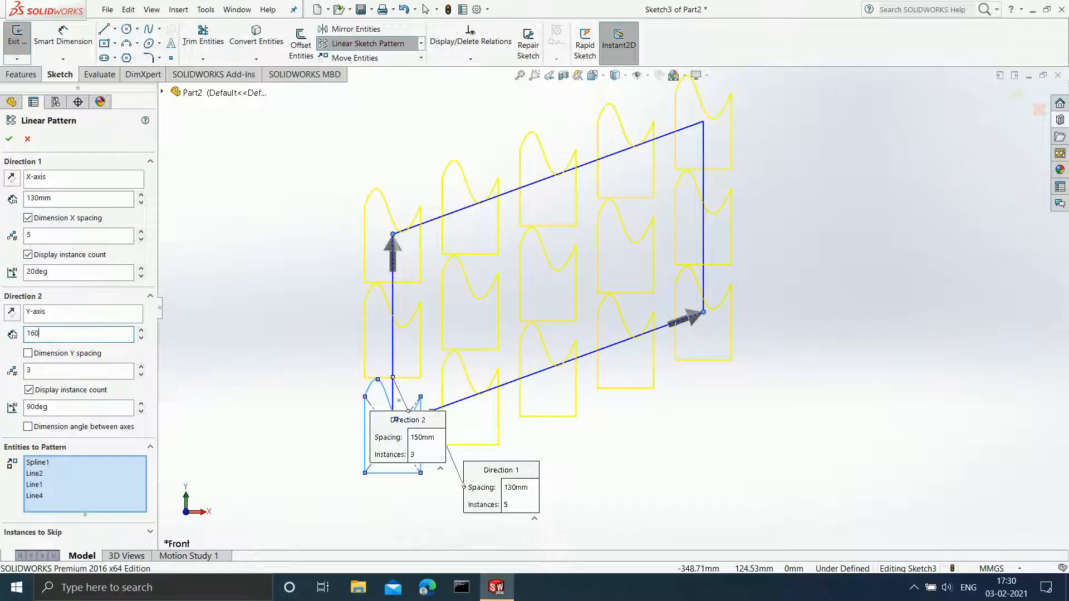
{"action": "key", "text": "Return"}
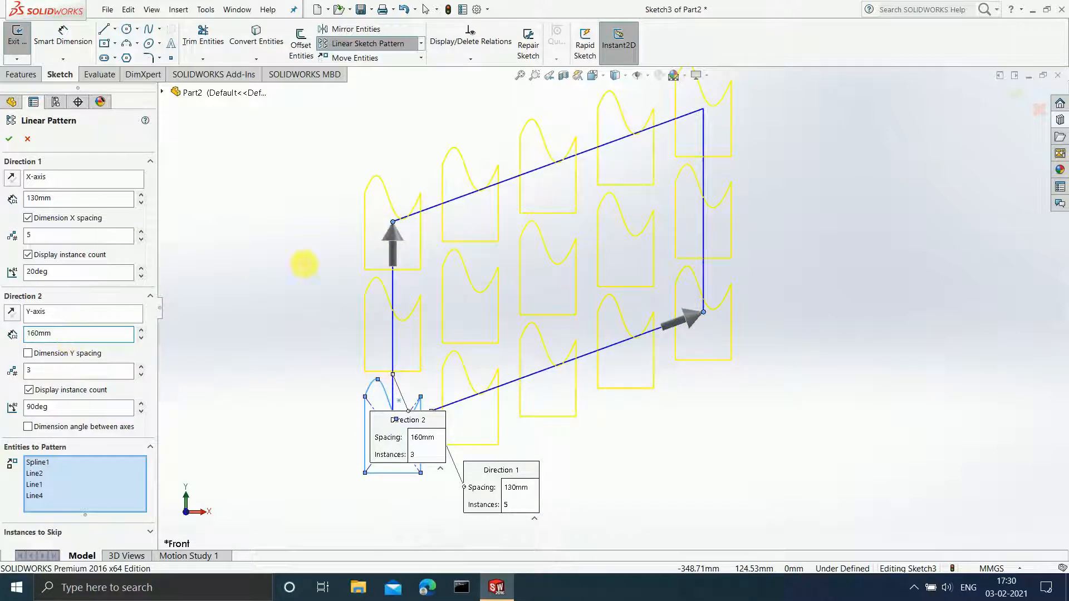
{"action": "scroll", "coordinate": [575, 225], "scroll_direction": "up", "scroll_amount": 2}
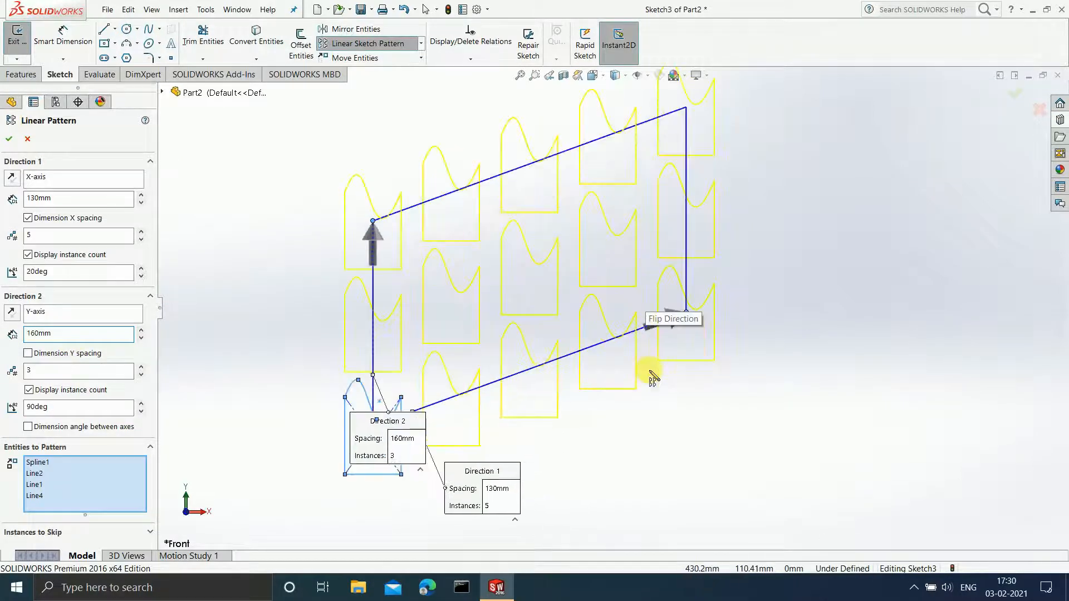
{"action": "scroll", "coordinate": [650, 315], "scroll_direction": "down", "scroll_amount": 2}
Step: Set the Direction 2 angle to 120 degrees and turn on the Y spacing and angle-between-axes dimensions
{"action": "double_click", "coordinate": [65, 410]}
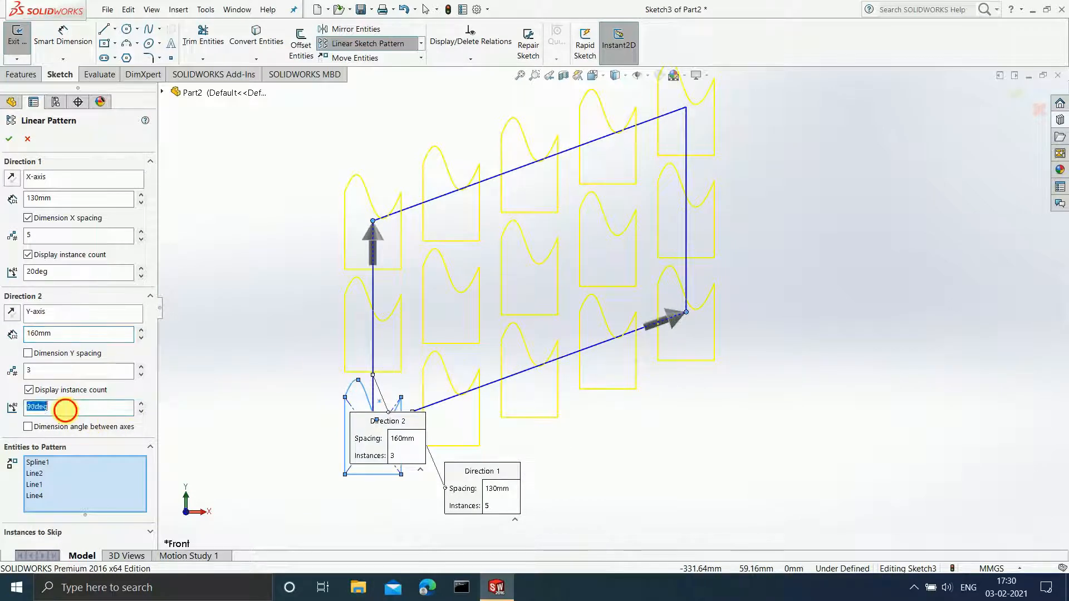
{"action": "double_click", "coordinate": [65, 411]}
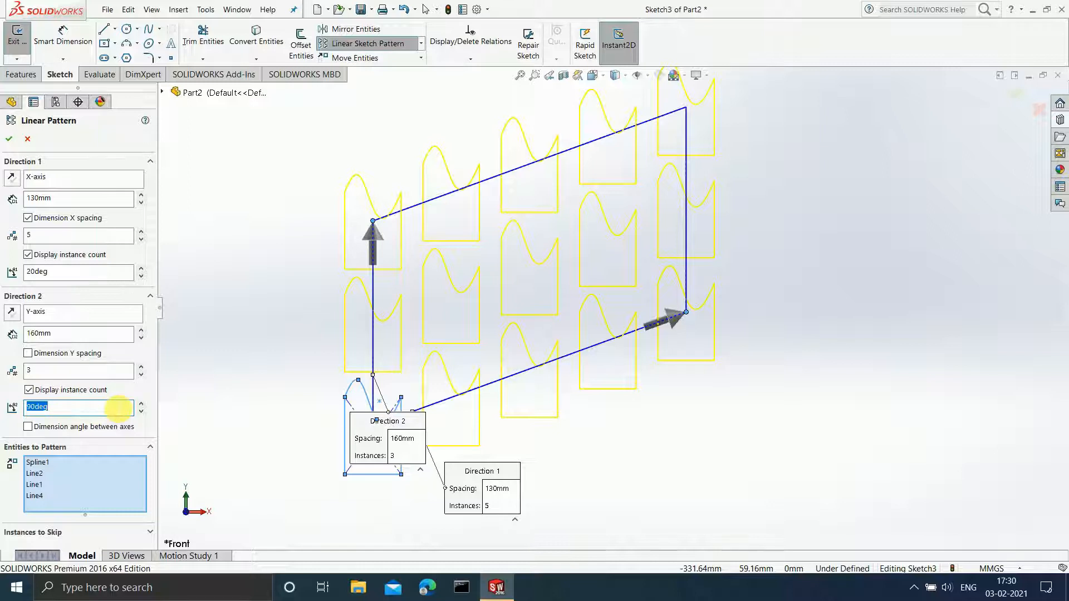
{"action": "type", "text": "1"}
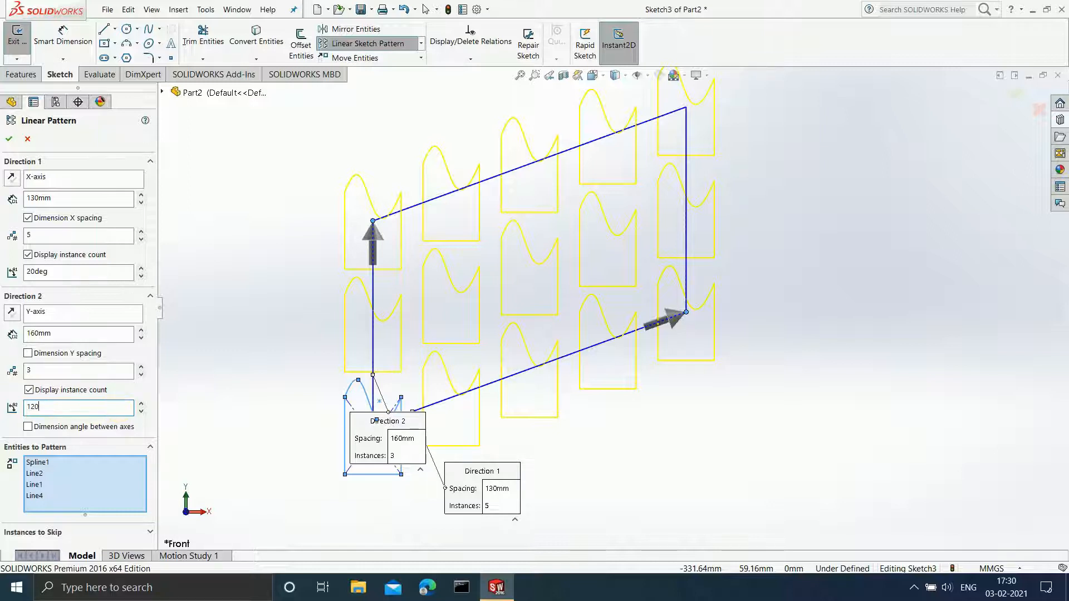
{"action": "type", "text": "20"}
{"action": "key", "text": "Return"}
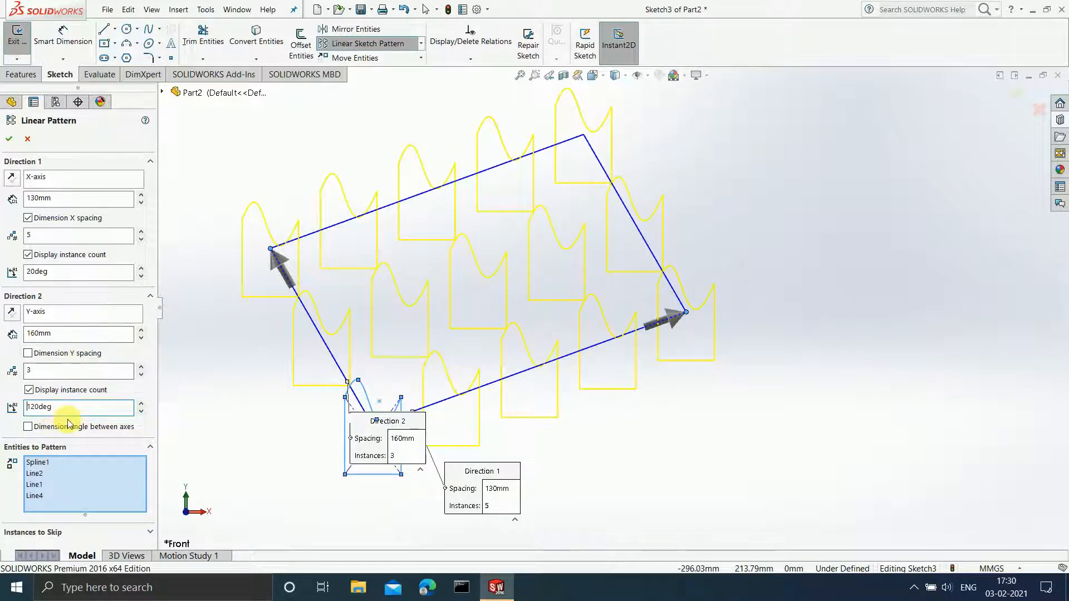
{"action": "left_click", "coordinate": [28, 354]}
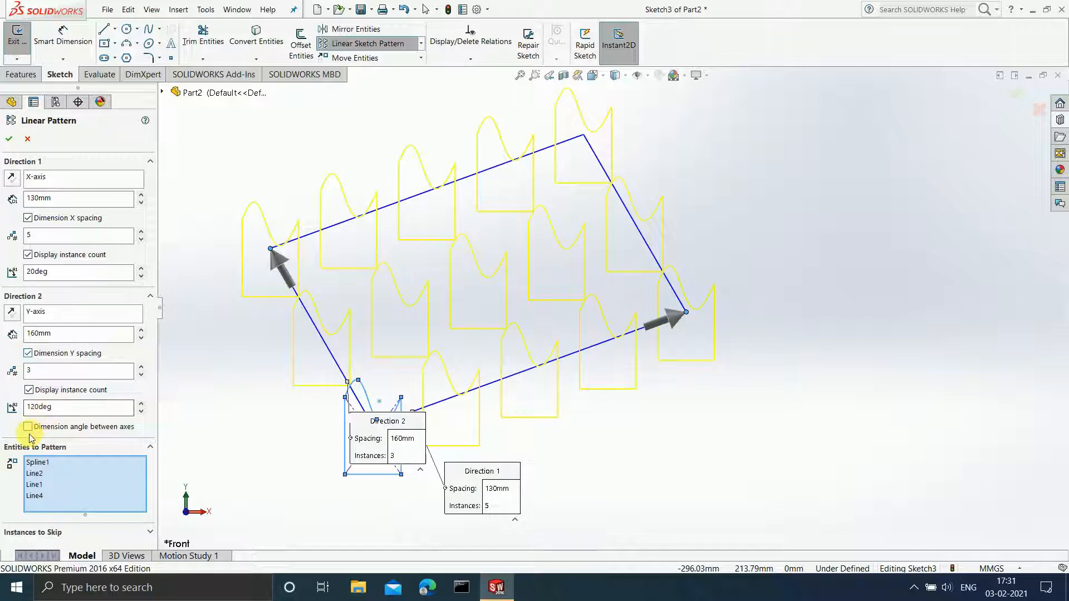
{"action": "left_click", "coordinate": [27, 427]}
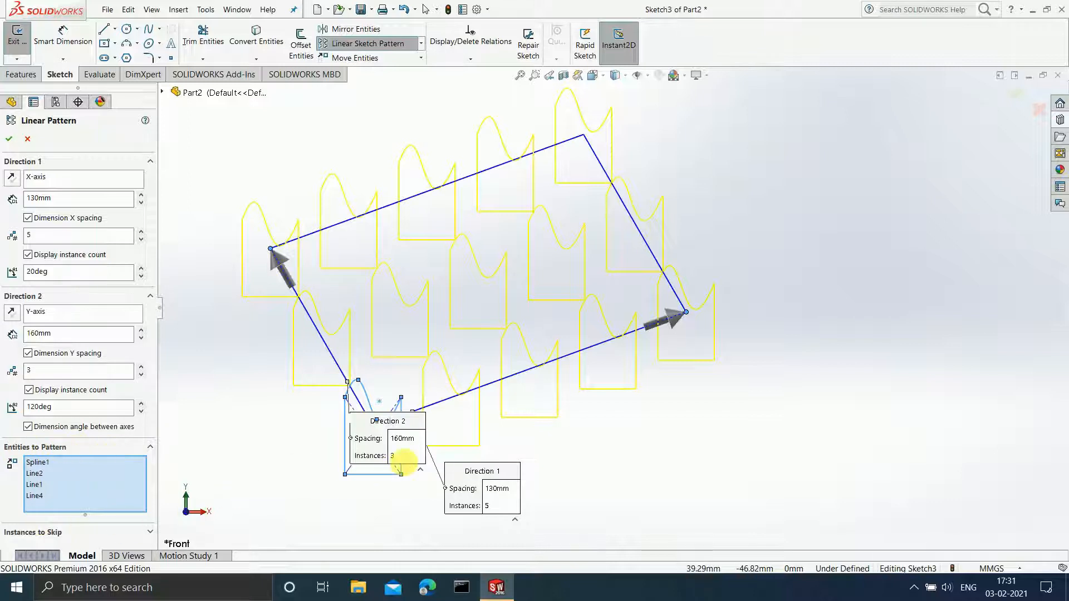
Step: Remove Line1 from the entities to pattern, then add the profile's bottom line back to the selection
{"action": "left_click", "coordinate": [41, 485]}
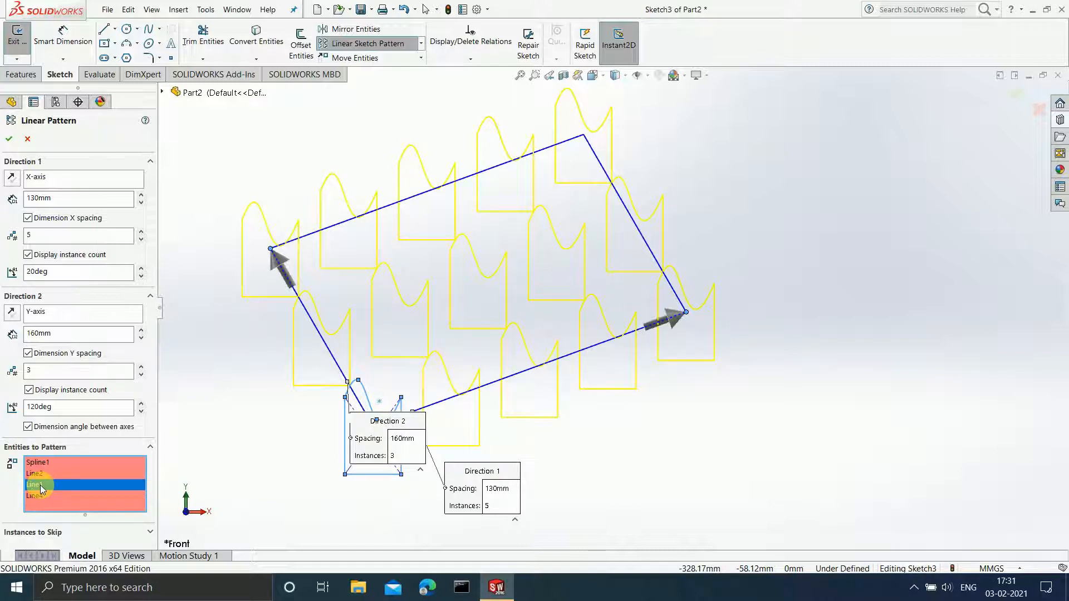
{"action": "right_click", "coordinate": [40, 488]}
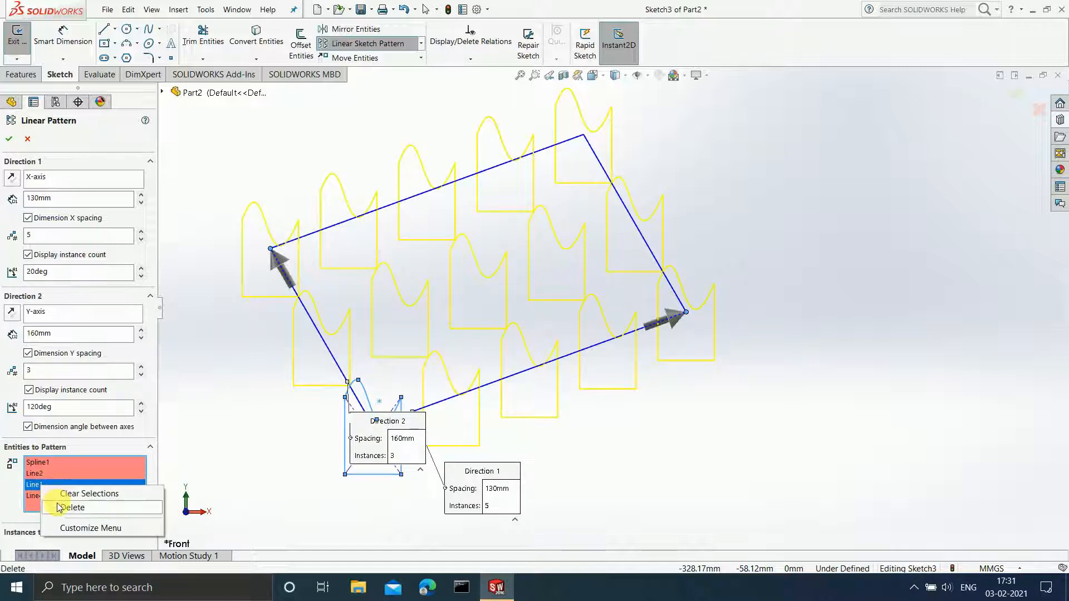
{"action": "left_click", "coordinate": [58, 507]}
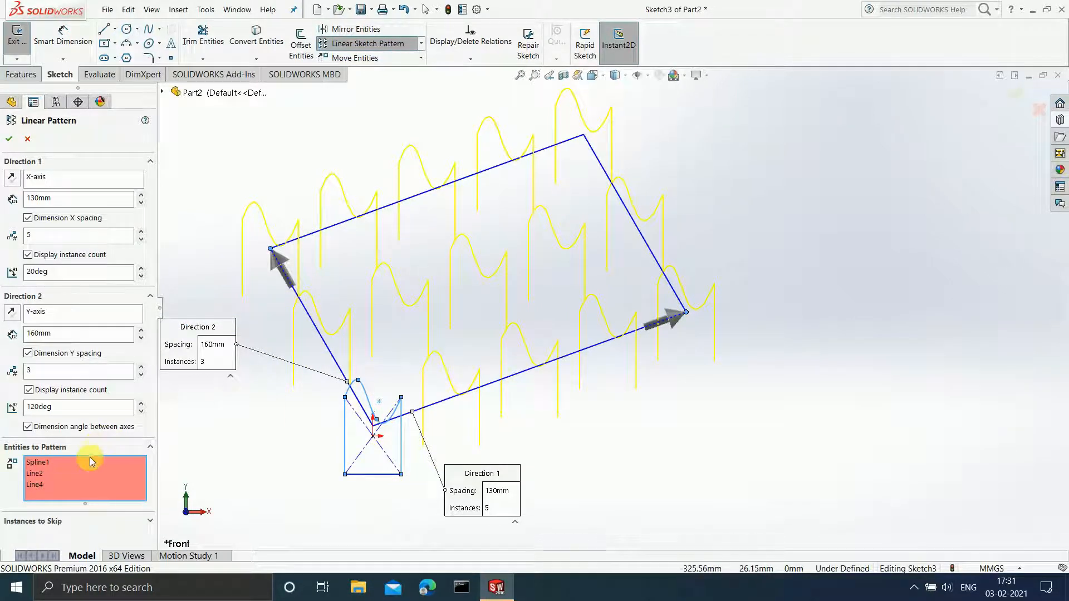
{"action": "left_click", "coordinate": [372, 474]}
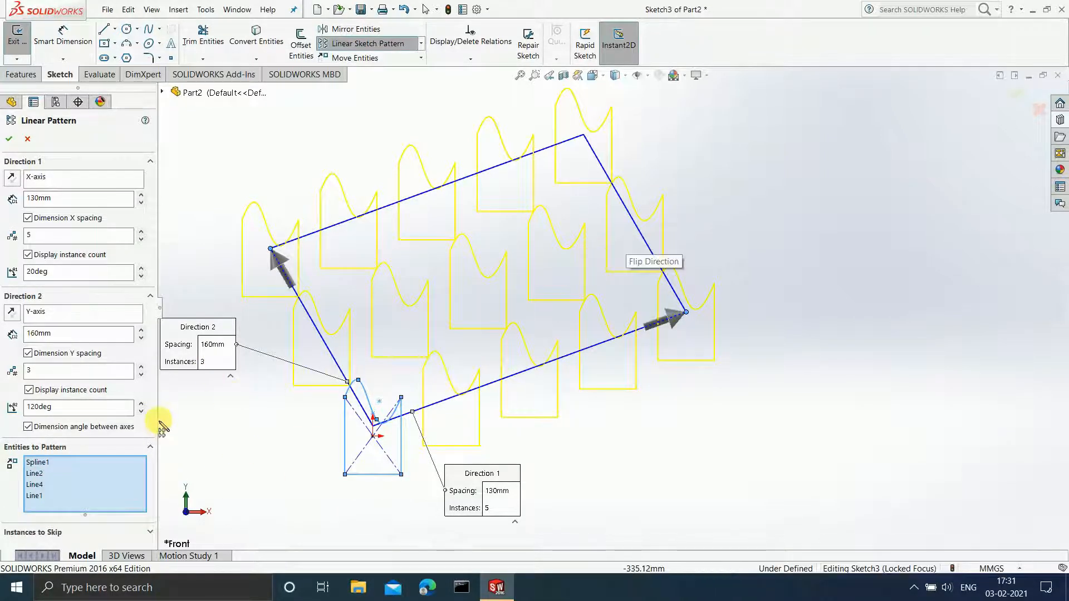
Step: Skip pattern instances (2,3), (4,3), (1,2), (3,2) and (5,2), and accept the linear sketch pattern
{"action": "left_click", "coordinate": [126, 533]}
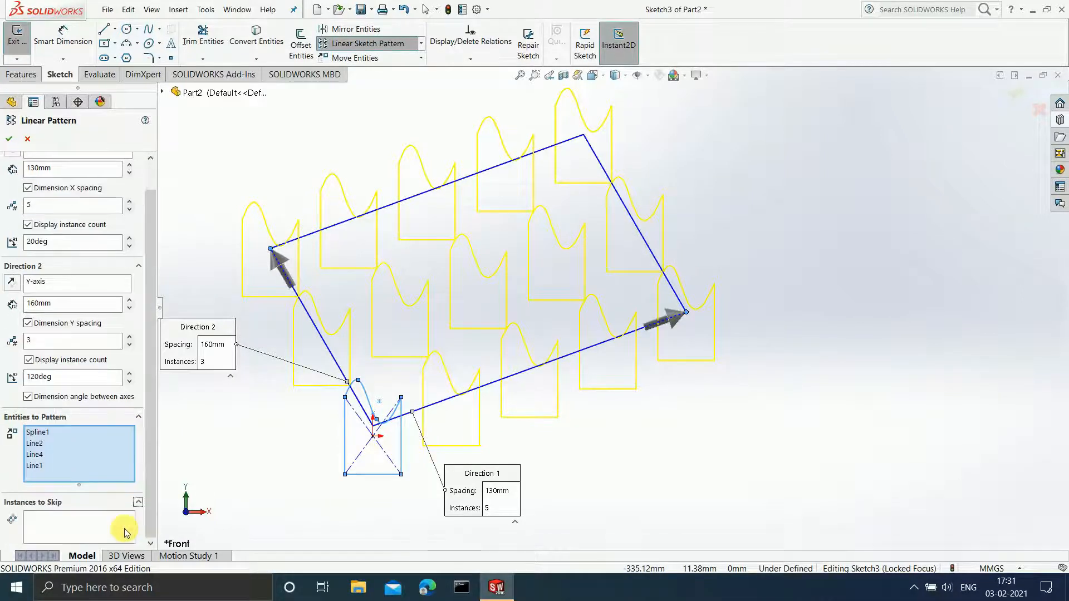
{"action": "left_click", "coordinate": [100, 524]}
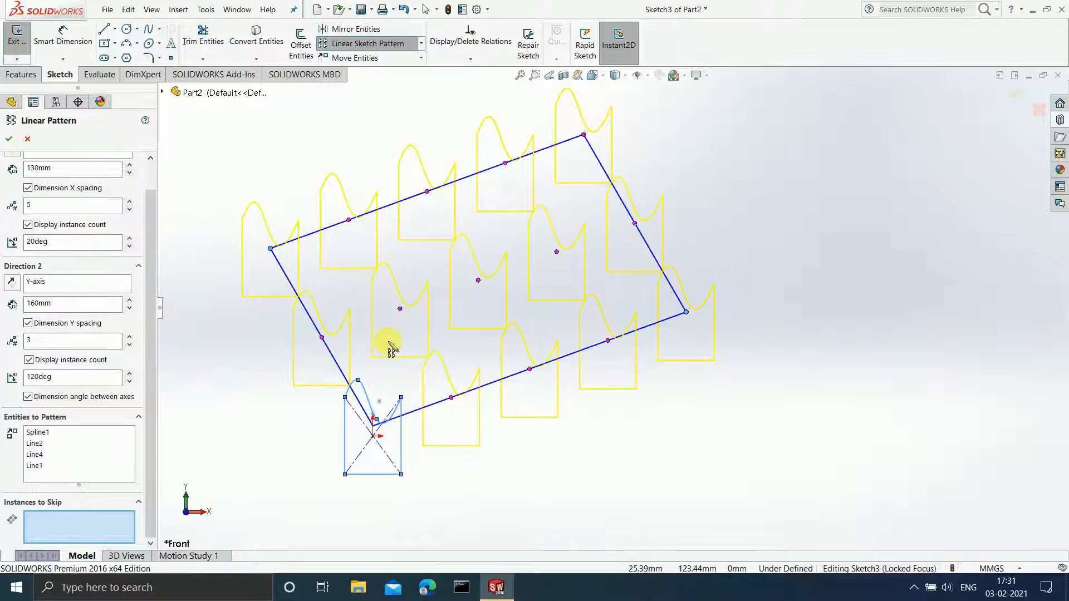
{"action": "left_click", "coordinate": [349, 221]}
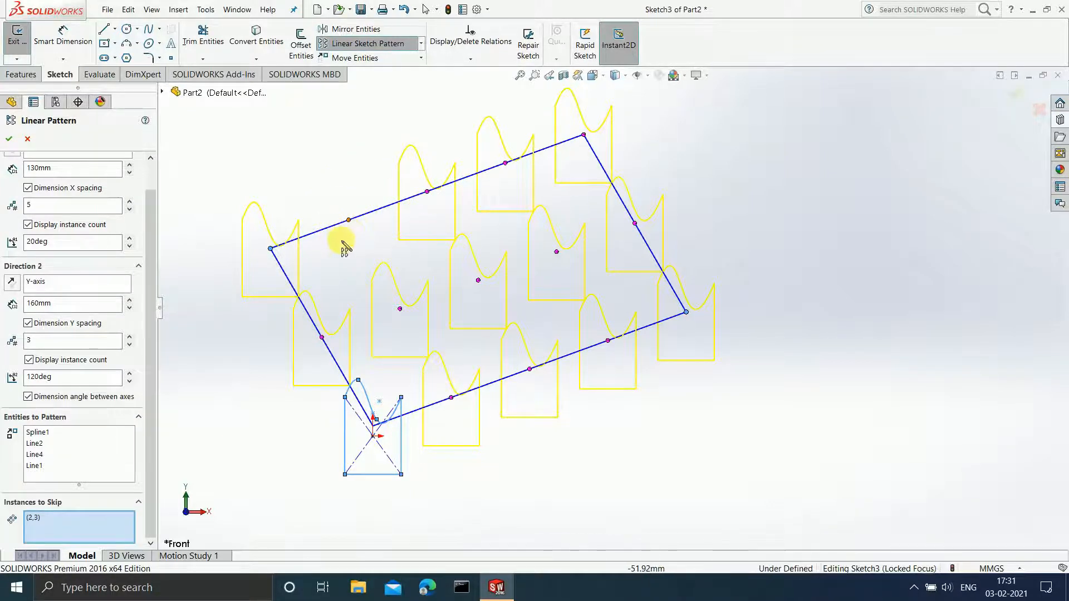
{"action": "left_click", "coordinate": [505, 163]}
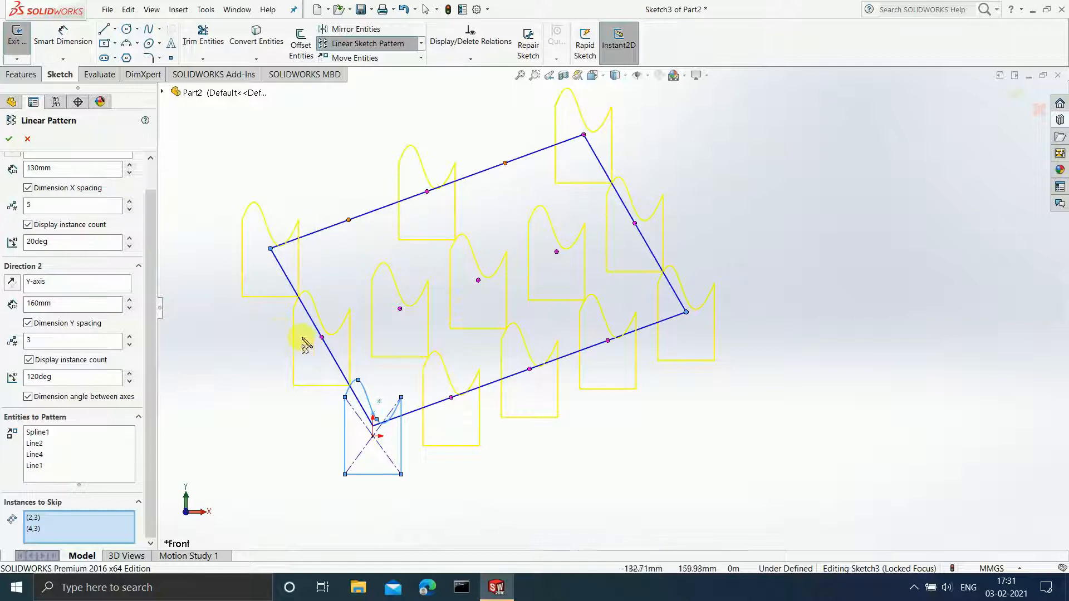
{"action": "left_click", "coordinate": [322, 337]}
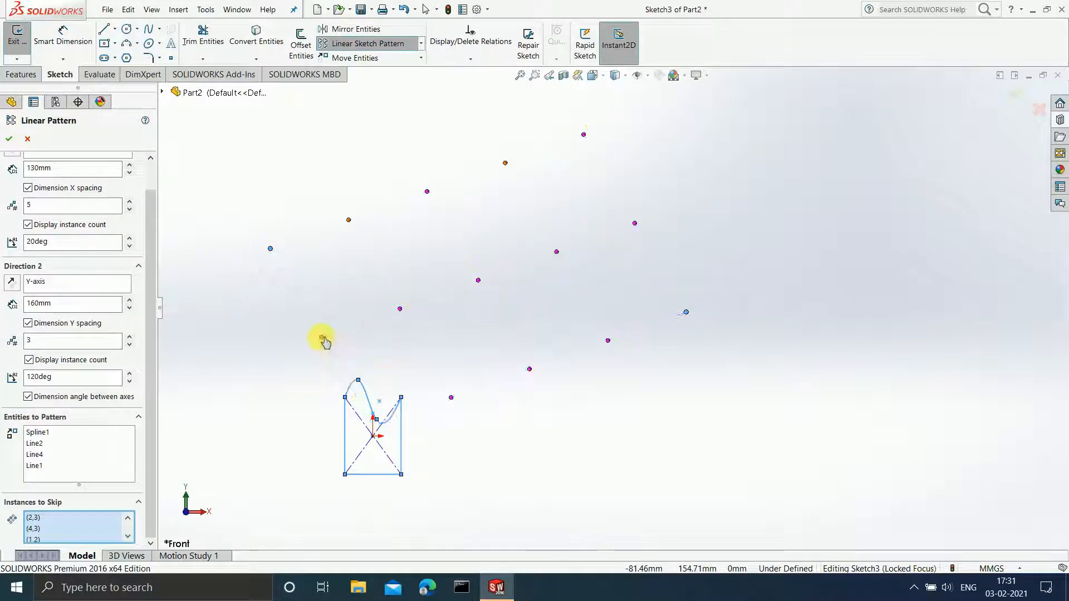
{"action": "left_click", "coordinate": [478, 281]}
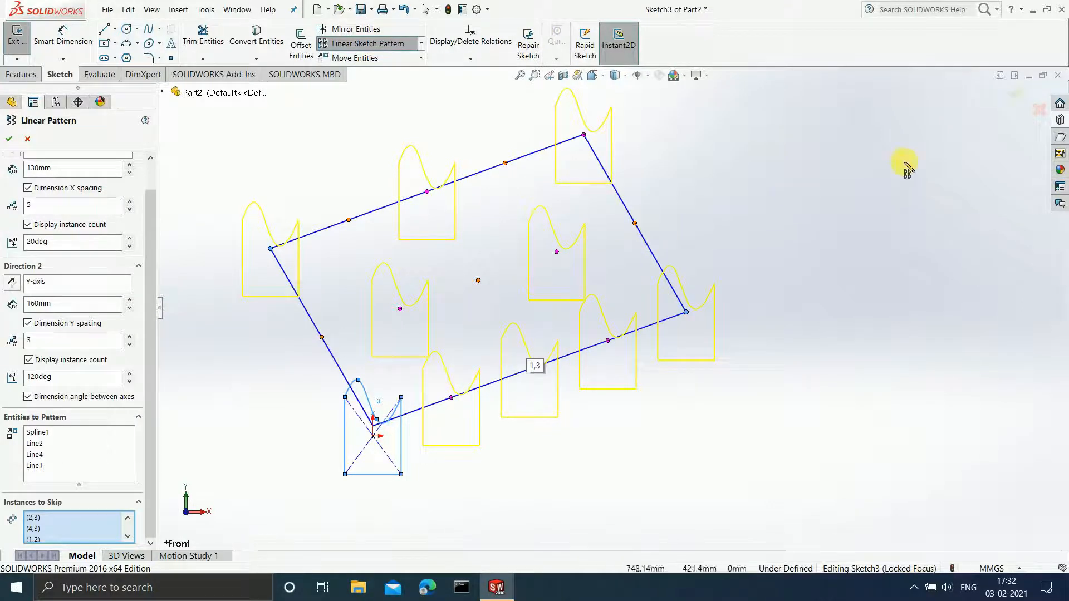
{"action": "left_click", "coordinate": [1014, 98]}
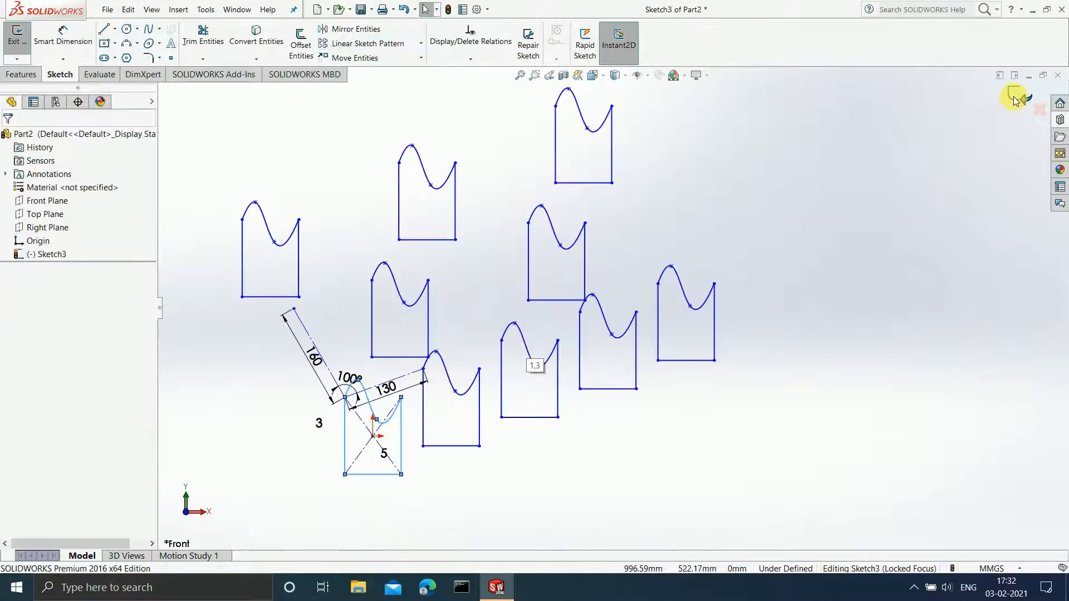
Step: Move the 130 mm spacing dimension below the original profile and the 160 mm spacing dimension farther out from its direction line
{"action": "scroll", "coordinate": [370, 418], "scroll_direction": "down", "scroll_amount": 4}
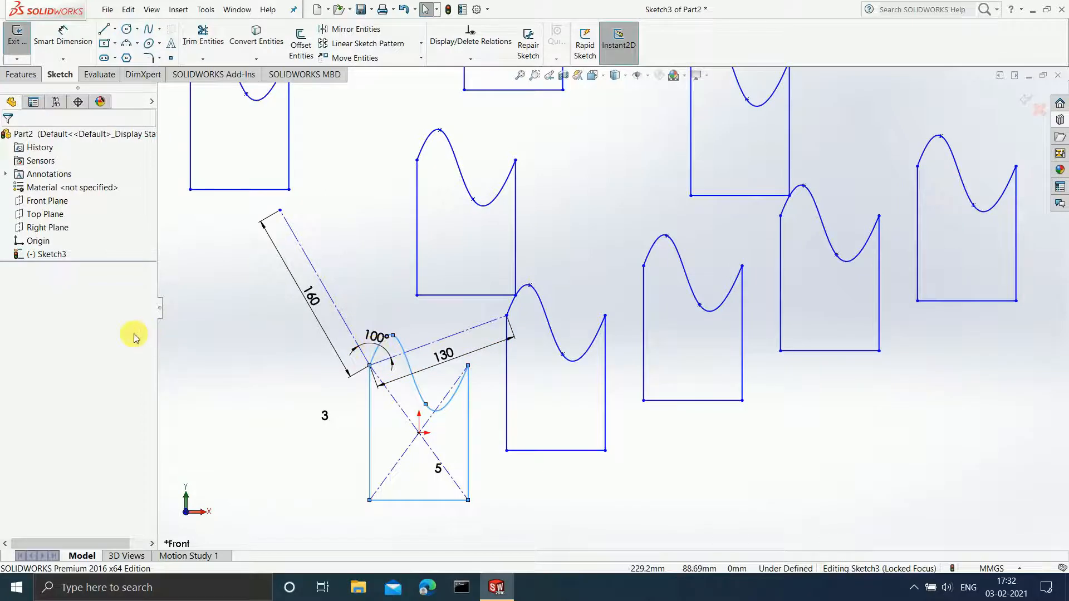
{"action": "scroll", "coordinate": [634, 384], "scroll_direction": "up", "scroll_amount": 3}
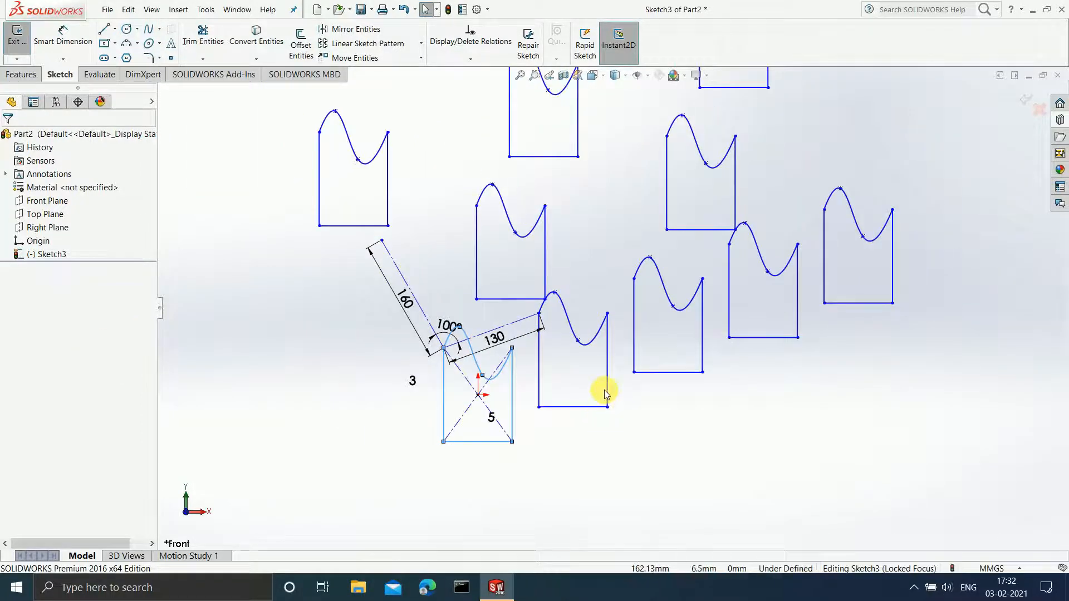
{"action": "scroll", "coordinate": [604, 390], "scroll_direction": "up", "scroll_amount": 3}
{"action": "scroll", "coordinate": [757, 201], "scroll_direction": "down", "scroll_amount": 3}
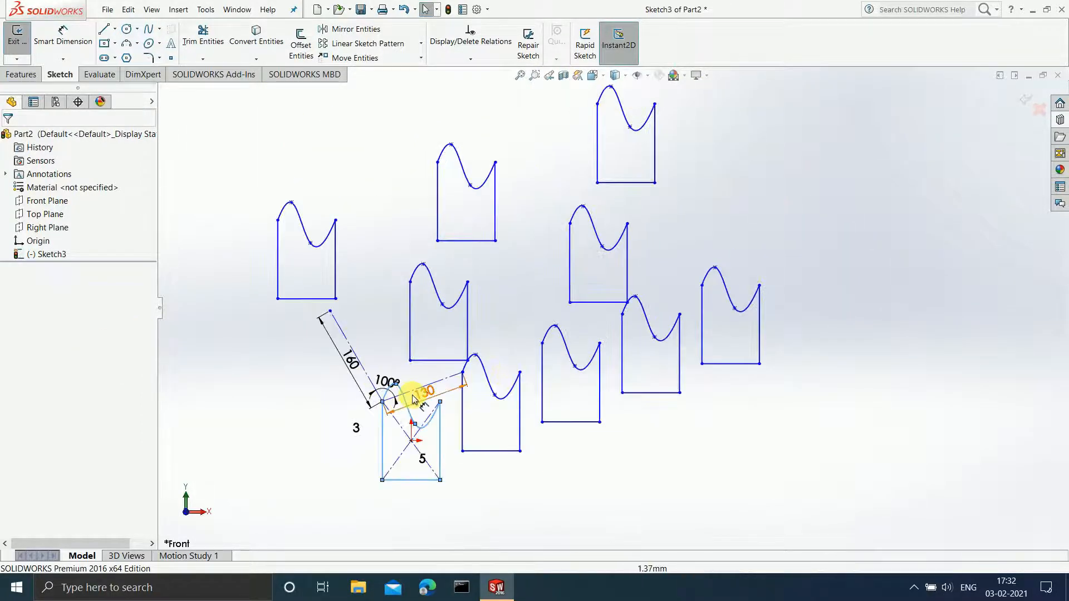
{"action": "left_click_drag", "start_coordinate": [417, 398], "coordinate": [482, 501]}
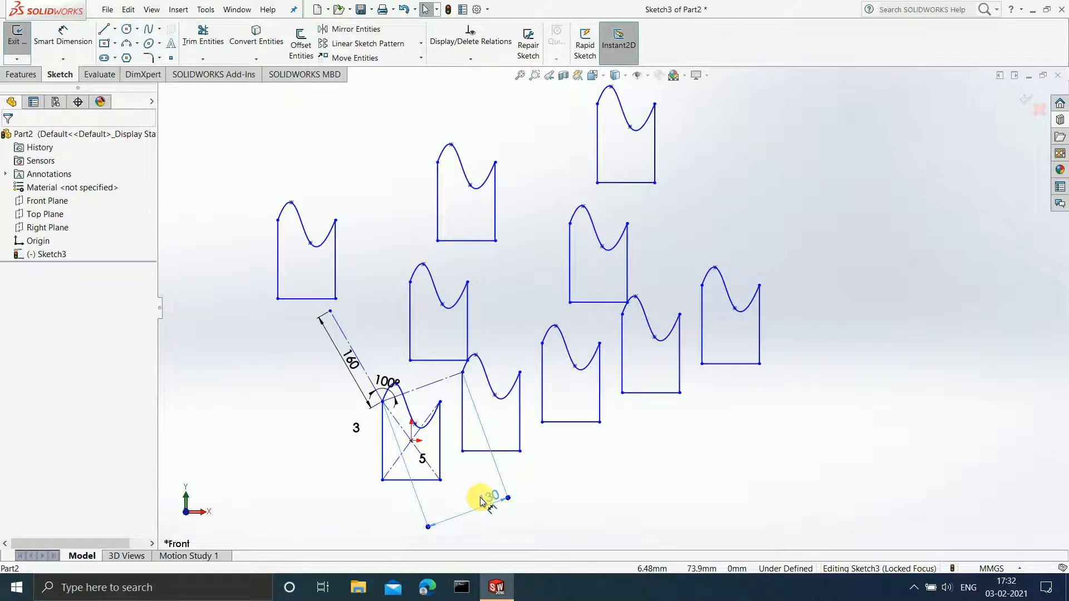
{"action": "left_click", "coordinate": [482, 501]}
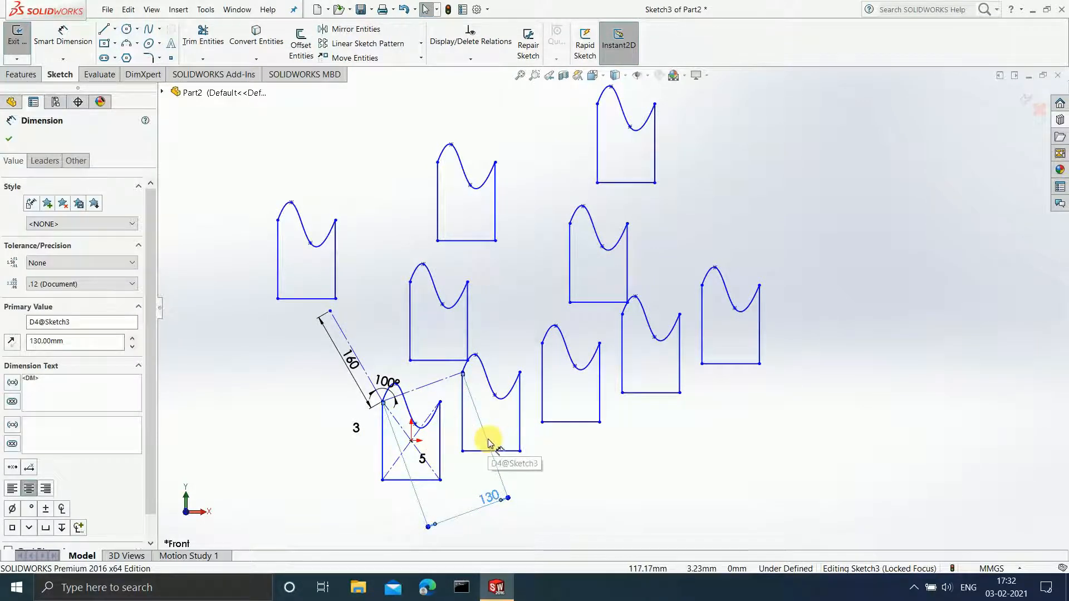
{"action": "left_click", "coordinate": [351, 363]}
{"action": "left_click_drag", "start_coordinate": [343, 369], "coordinate": [316, 380]}
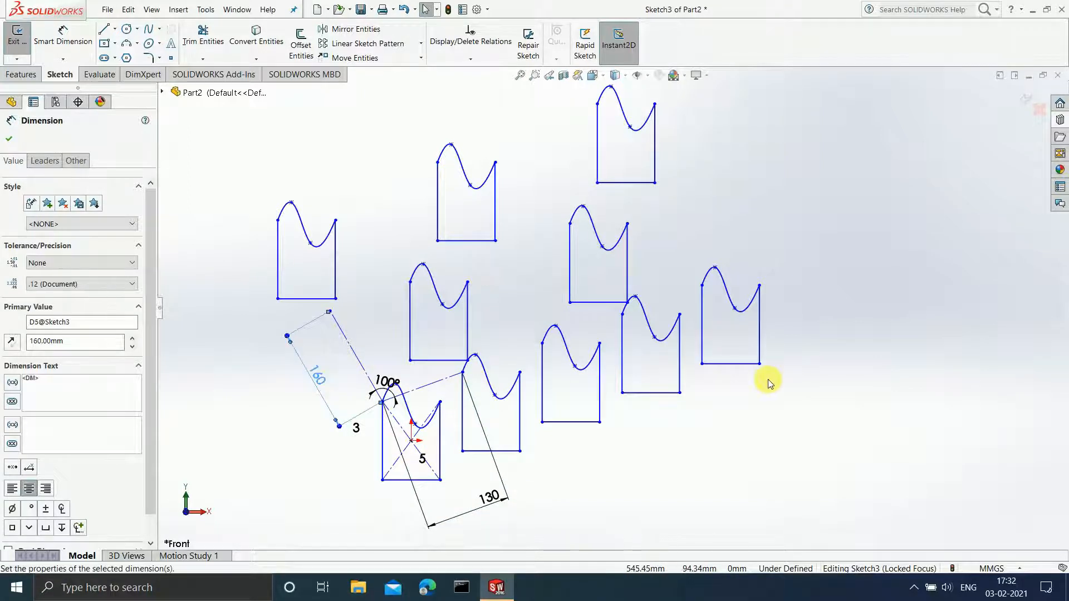
{"action": "scroll", "coordinate": [768, 369], "scroll_direction": "down", "scroll_amount": 3}
{"action": "scroll", "coordinate": [746, 345], "scroll_direction": "up", "scroll_amount": 2}
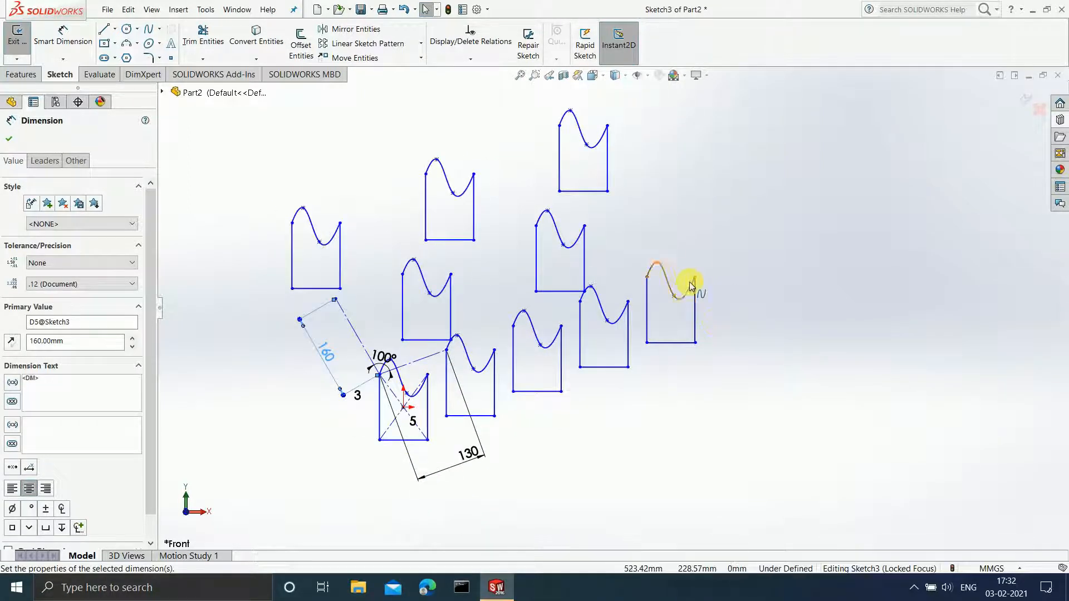
Step: Exit the patterned sketch and discard all of its changes
{"action": "left_click", "coordinate": [421, 43]}
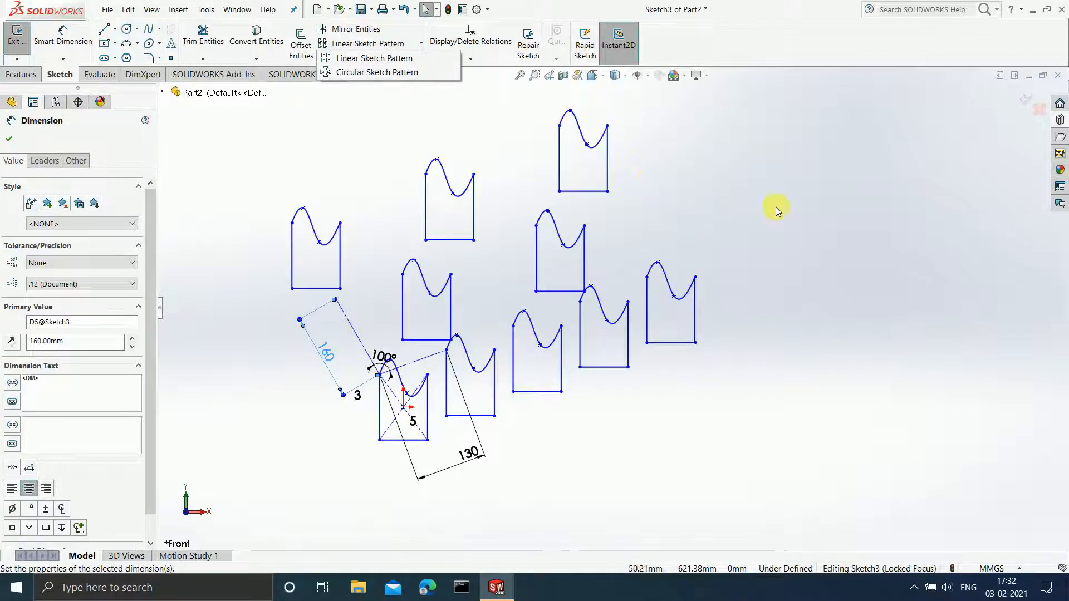
{"action": "left_click", "coordinate": [818, 195]}
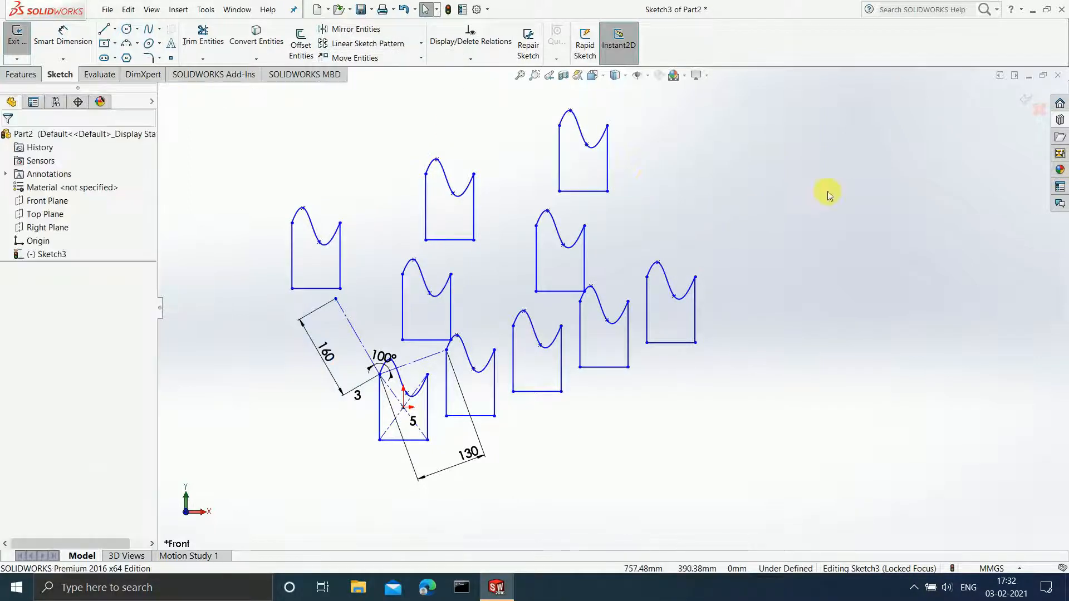
{"action": "left_click", "coordinate": [1038, 117]}
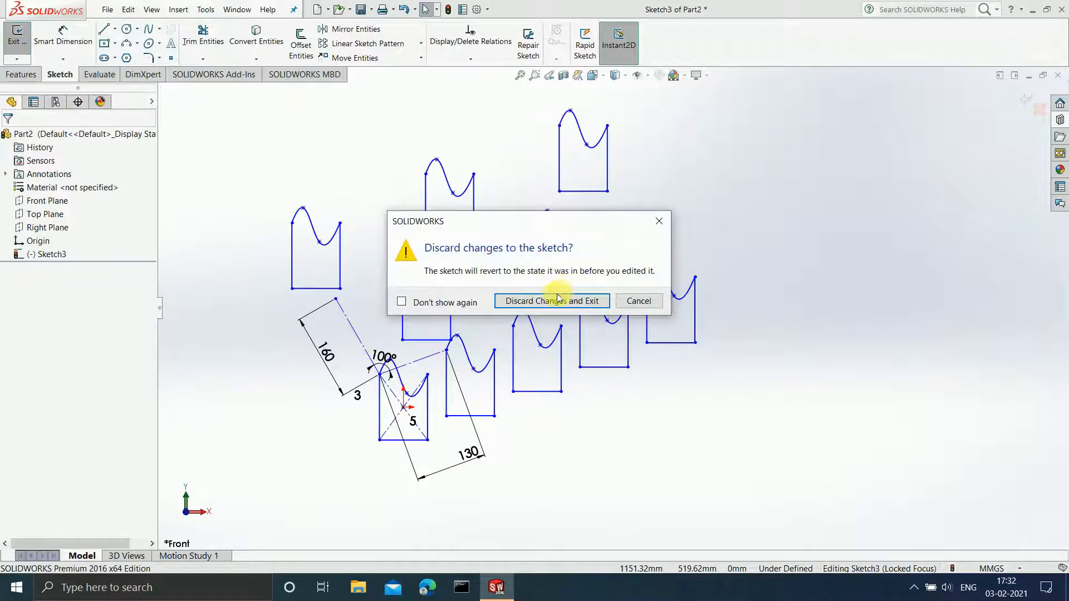
{"action": "left_click", "coordinate": [555, 301]}
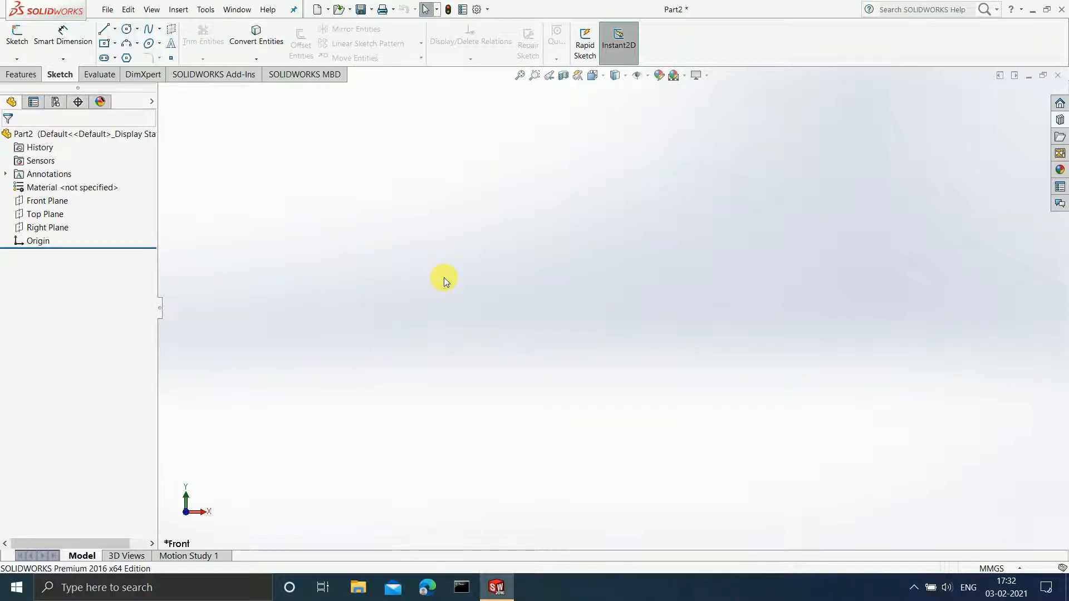
Step: Start a new sketch on the Front Plane and draw a circle centred on the origin with a radius of about 115 mm
{"action": "left_click", "coordinate": [53, 205]}
{"action": "left_click", "coordinate": [17, 38]}
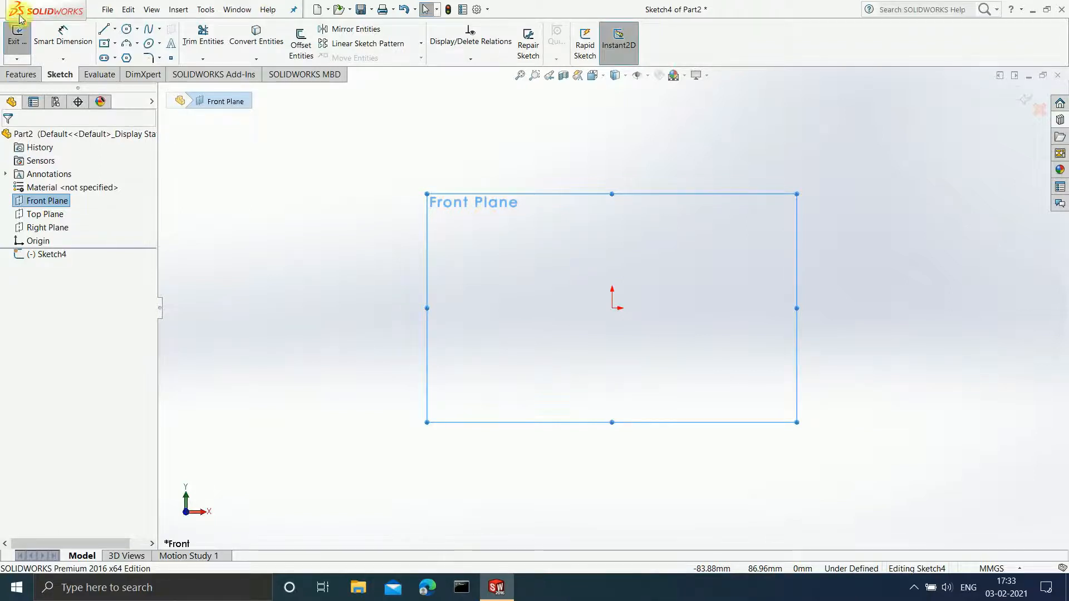
{"action": "left_click", "coordinate": [128, 30]}
{"action": "left_click", "coordinate": [128, 31]}
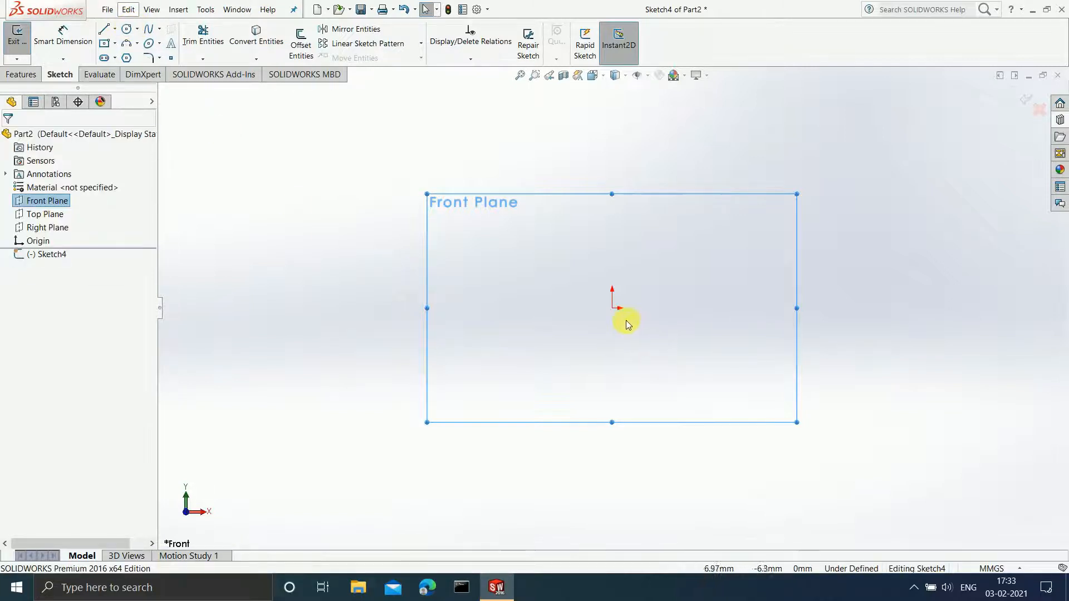
{"action": "left_click", "coordinate": [127, 29]}
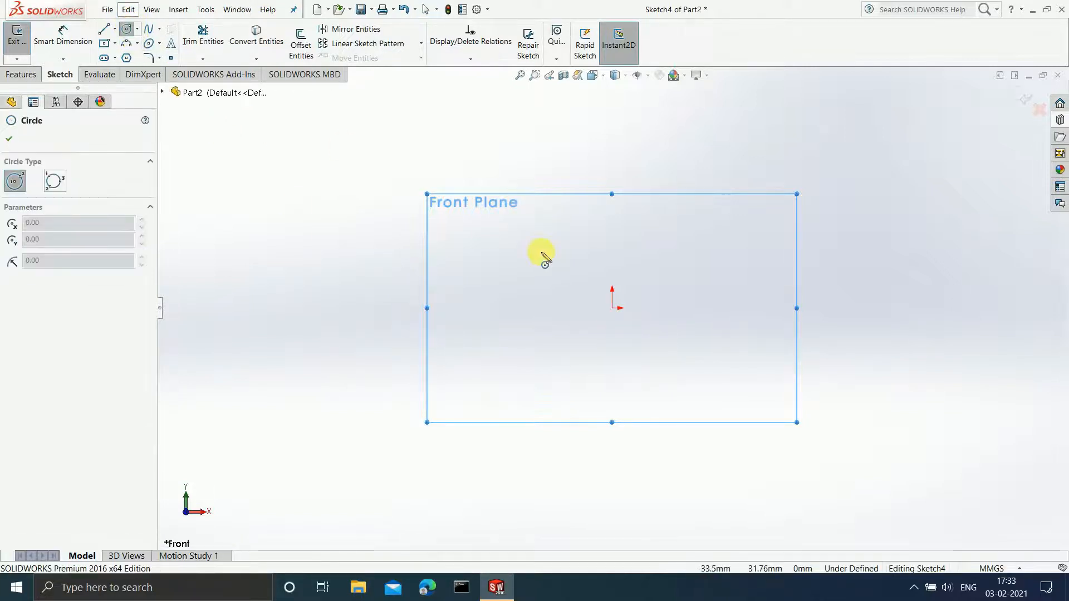
{"action": "left_click", "coordinate": [612, 309]}
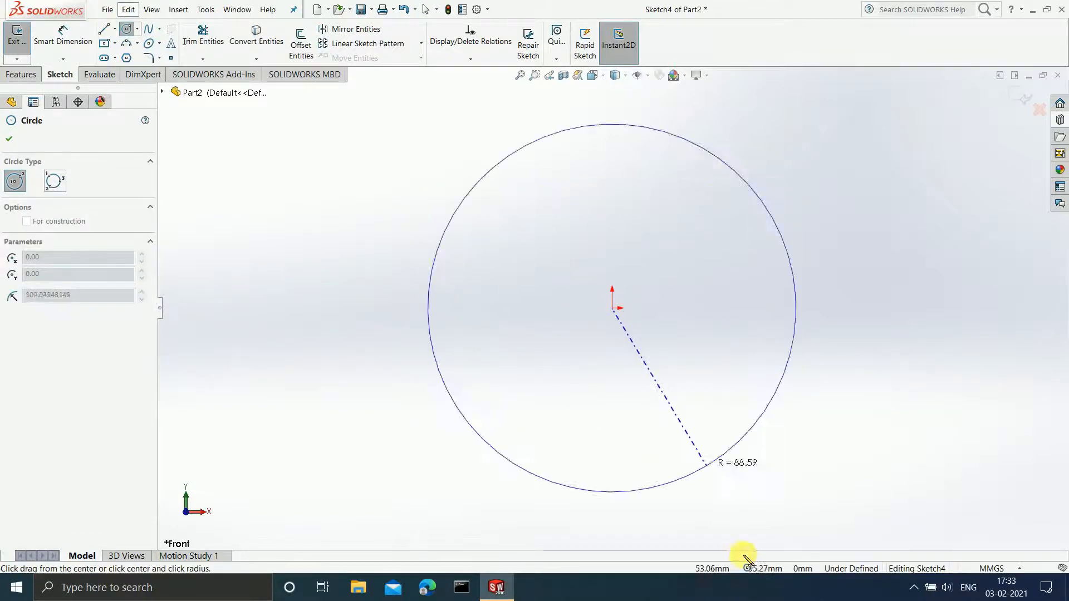
{"action": "left_click", "coordinate": [770, 334]}
{"action": "scroll", "coordinate": [818, 315], "scroll_direction": "down", "scroll_amount": 2}
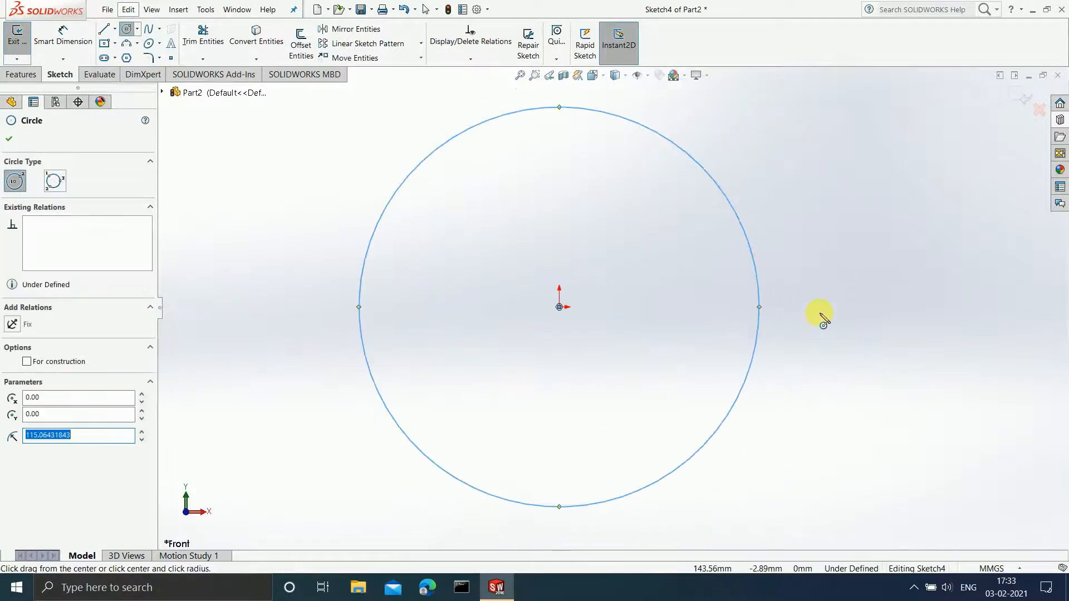
Step: Dimension the circle's diameter as 240 mm, placing the dimension outside the circle
{"action": "left_click", "coordinate": [63, 36]}
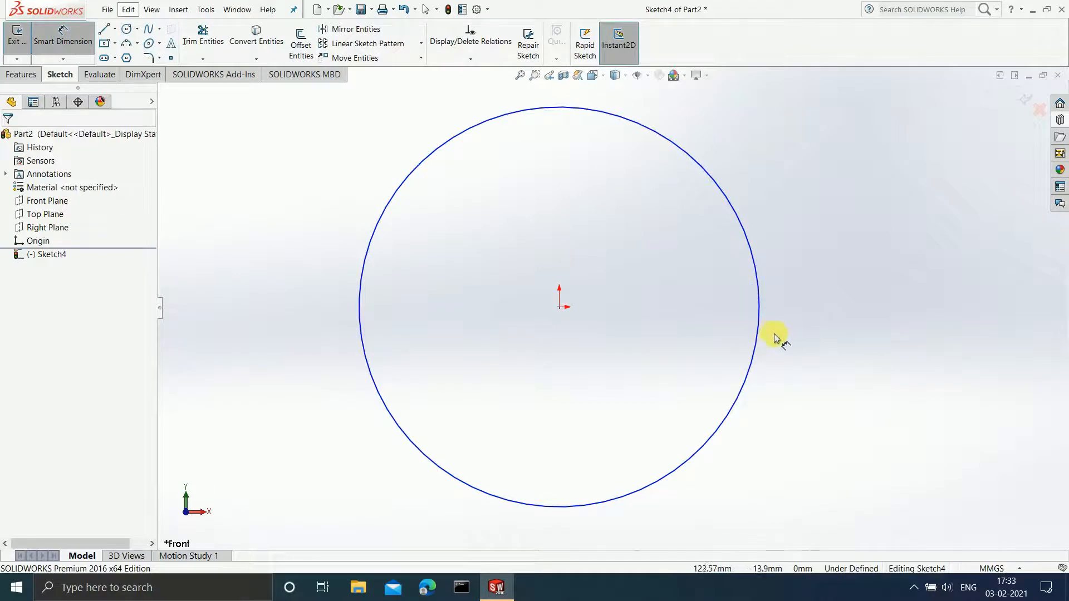
{"action": "left_click", "coordinate": [747, 363]}
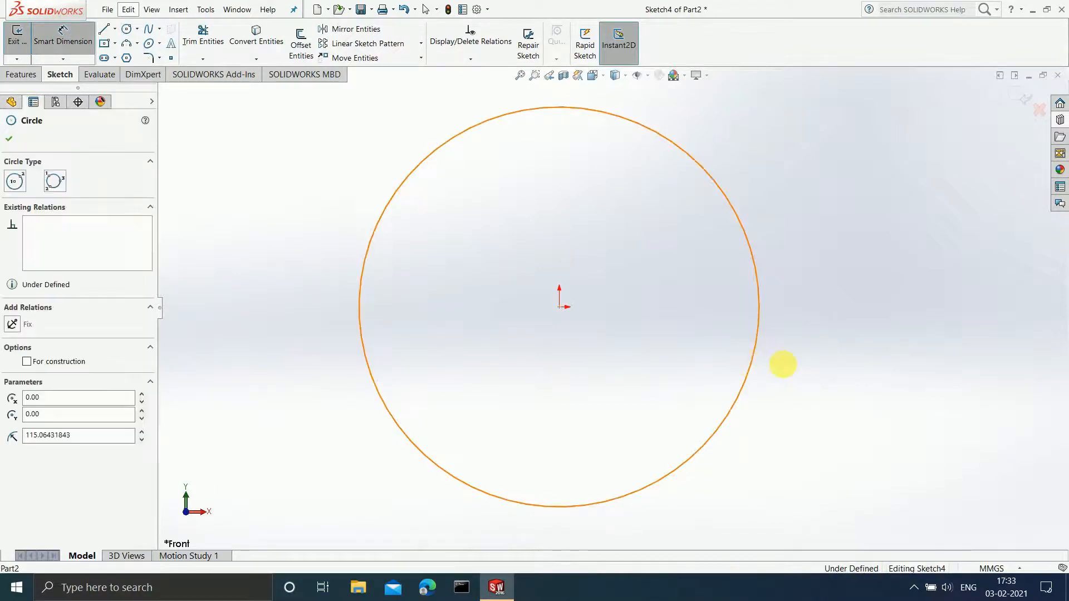
{"action": "left_click", "coordinate": [877, 453]}
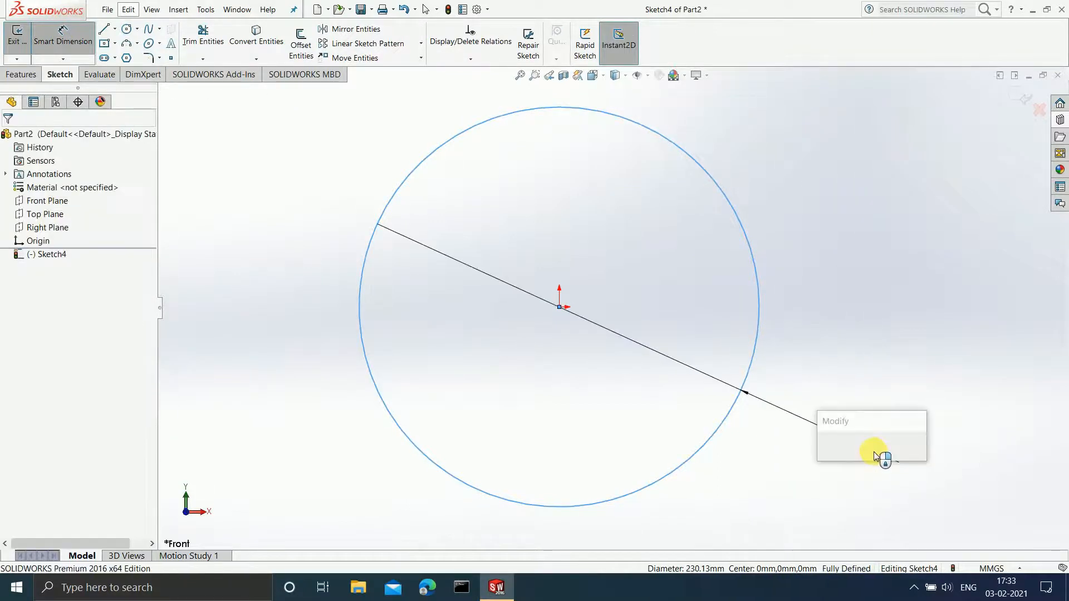
{"action": "type", "text": "240"}
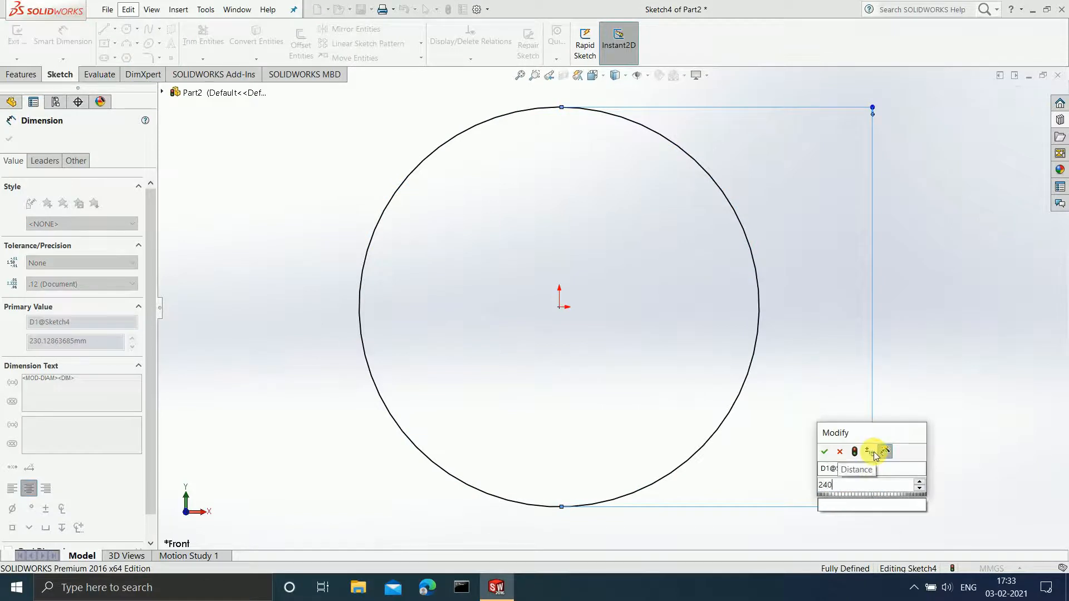
{"action": "key", "text": "Return"}
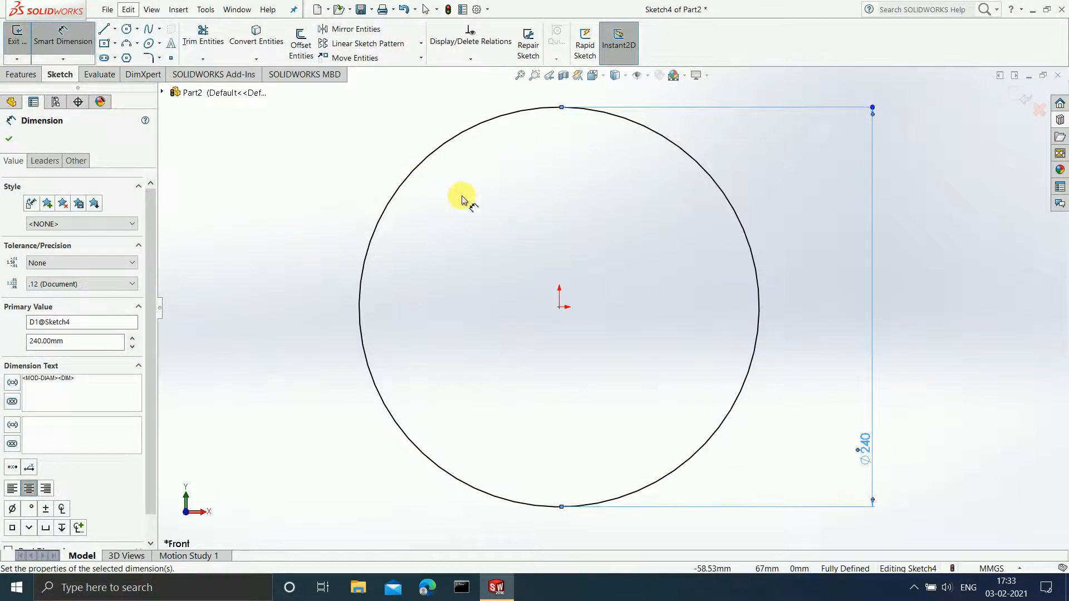
{"action": "key", "text": "Escape"}
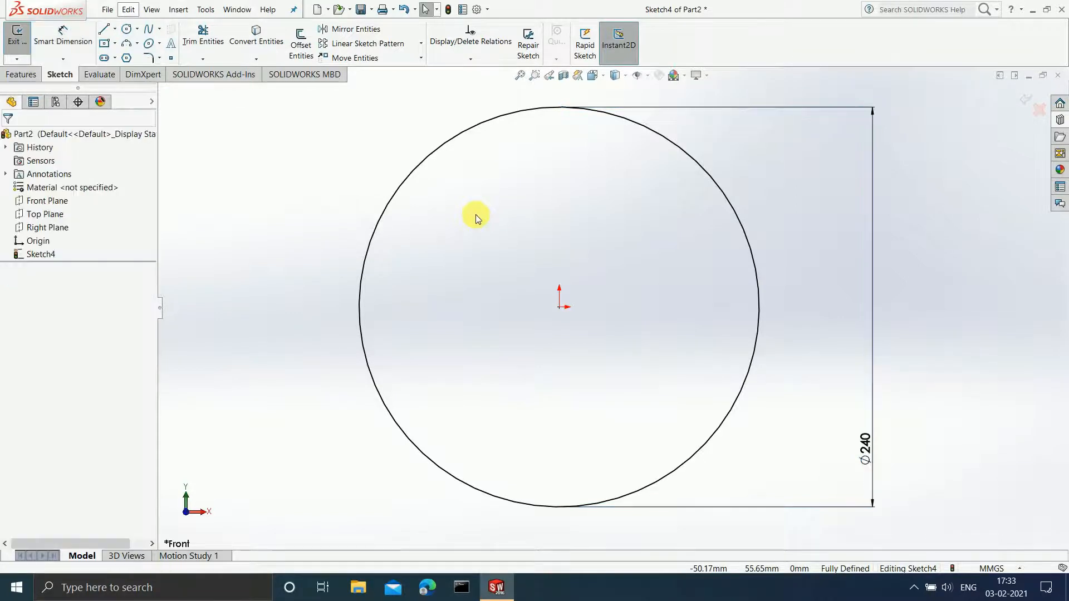
Step: Convert the 240 mm circle to construction geometry
{"action": "left_click", "coordinate": [421, 158]}
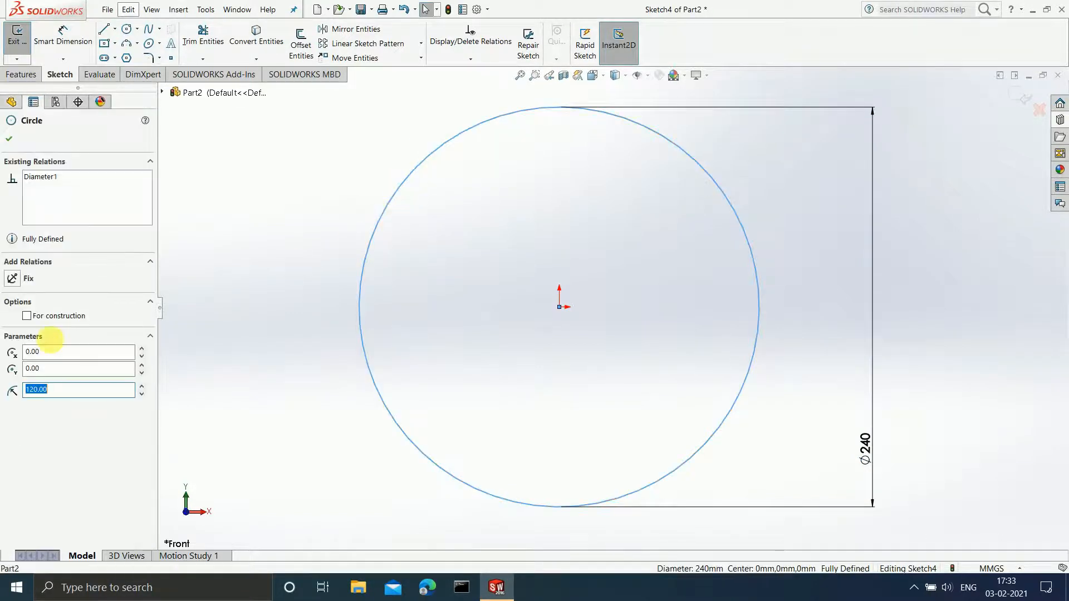
{"action": "left_click", "coordinate": [26, 315]}
{"action": "left_click", "coordinate": [256, 203]}
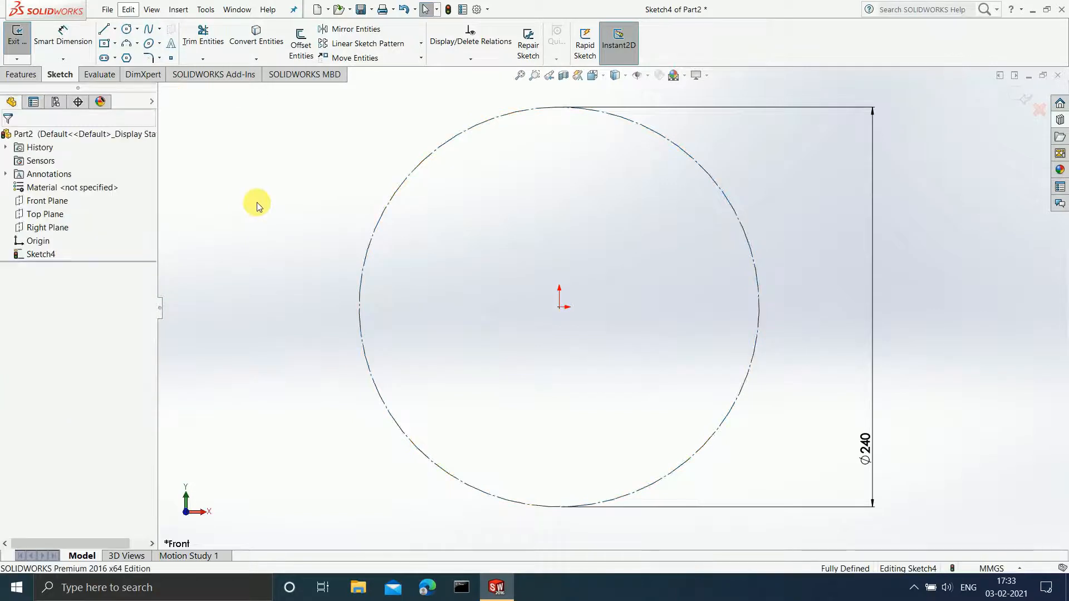
Step: Draw a six-sided polygon centred on the upper-right part of the construction circle, with an inscribed circle about 57 mm in diameter
{"action": "scroll", "coordinate": [935, 362], "scroll_direction": "down", "scroll_amount": 2}
{"action": "scroll", "coordinate": [675, 319], "scroll_direction": "up", "scroll_amount": 5}
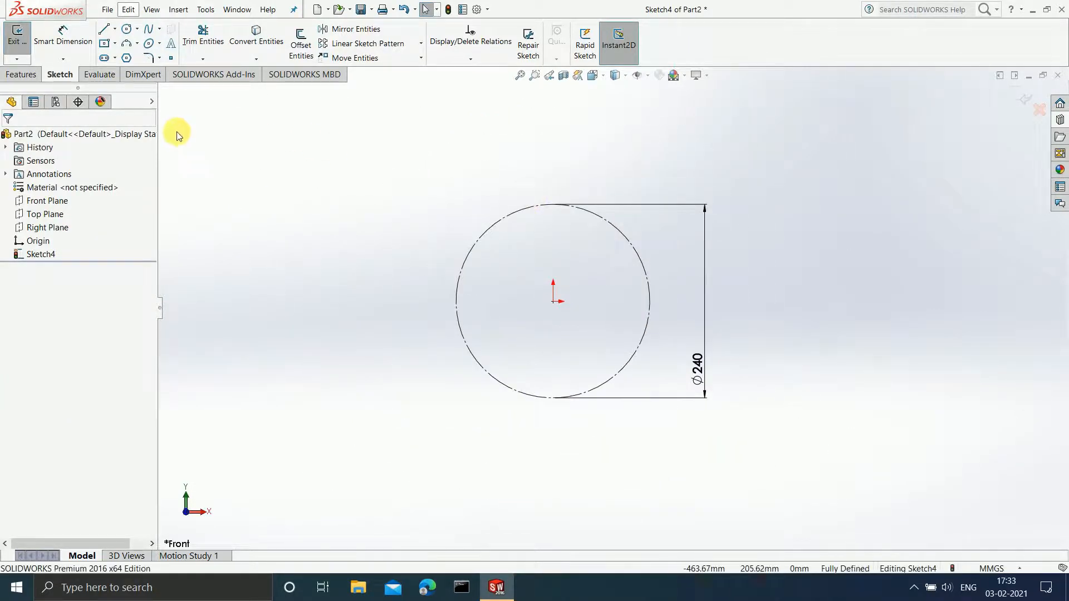
{"action": "left_click", "coordinate": [127, 58]}
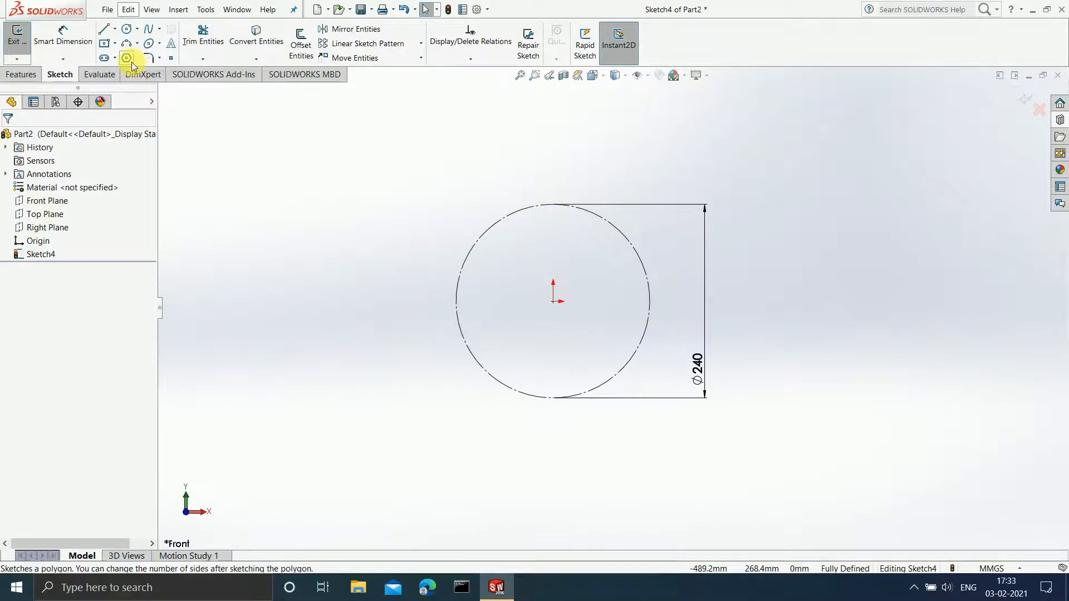
{"action": "left_click", "coordinate": [646, 262]}
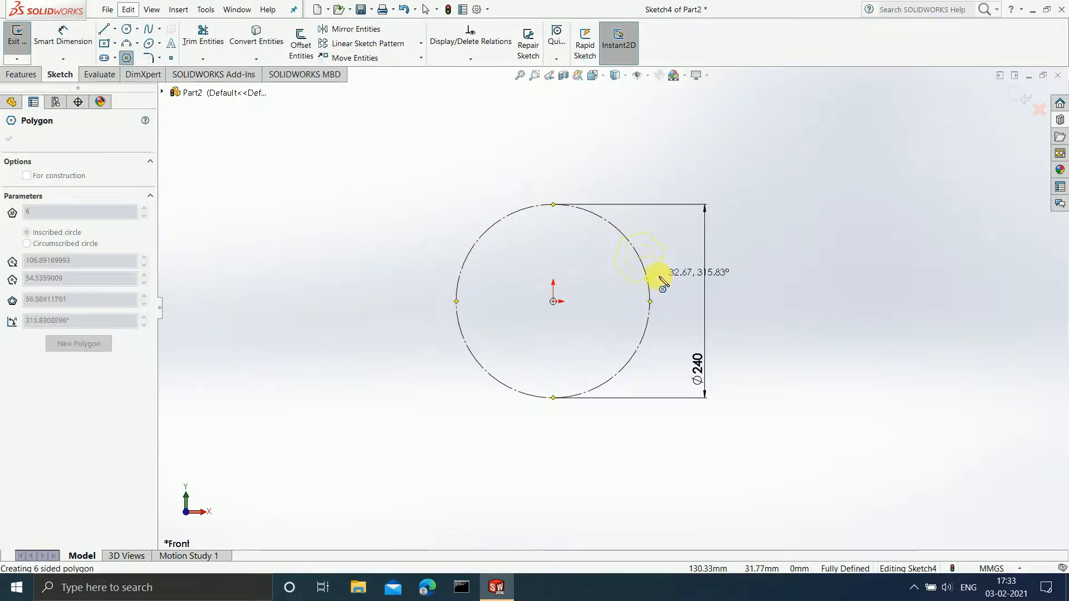
{"action": "left_click", "coordinate": [656, 275]}
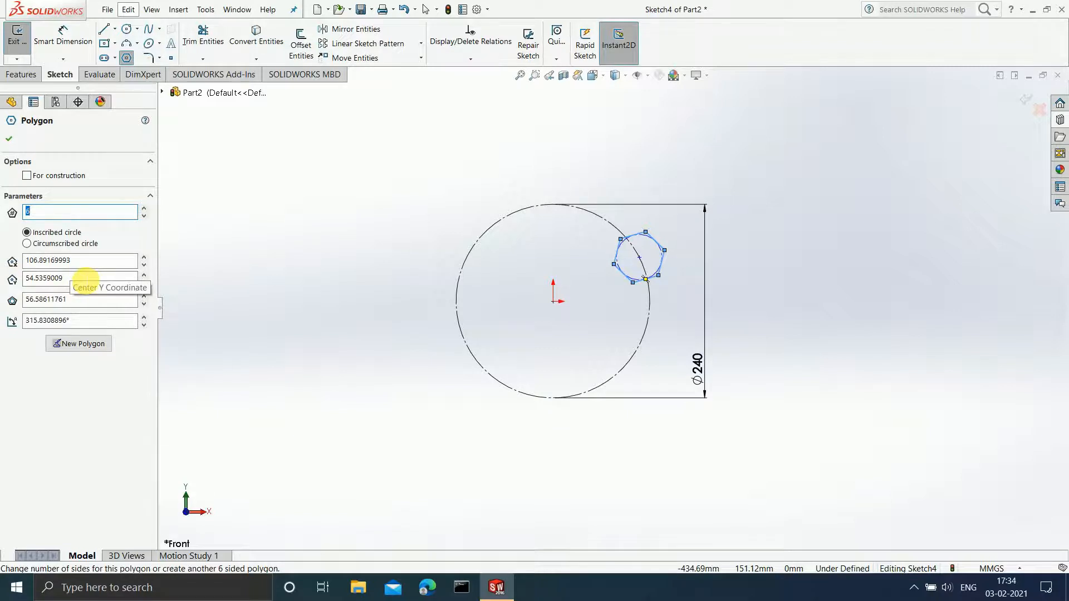
{"action": "left_click", "coordinate": [10, 139]}
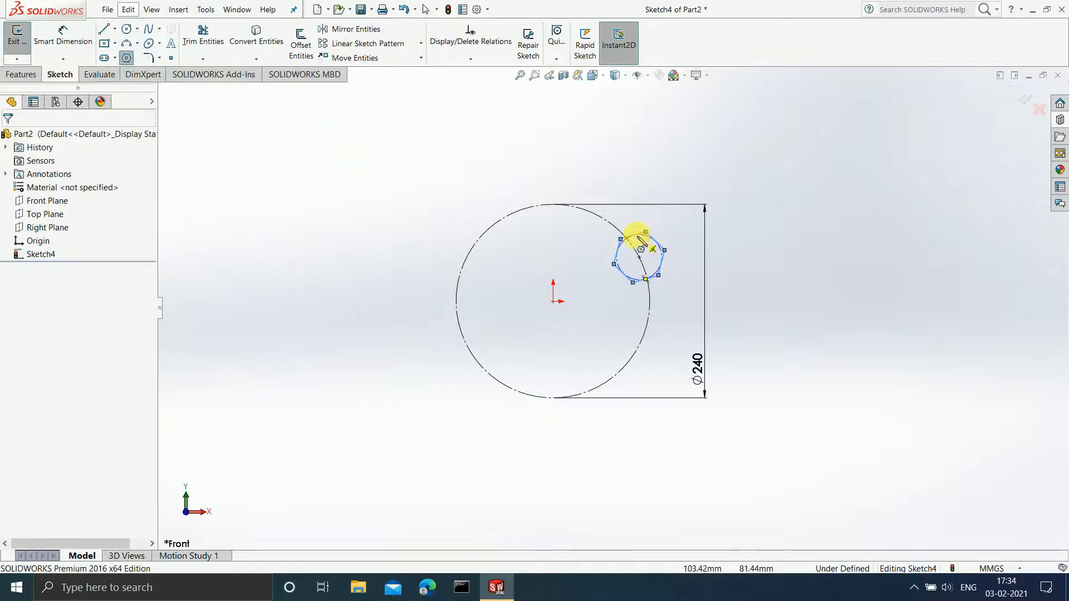
Step: Start a circular sketch pattern centred on the origin and clear the construction circle from the entities to pattern
{"action": "scroll", "coordinate": [646, 256], "scroll_direction": "down", "scroll_amount": 4}
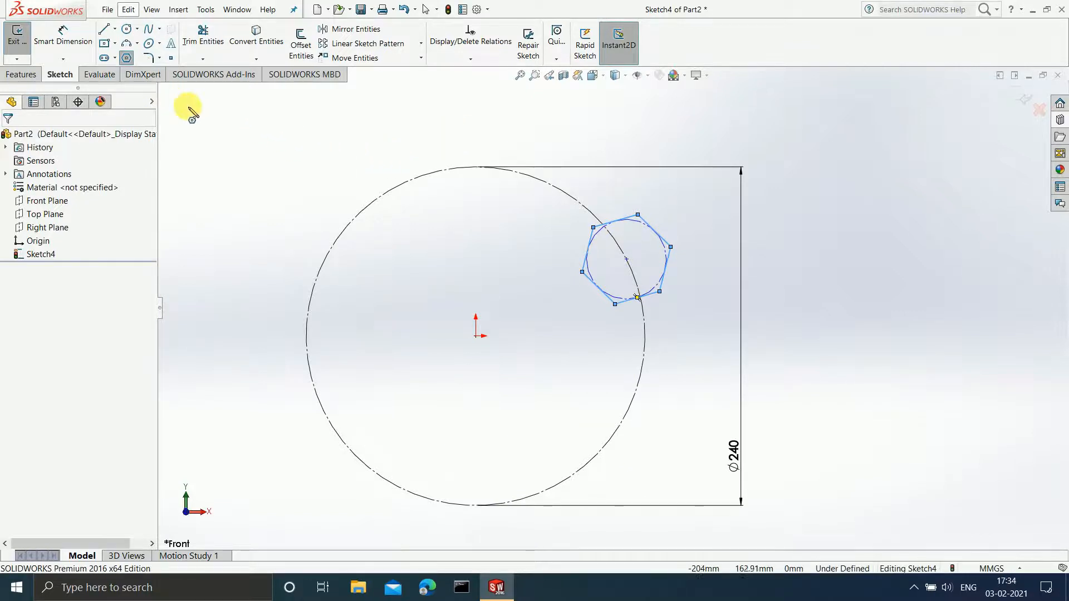
{"action": "left_click", "coordinate": [121, 58]}
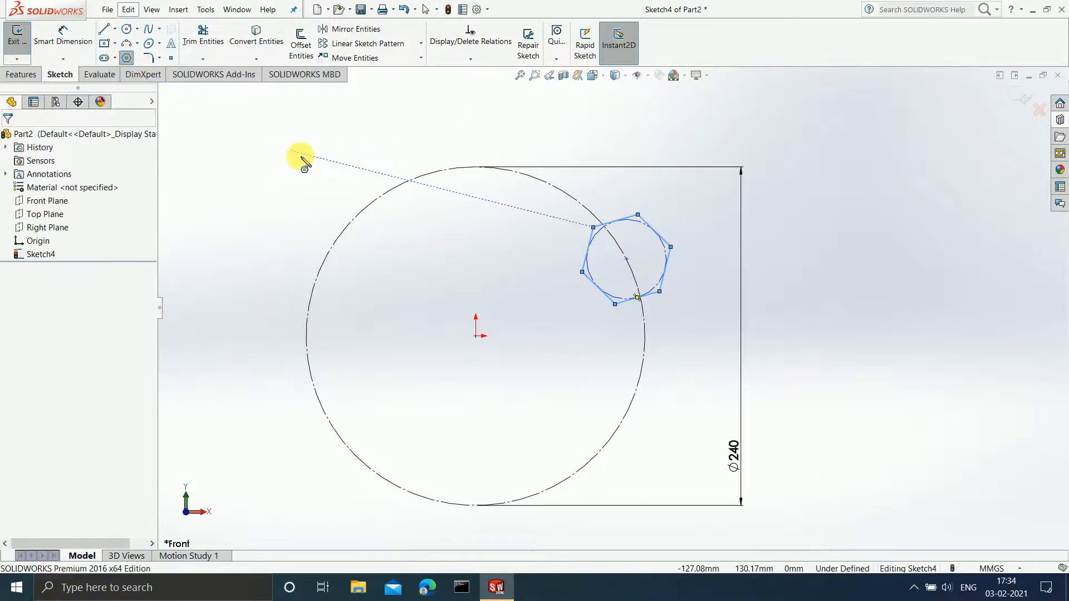
{"action": "left_click", "coordinate": [420, 43]}
{"action": "left_click", "coordinate": [389, 72]}
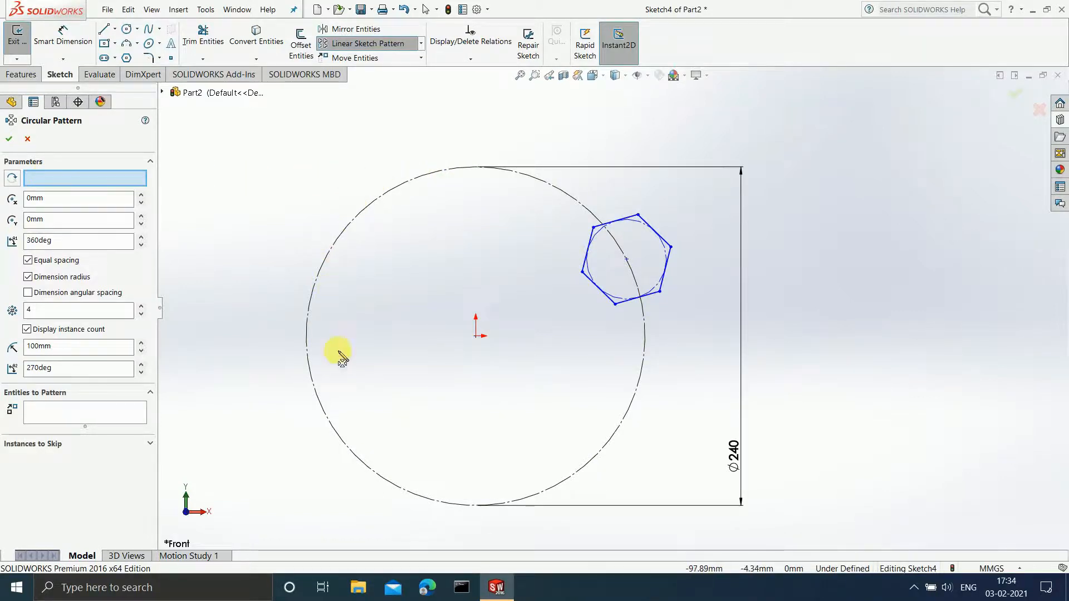
{"action": "left_click", "coordinate": [367, 468]}
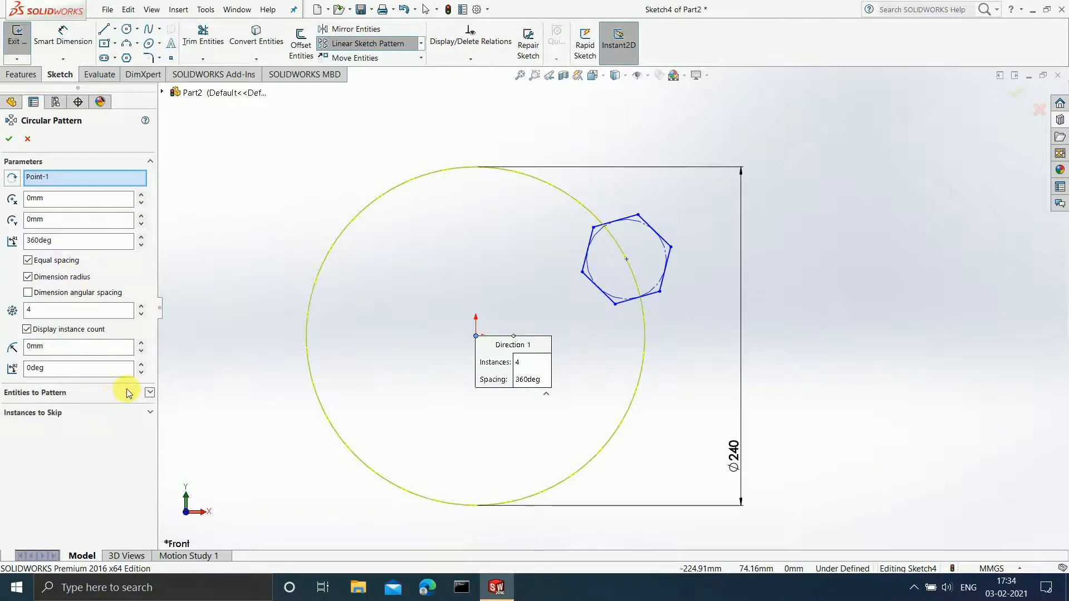
{"action": "left_click", "coordinate": [92, 414]}
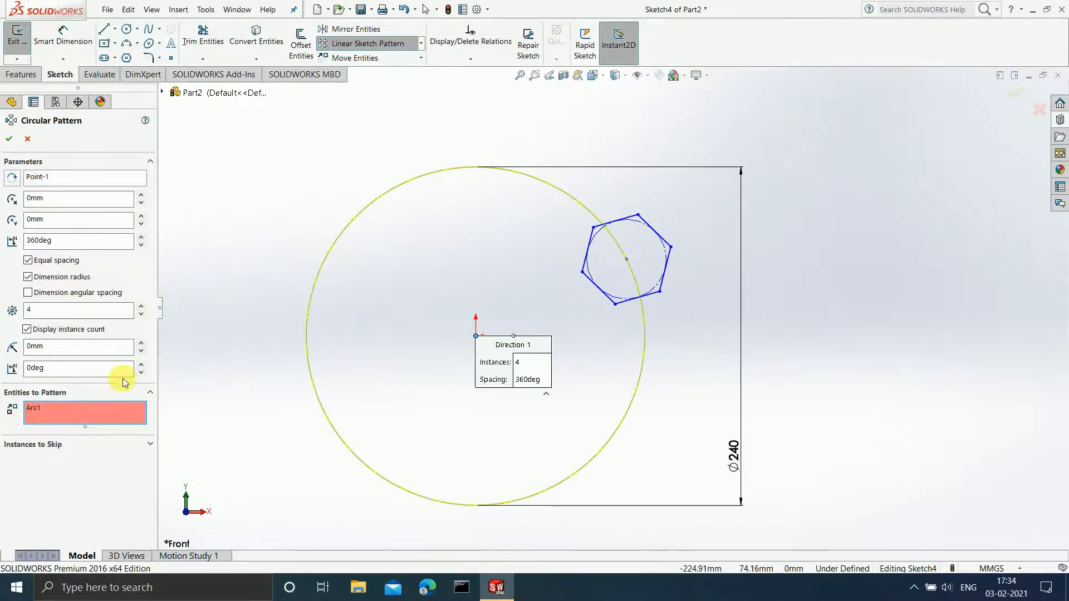
{"action": "right_click", "coordinate": [54, 405]}
{"action": "left_click", "coordinate": [71, 427]}
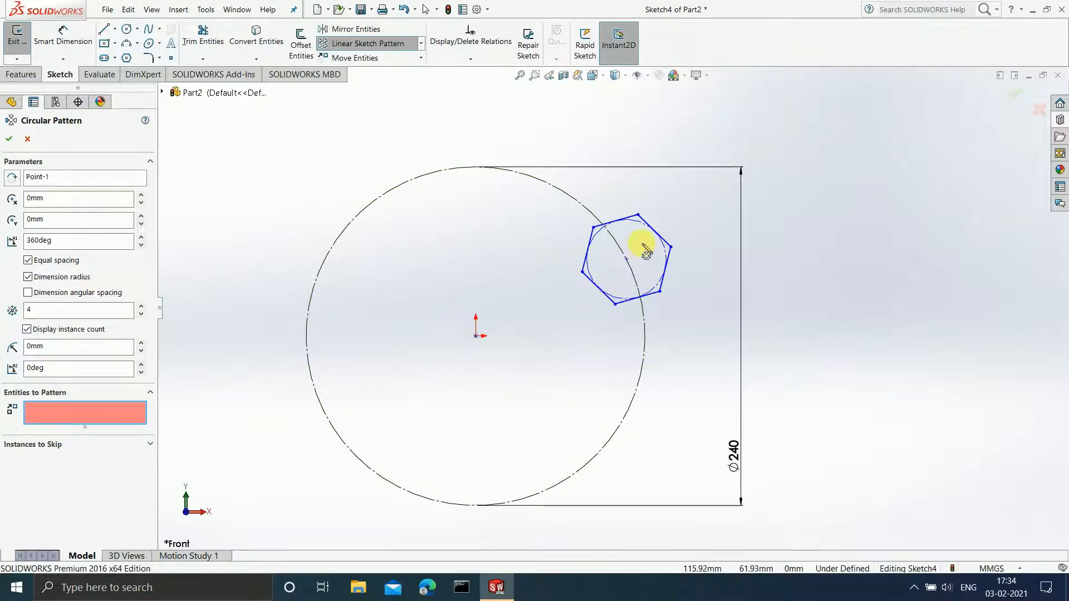
Step: Select all six sides of the hexagon and its inscribed circle as the entities to pattern
{"action": "left_click", "coordinate": [652, 229]}
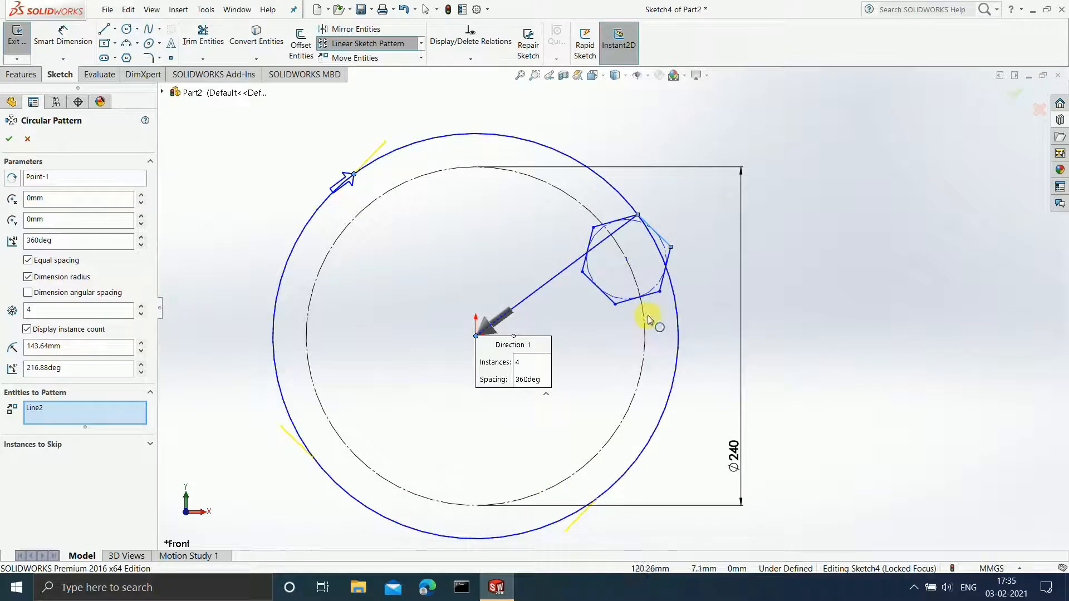
{"action": "left_click", "coordinate": [663, 281]}
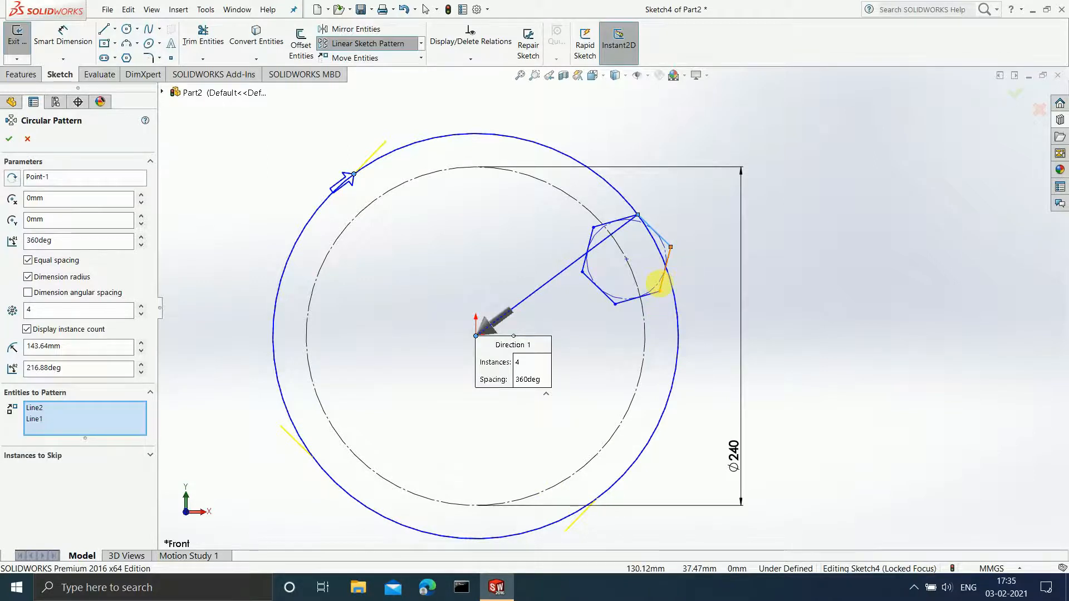
{"action": "left_click", "coordinate": [643, 297]}
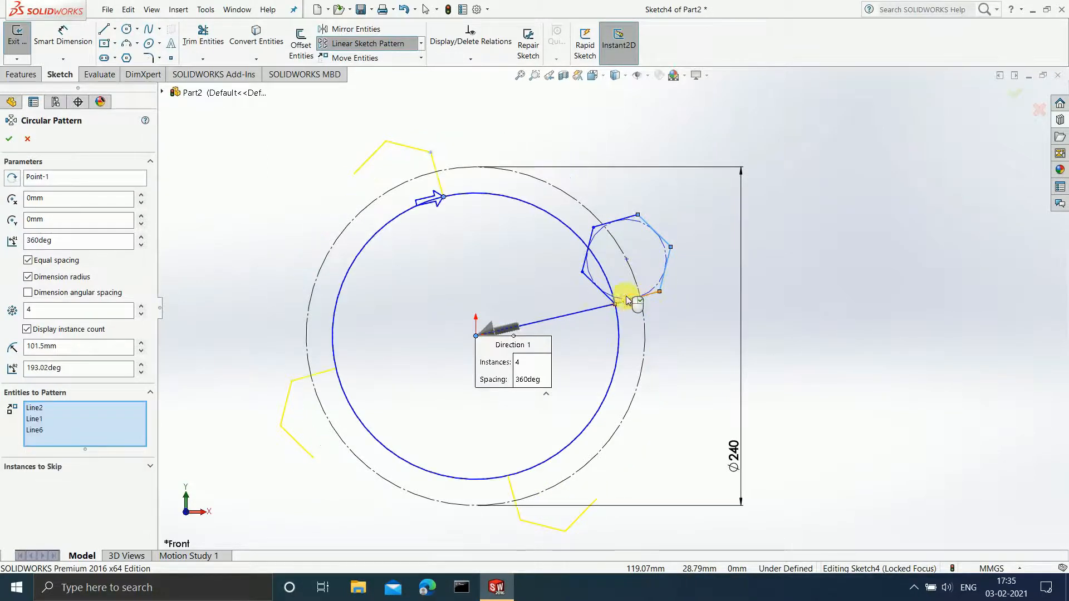
{"action": "left_click", "coordinate": [595, 289]}
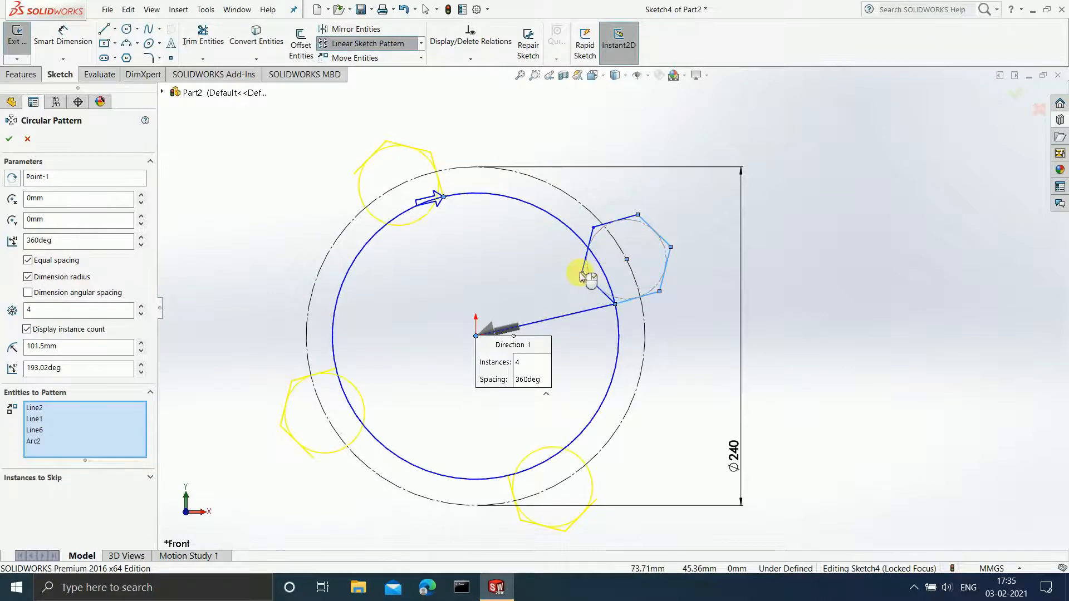
{"action": "left_click", "coordinate": [581, 263]}
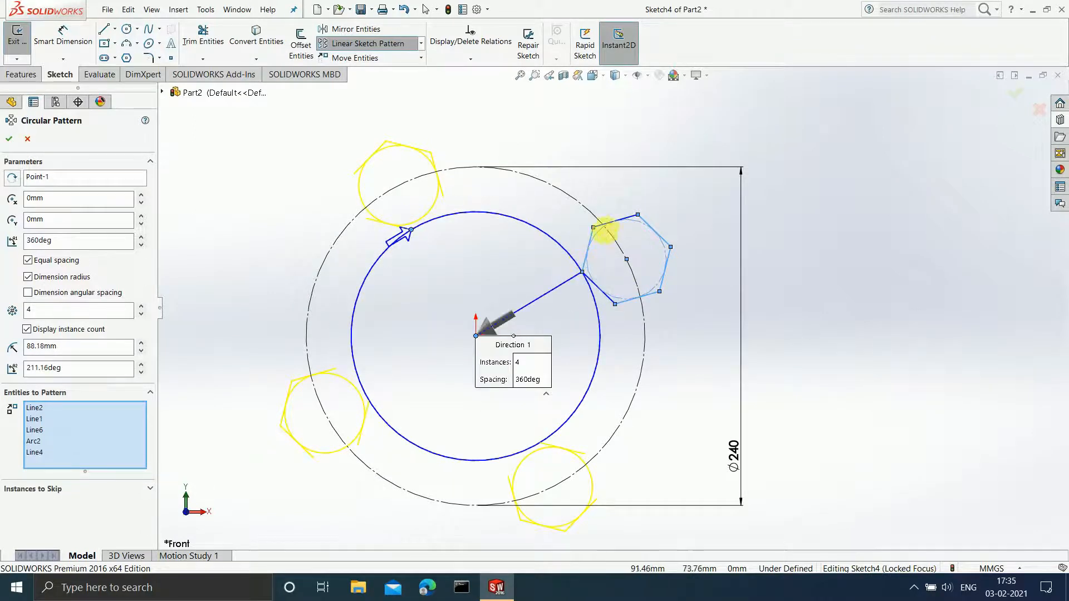
{"action": "left_click", "coordinate": [607, 294]}
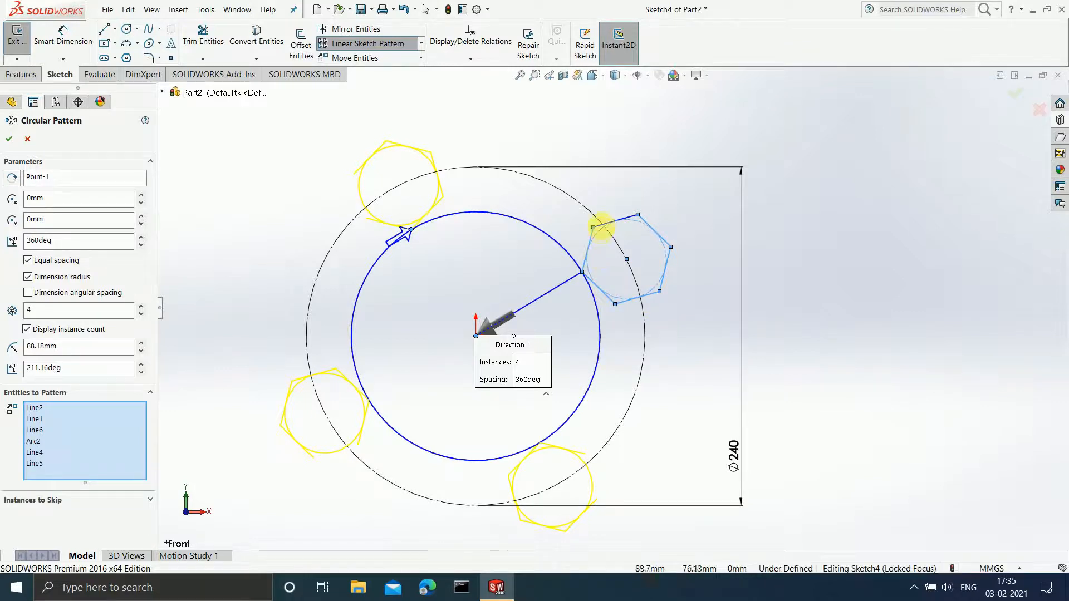
{"action": "left_click", "coordinate": [604, 224]}
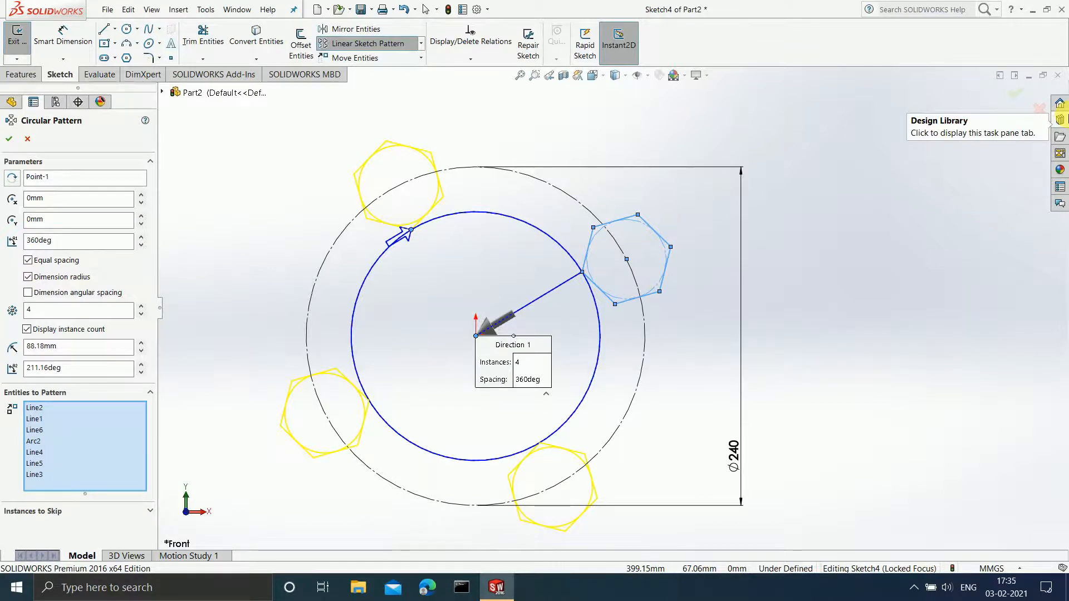
Step: Set the circular pattern to 8 instances spread over a total angle of 240 degrees
{"action": "left_click", "coordinate": [525, 368]}
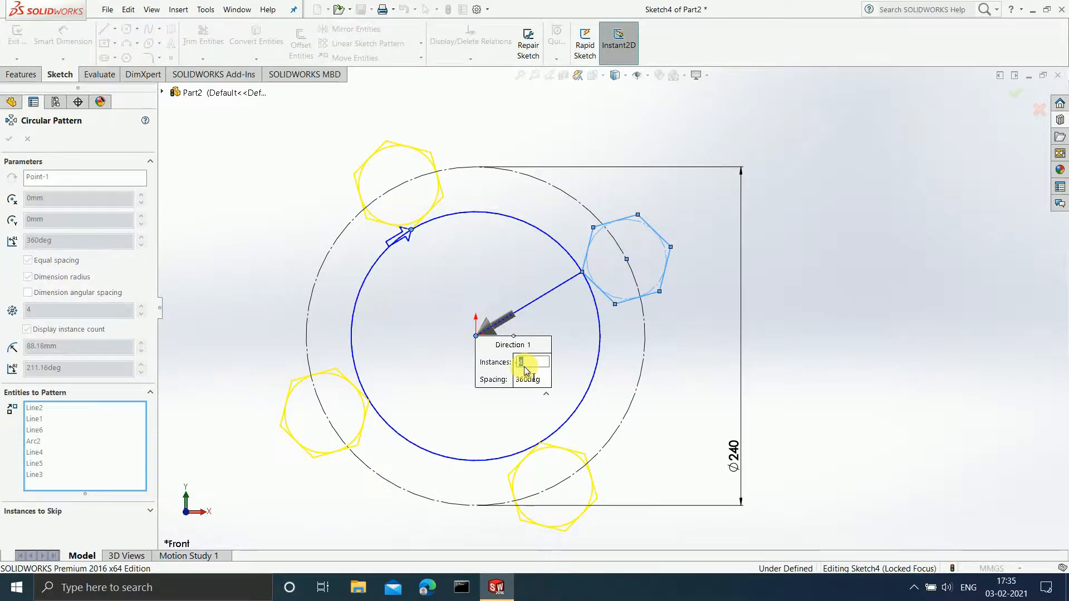
{"action": "type", "text": "8"}
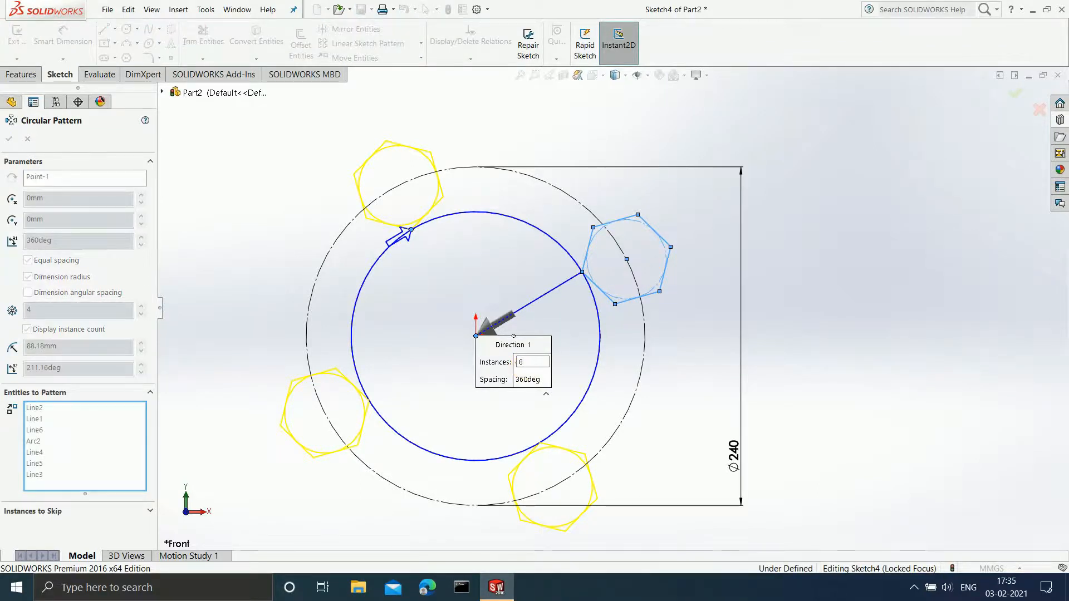
{"action": "key", "text": "Return"}
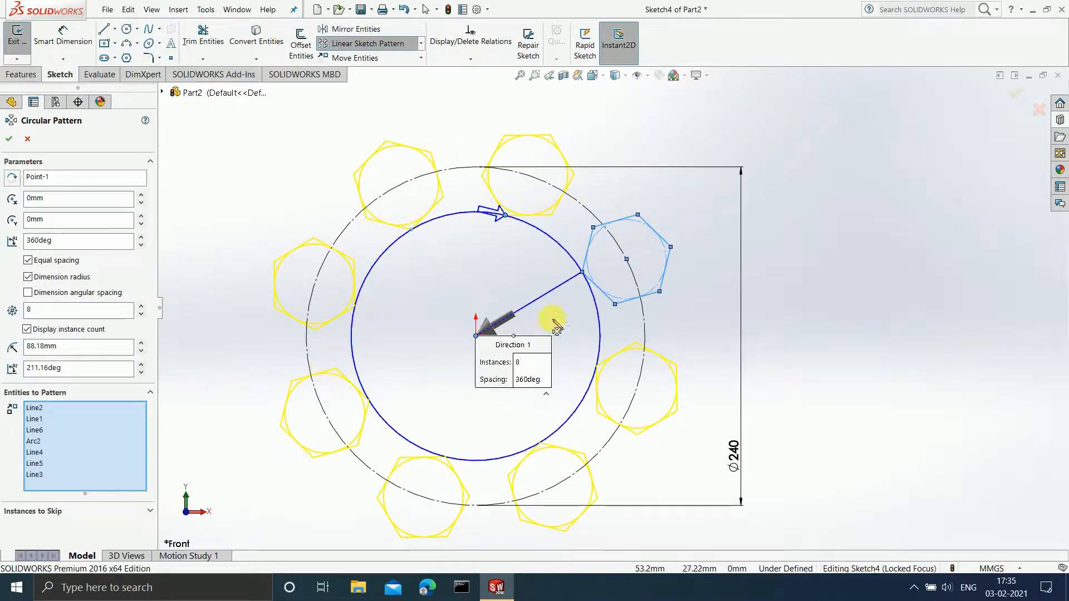
{"action": "left_click", "coordinate": [534, 381]}
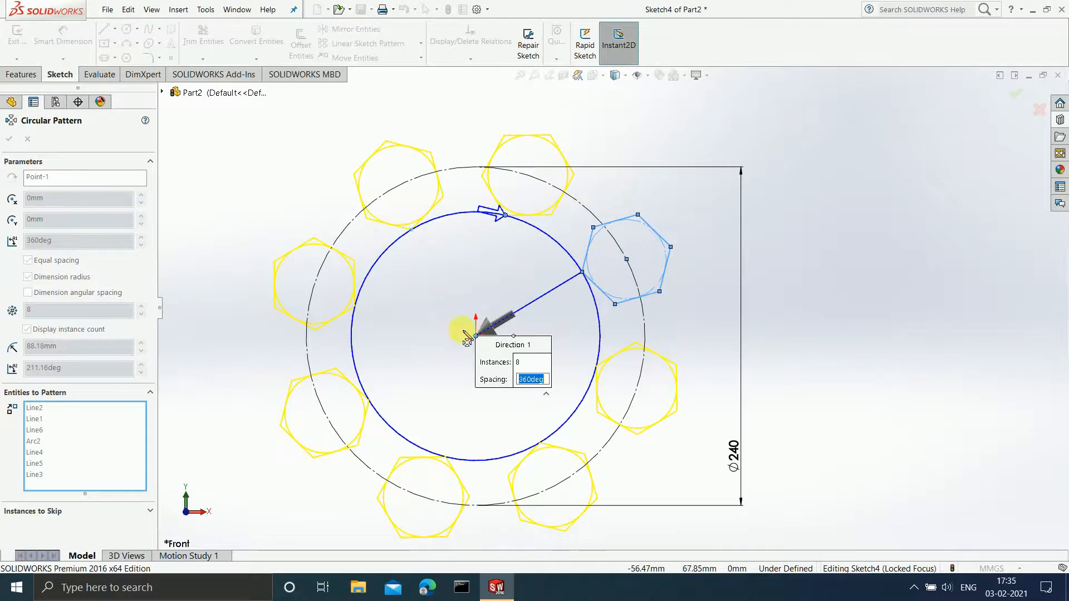
{"action": "type", "text": "240"}
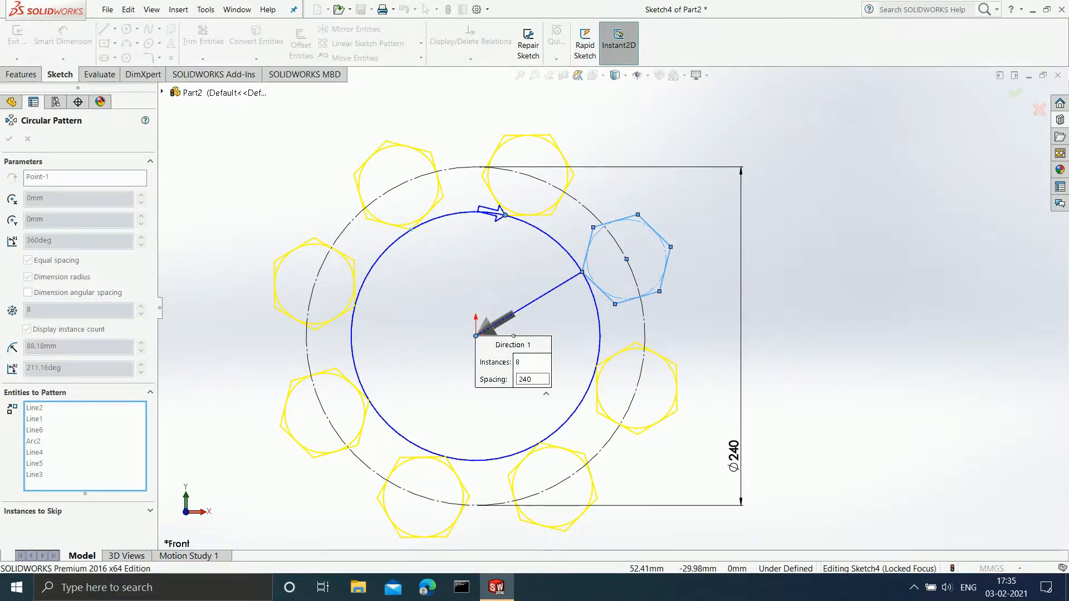
{"action": "key", "text": "Return"}
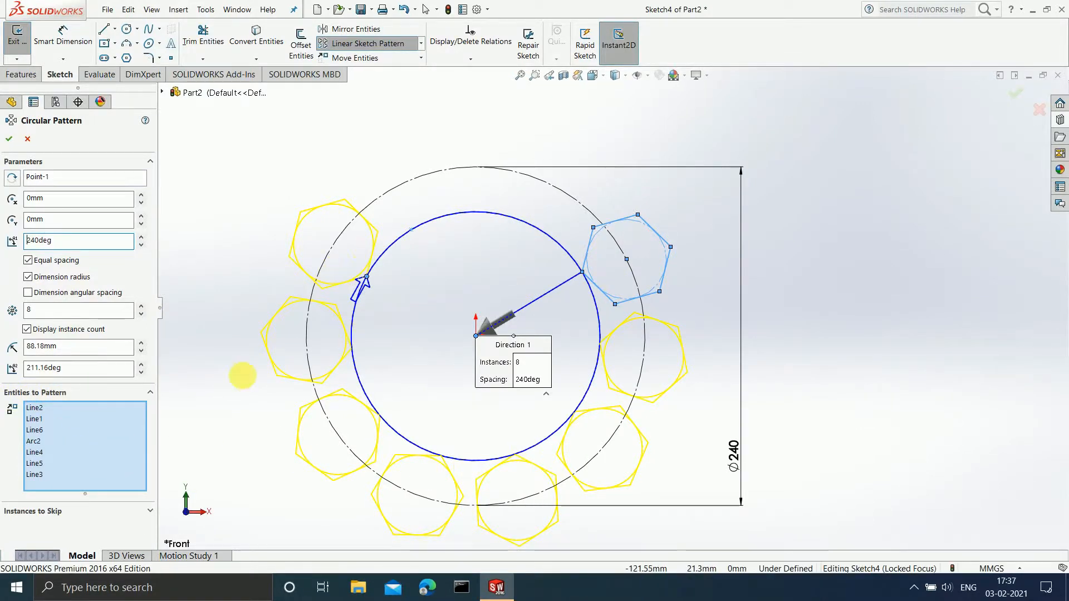
Step: Skip instances 7 and 4 of the circular pattern
{"action": "left_click", "coordinate": [133, 513]}
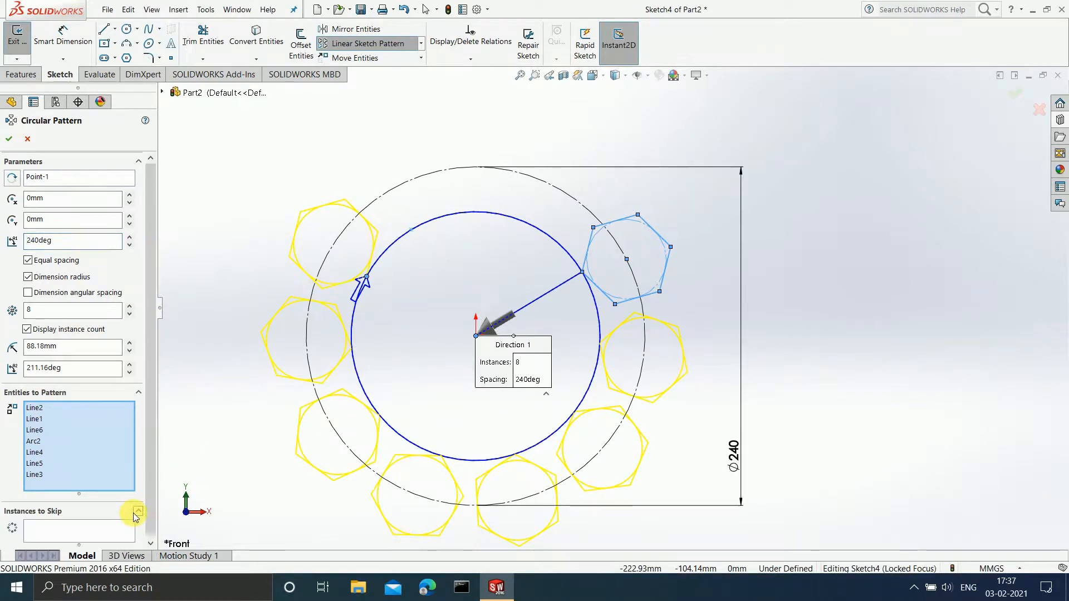
{"action": "left_click", "coordinate": [101, 533]}
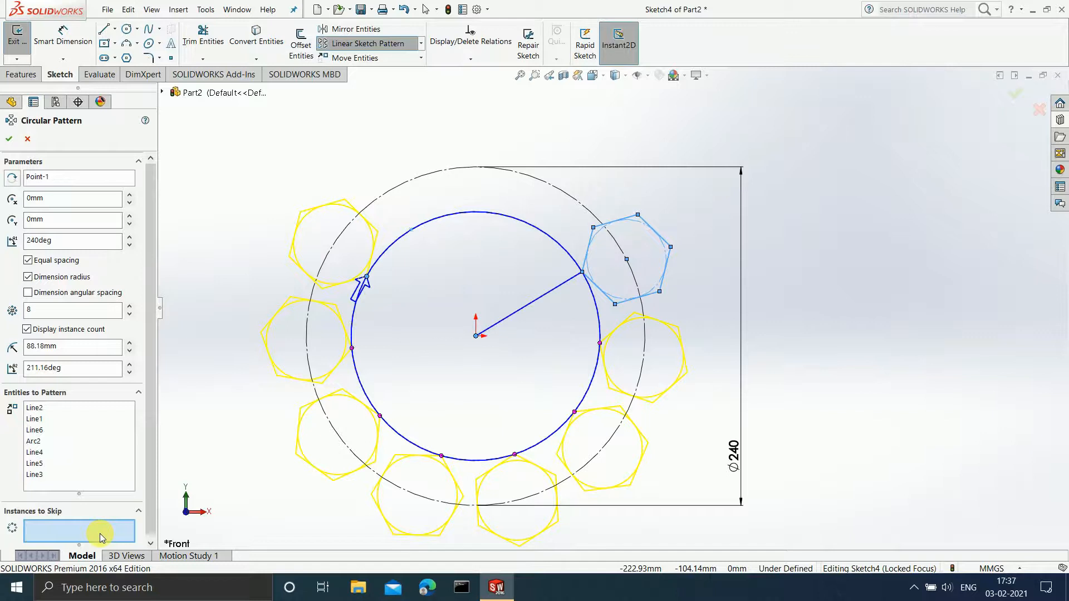
{"action": "left_click", "coordinate": [321, 359]}
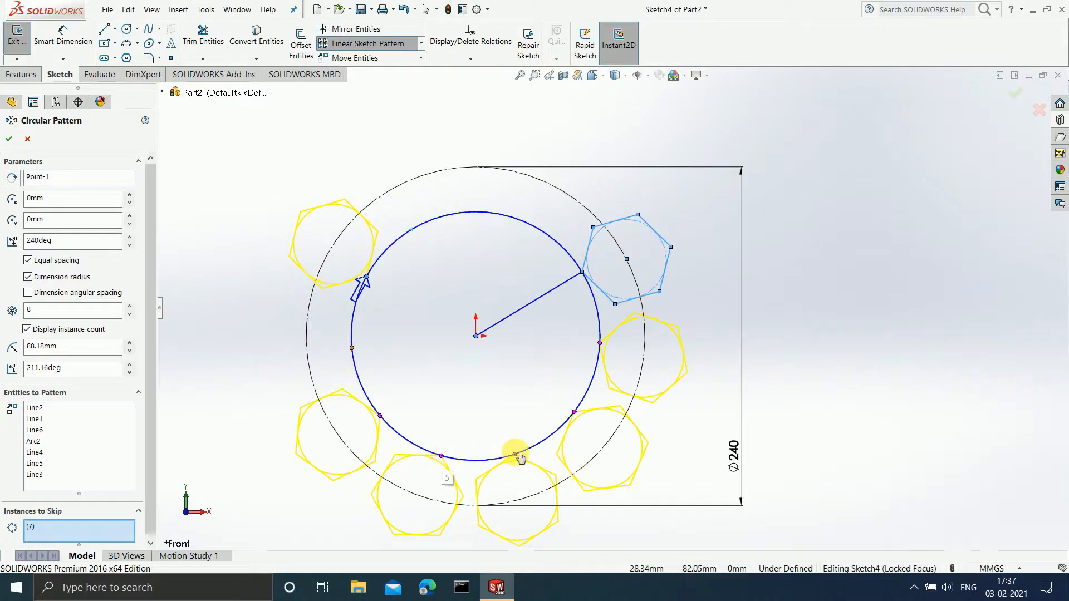
{"action": "left_click", "coordinate": [515, 455]}
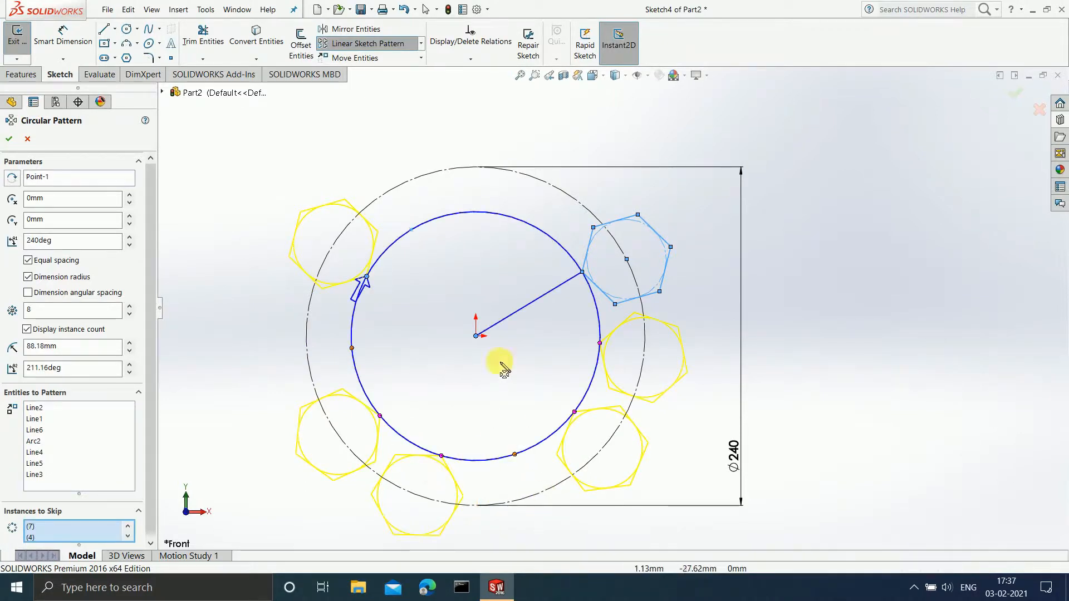
Step: Accept the circular pattern, exit the sketch and clear the selection
{"action": "scroll", "coordinate": [457, 447], "scroll_direction": "up", "scroll_amount": 4}
{"action": "scroll", "coordinate": [647, 287], "scroll_direction": "down", "scroll_amount": 2}
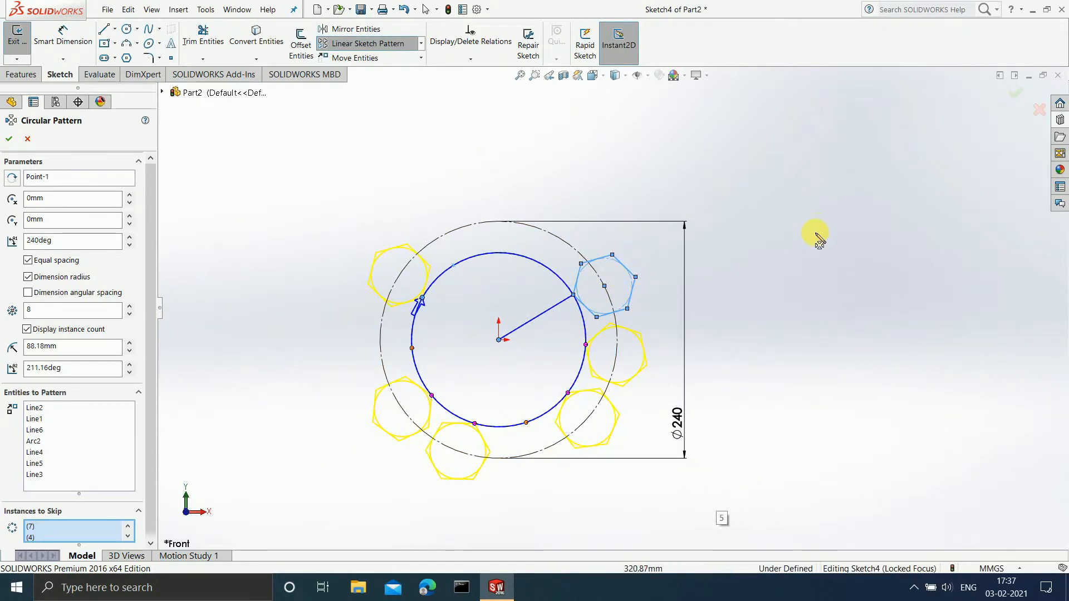
{"action": "scroll", "coordinate": [601, 339], "scroll_direction": "down", "scroll_amount": 2}
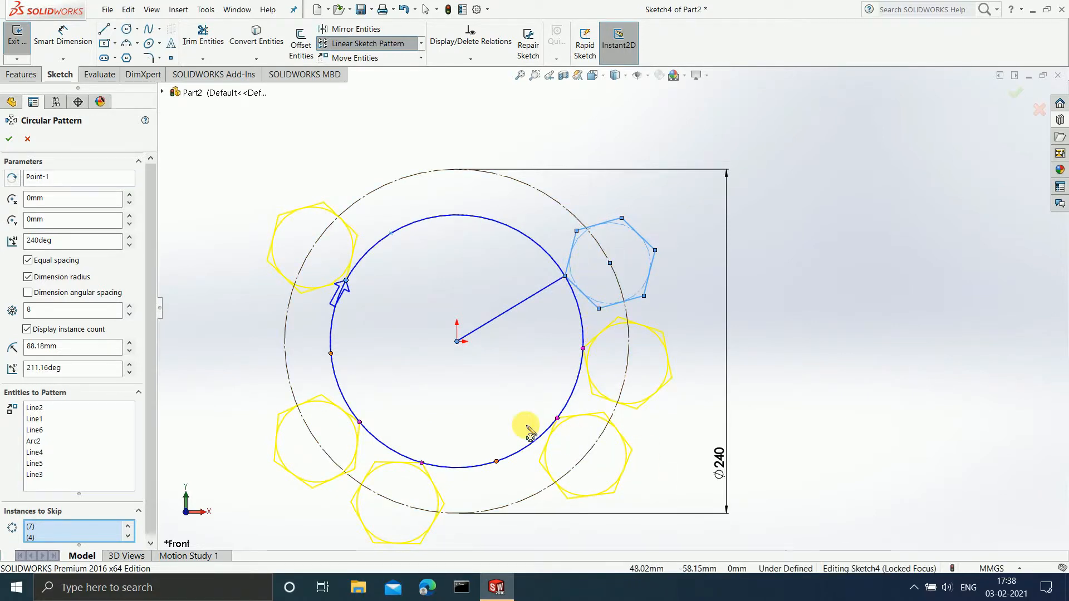
{"action": "scroll", "coordinate": [528, 429], "scroll_direction": "up", "scroll_amount": 2}
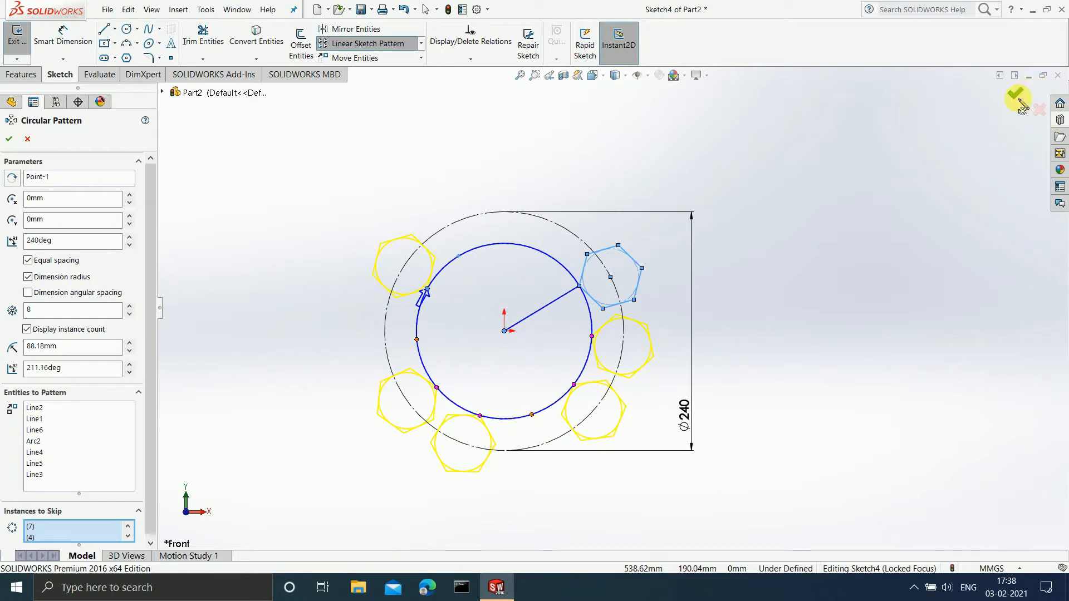
{"action": "left_click", "coordinate": [1015, 93]}
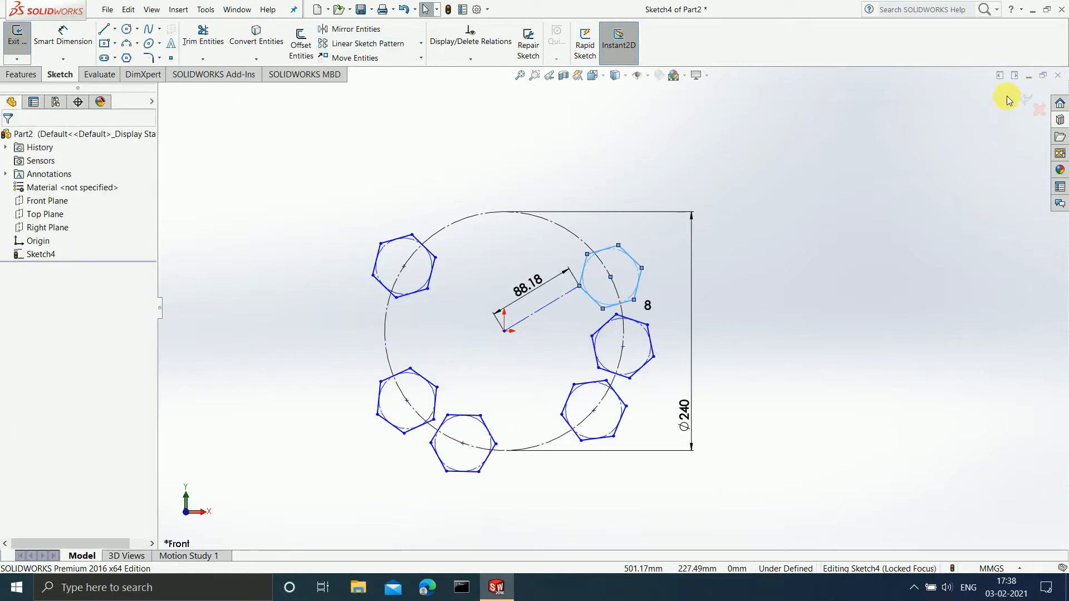
{"action": "left_click", "coordinate": [1014, 92]}
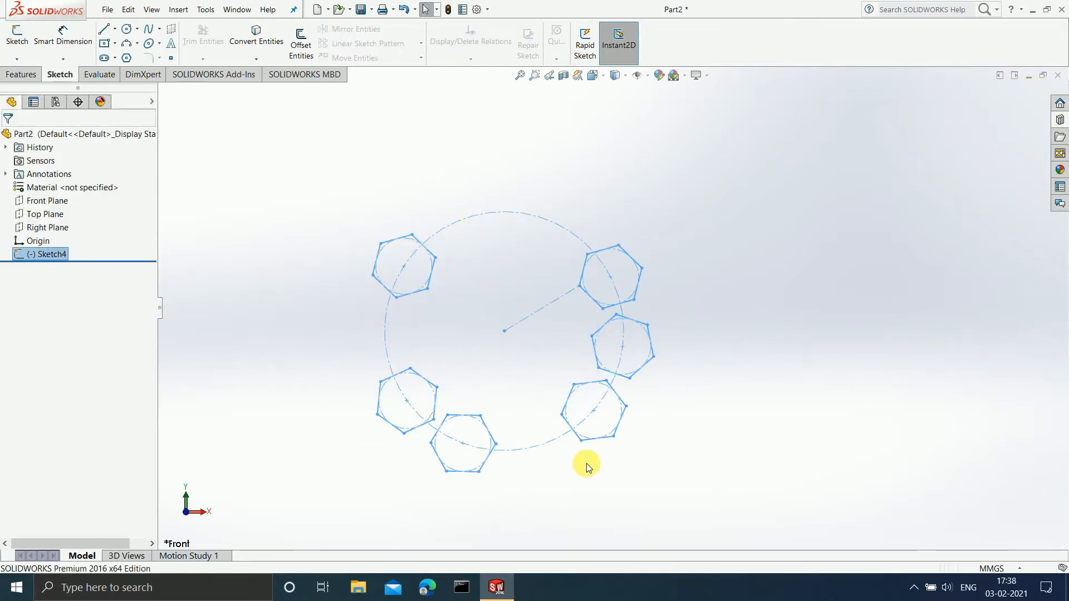
{"action": "left_click", "coordinate": [485, 142]}
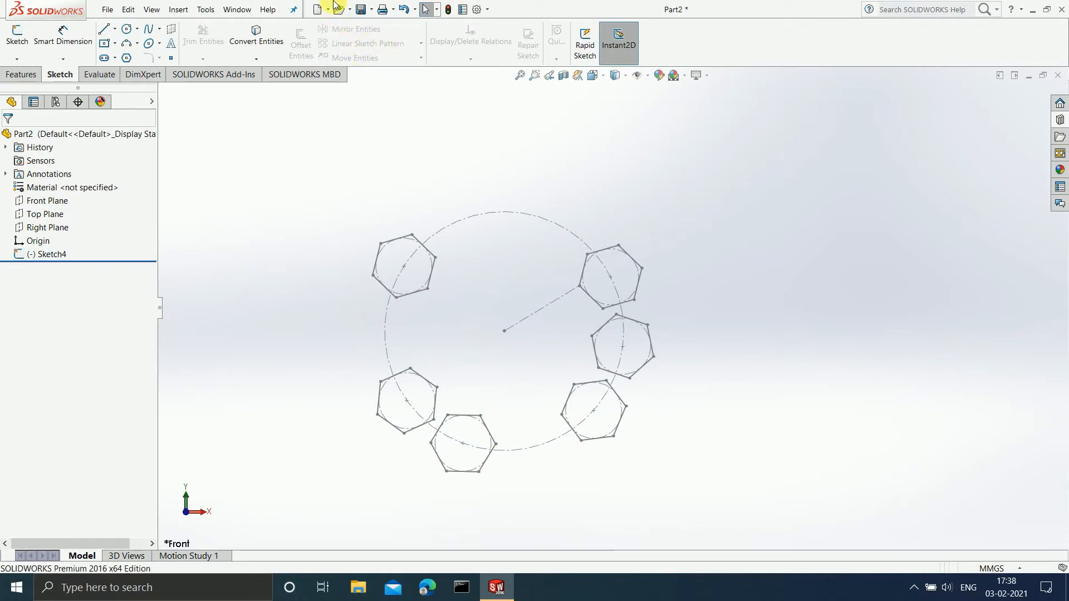
{"action": "right_click", "coordinate": [926, 589]}
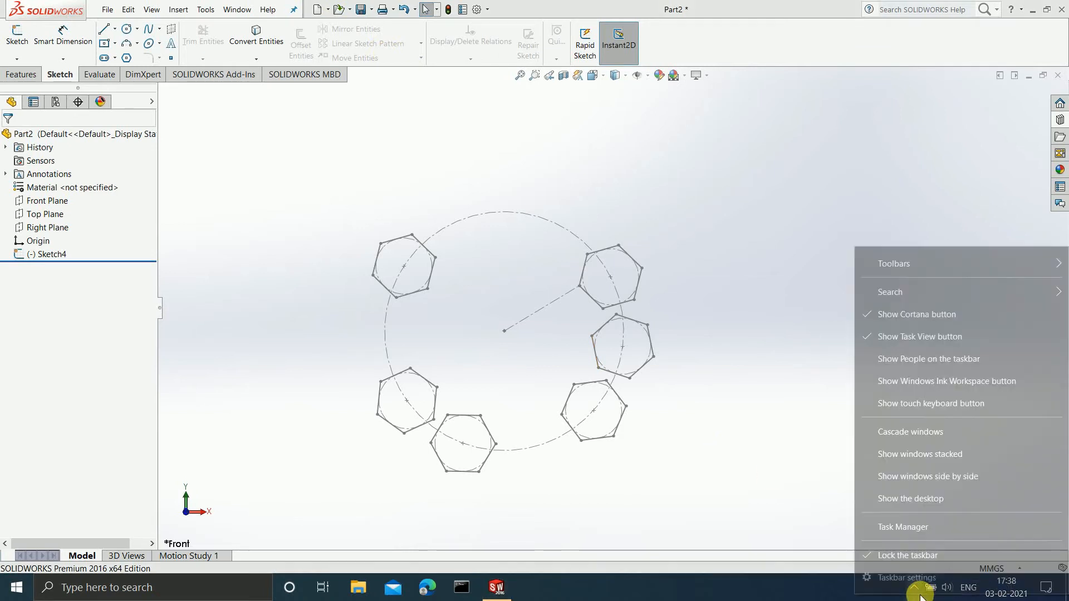
{"action": "left_click", "coordinate": [799, 531]}
{"action": "left_click", "coordinate": [914, 589]}
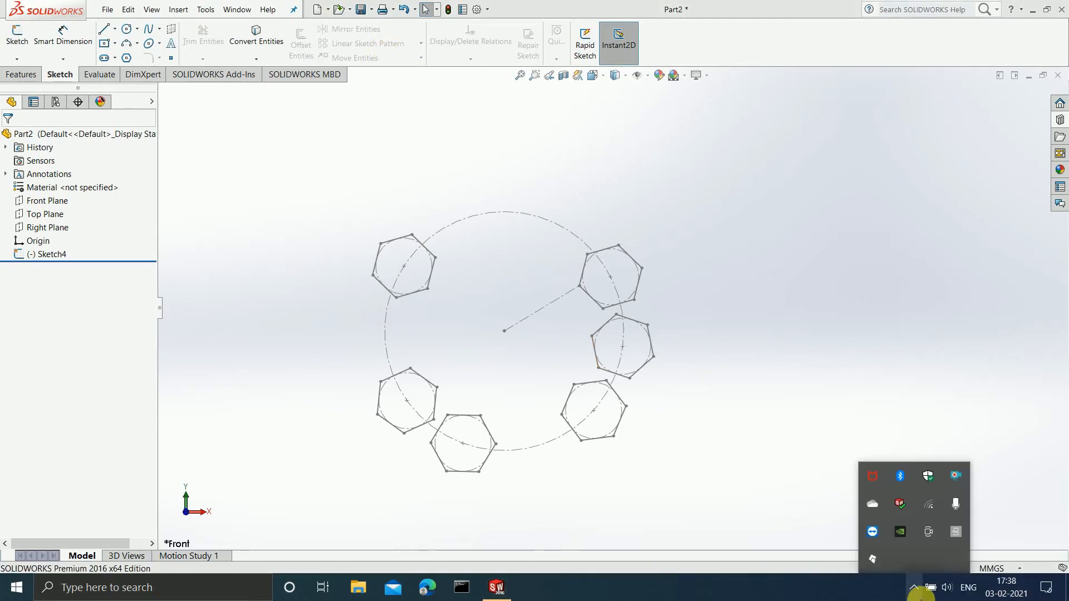
{"action": "right_click", "coordinate": [956, 474]}
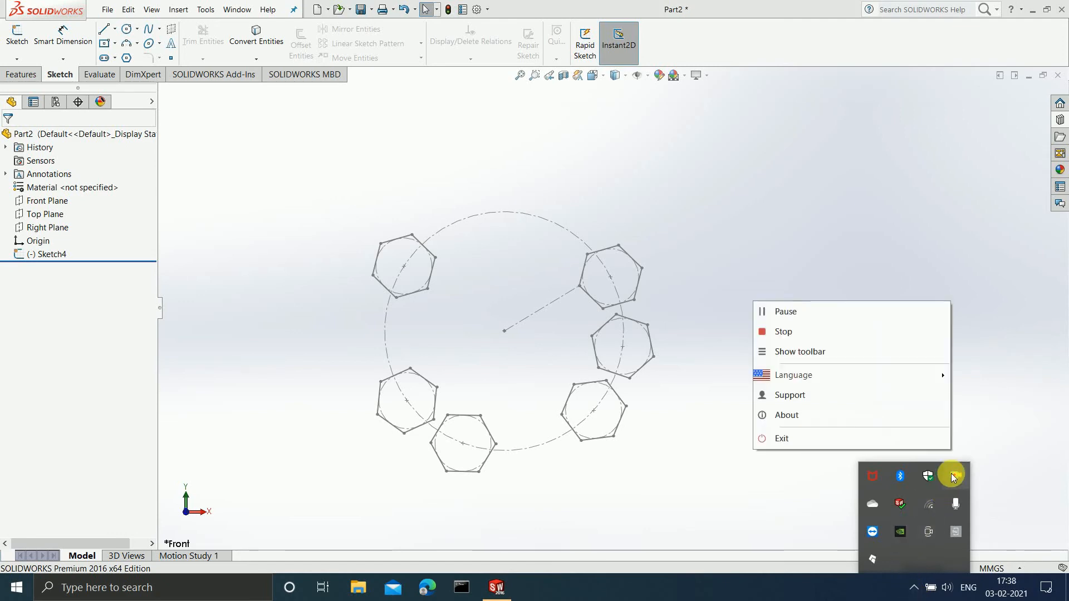